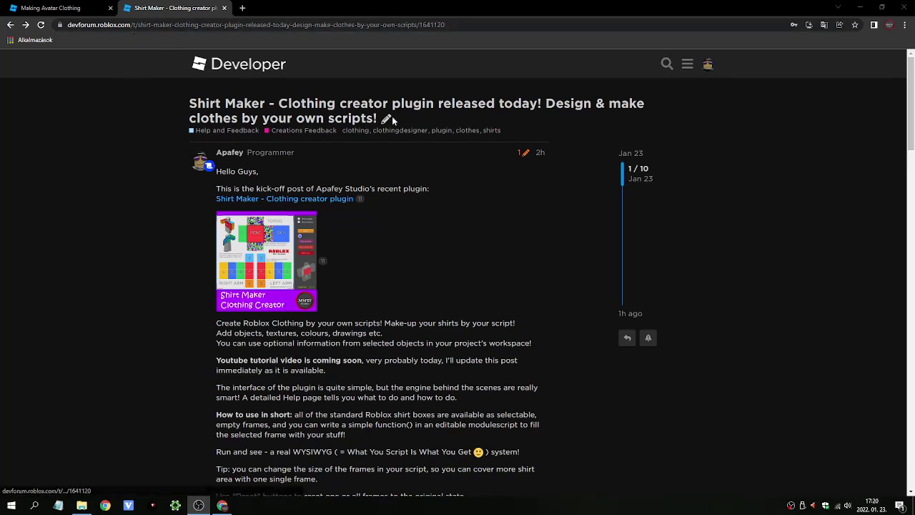
Step: Find the Shirt Maker plugin page, read its description, and install it by letting the browser launch Roblox Studio
click(666, 64)
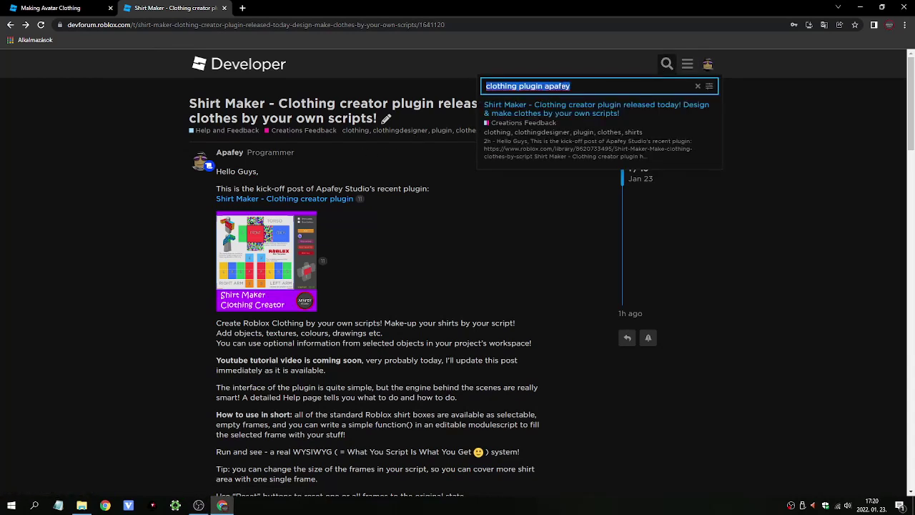
click(116, 163)
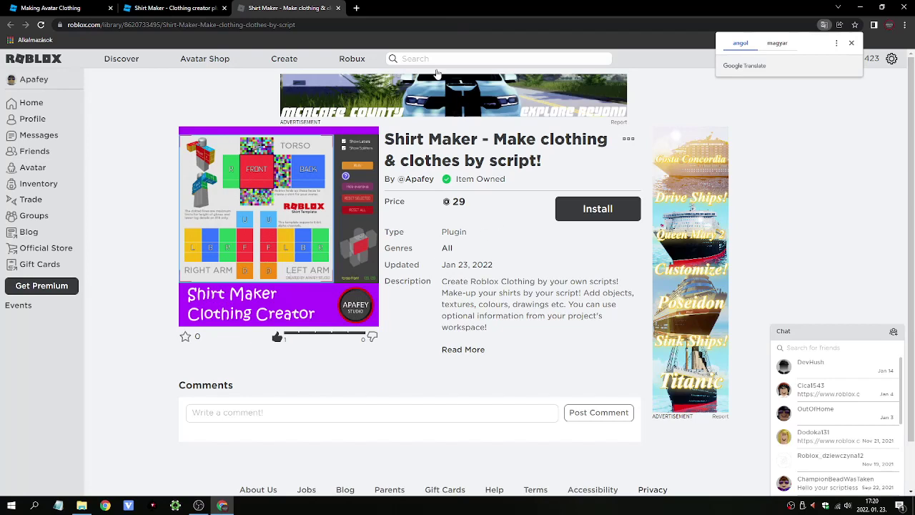
click(475, 349)
scroll(486, 350, down, 3)
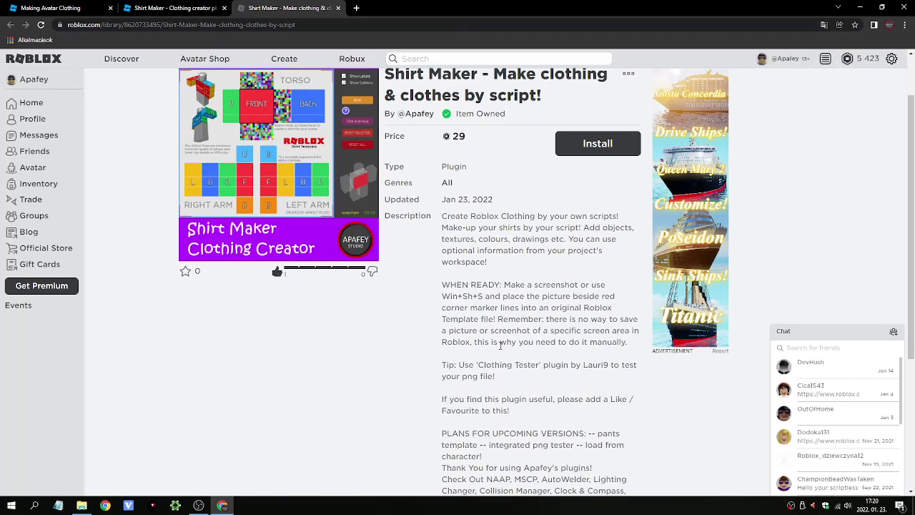
scroll(497, 349, up, 3)
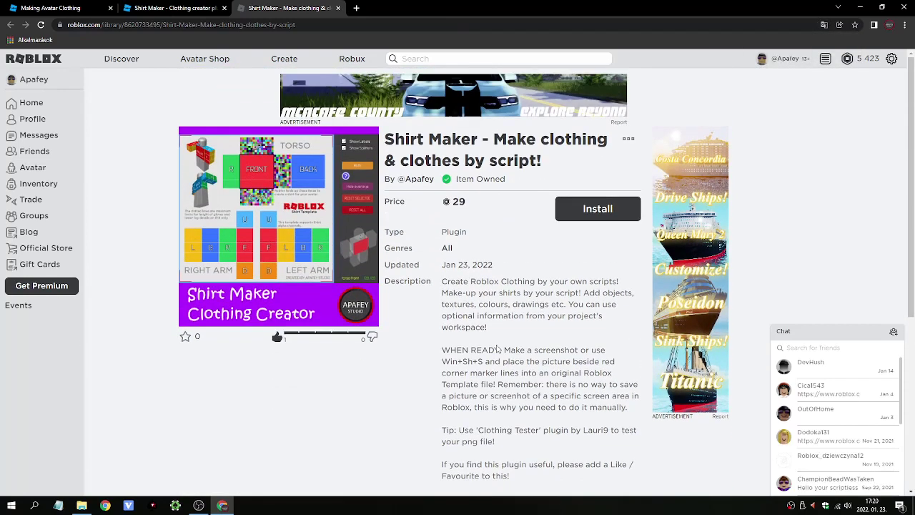
click(587, 211)
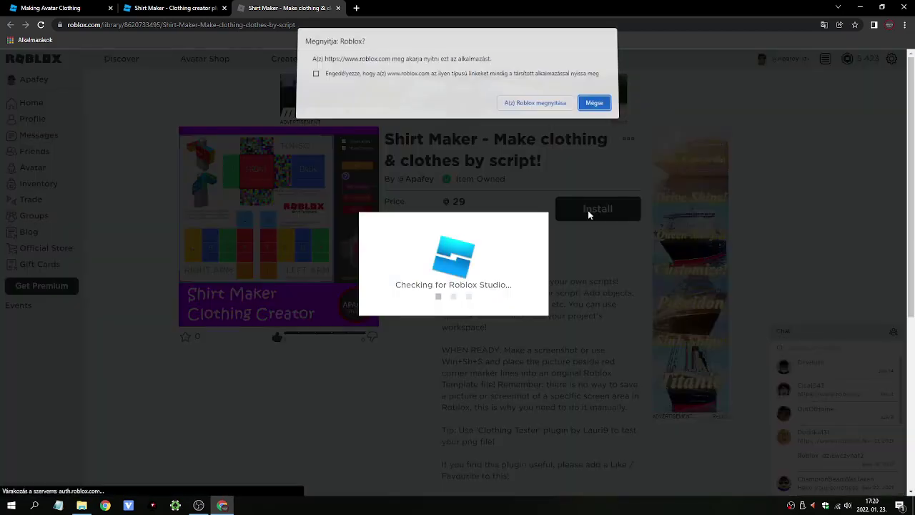
click(537, 108)
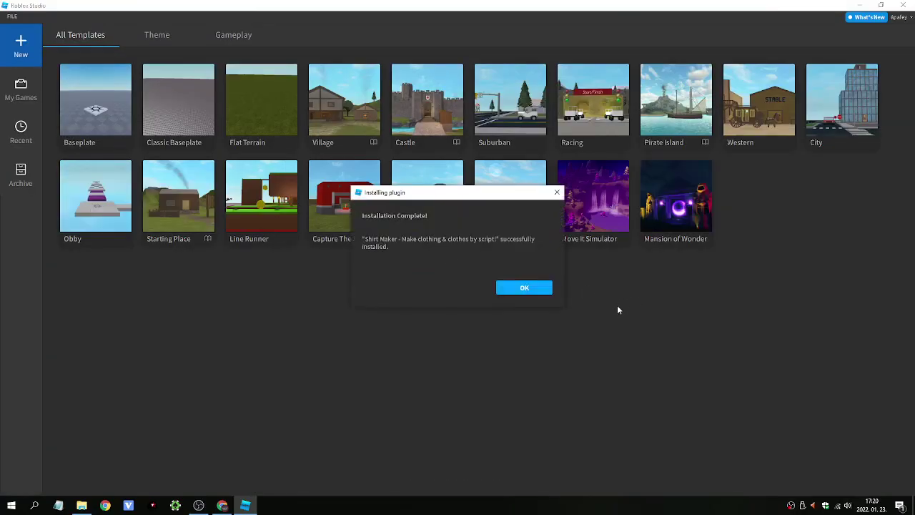
Step: Dismiss the install confirmation, start a Baseplate place, and launch Shirt Maker from the Plugins list
click(529, 287)
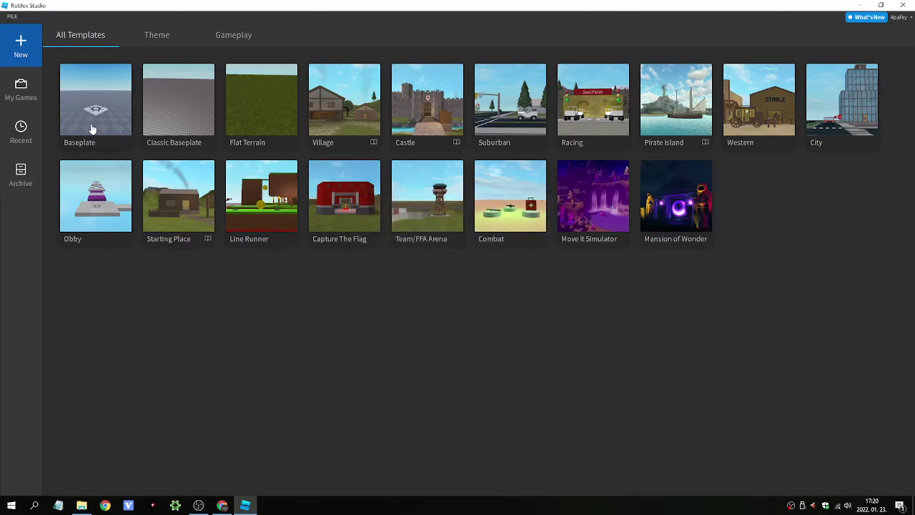
click(218, 206)
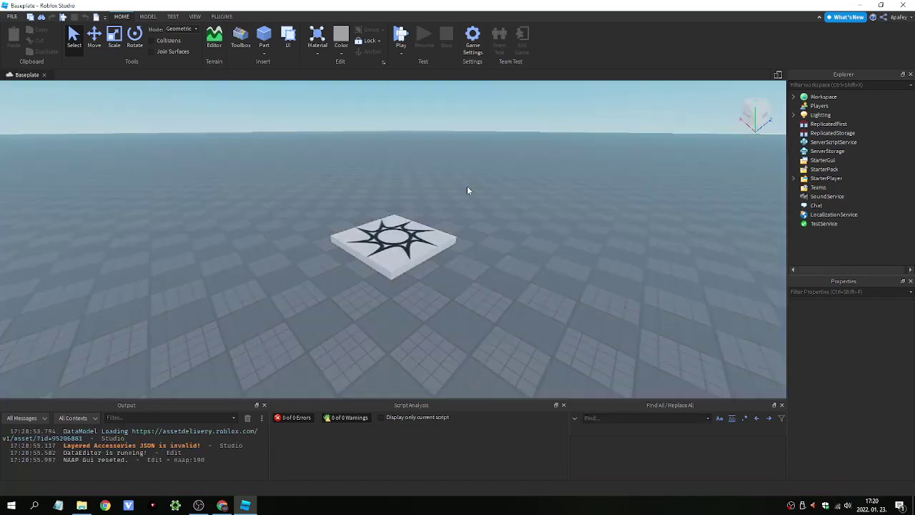
click(222, 17)
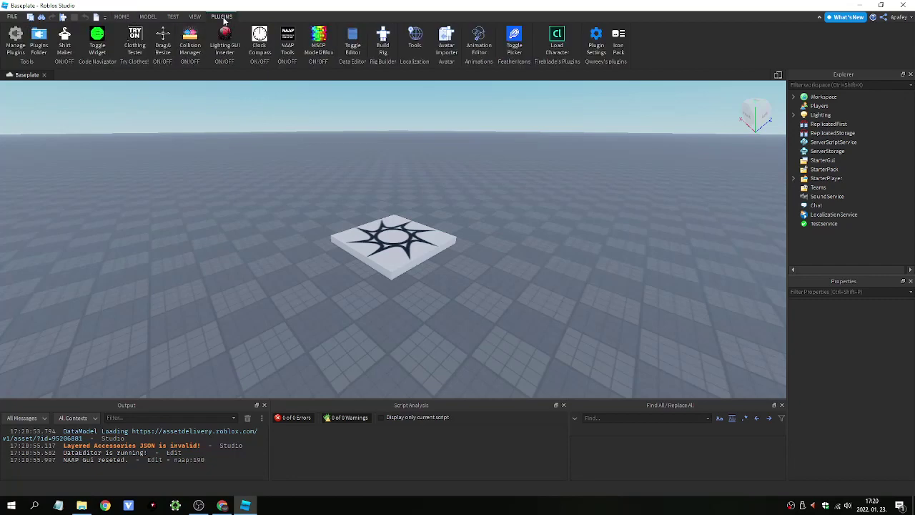
click(64, 43)
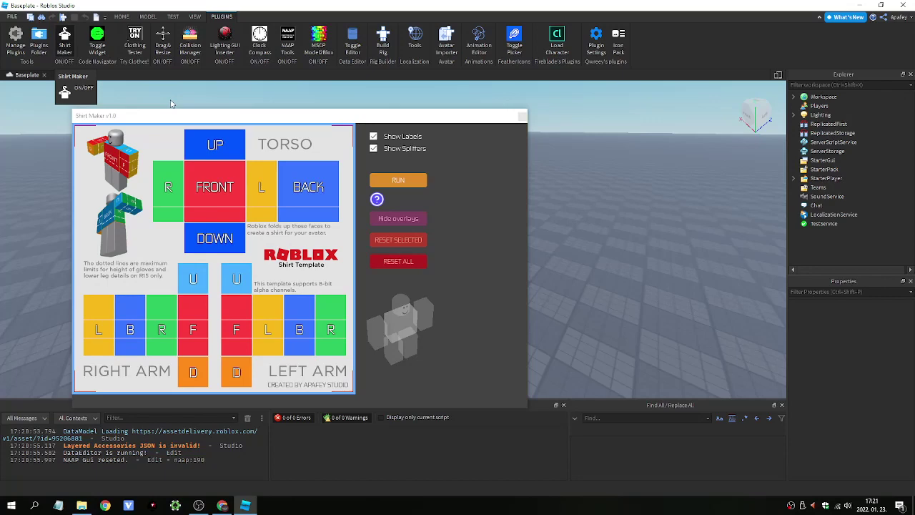
Step: Move the Shirt Maker window to the centre of the screen and enlarge it
drag(202, 120, 300, 115)
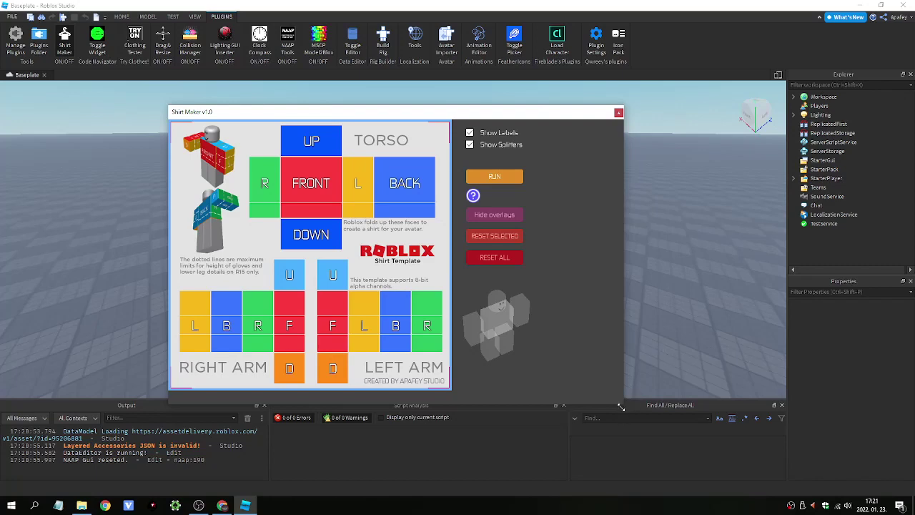
drag(620, 406, 638, 420)
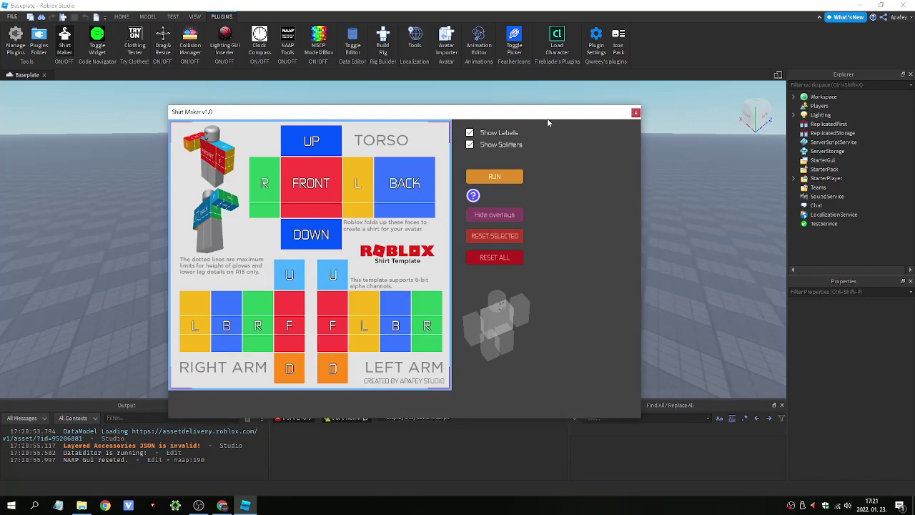
drag(546, 121, 579, 117)
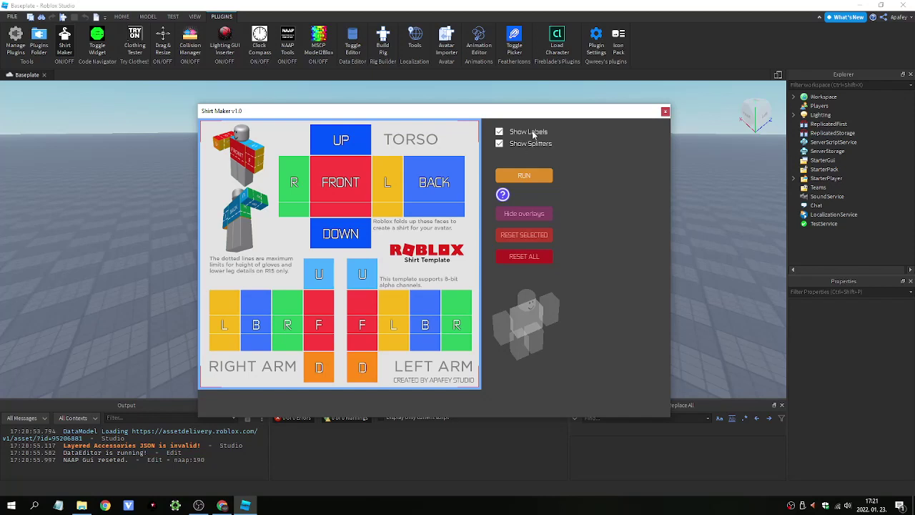
Step: Try the Show Labels, Show Splitters and overlay options, ending with face labels and splitter lines shown
click(499, 133)
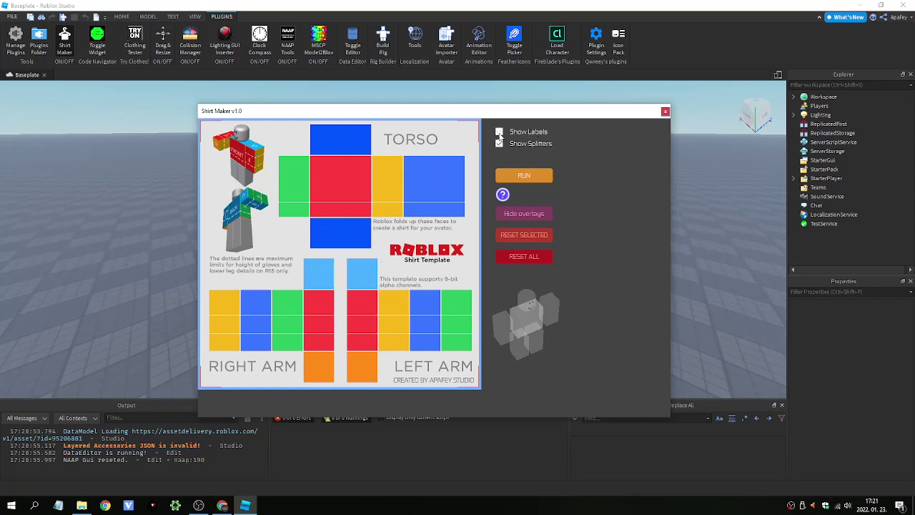
click(499, 132)
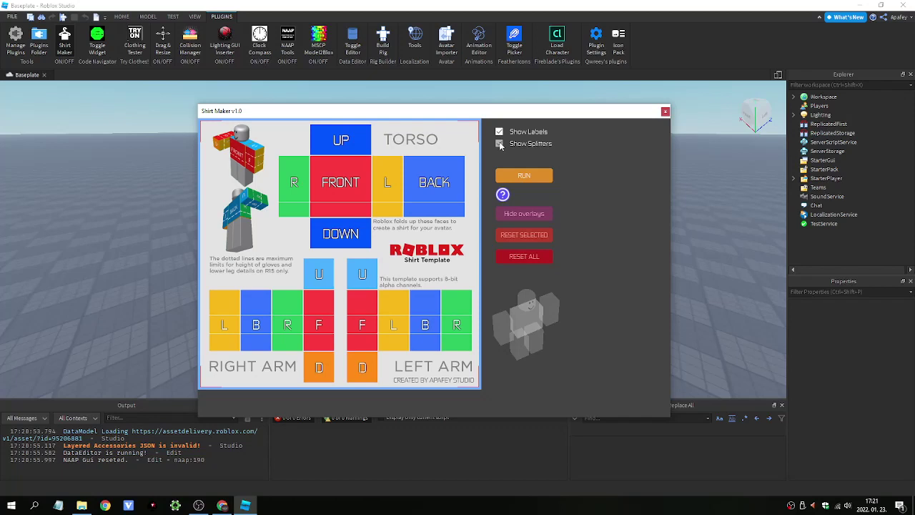
click(498, 143)
click(499, 133)
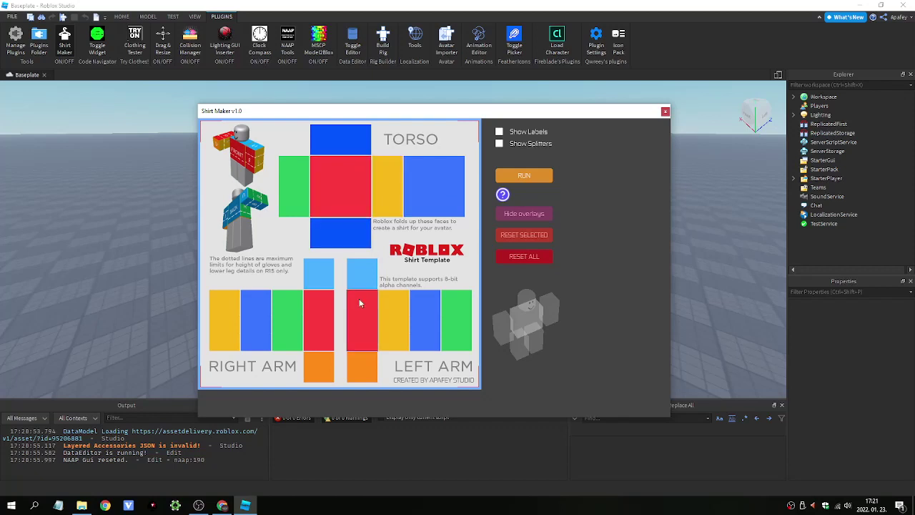
click(509, 213)
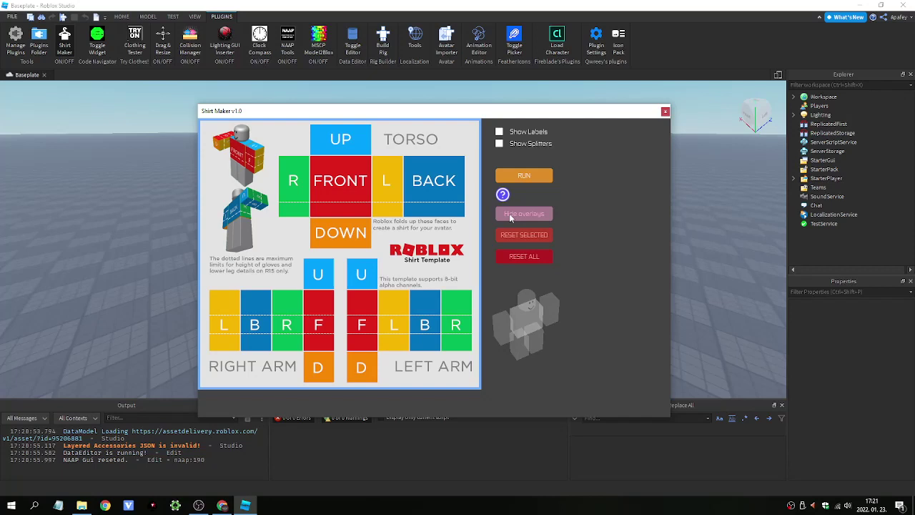
click(509, 213)
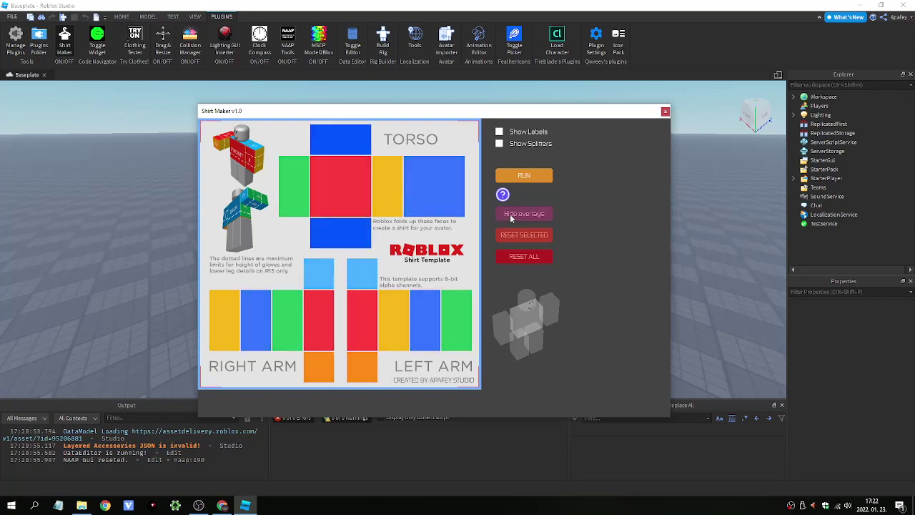
click(499, 144)
click(499, 132)
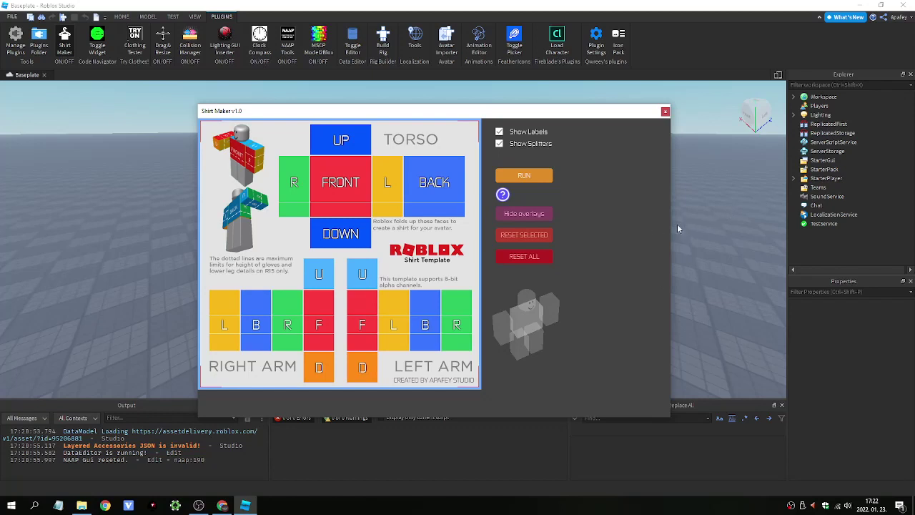
Step: Select the BACK, L and FRONT torso panels in turn, leaving the UP face selected
click(452, 183)
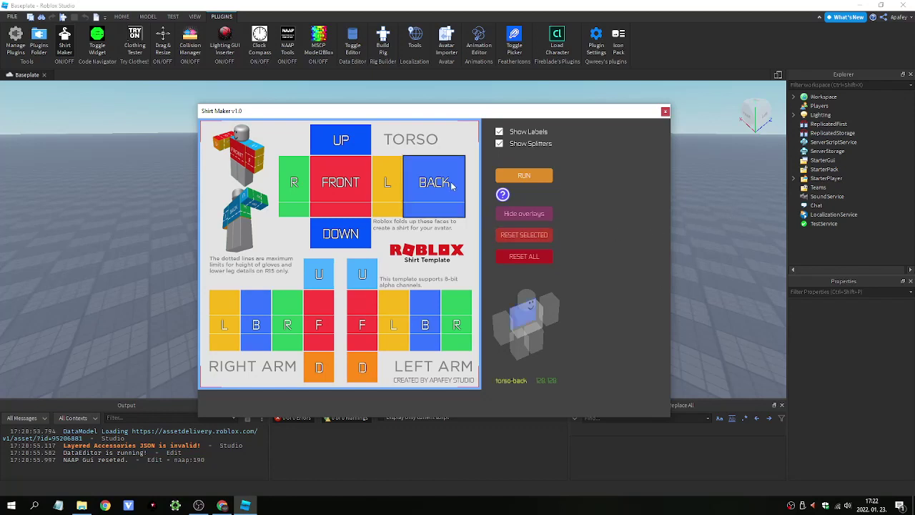
click(390, 187)
click(368, 179)
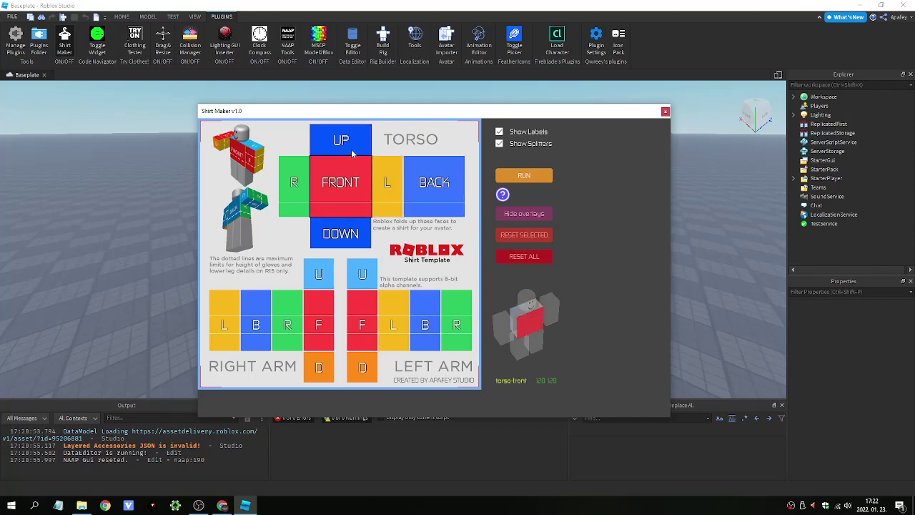
click(352, 153)
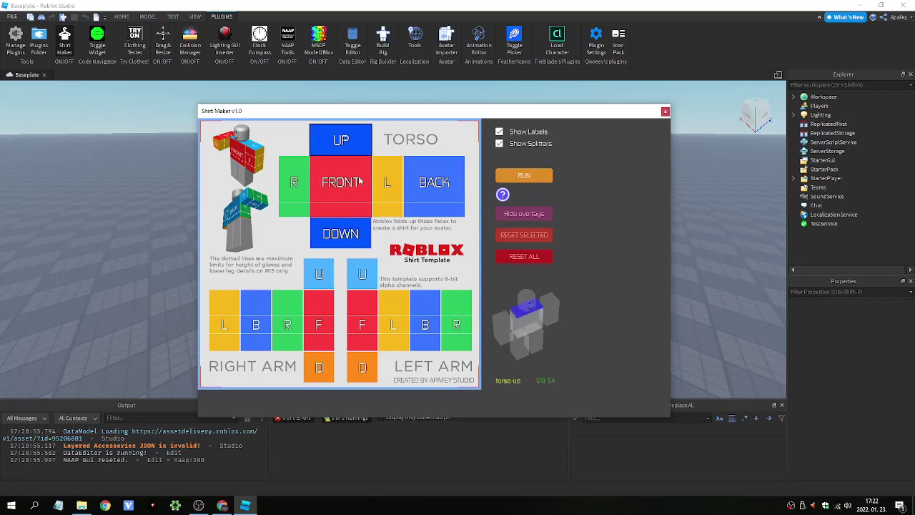
click(359, 182)
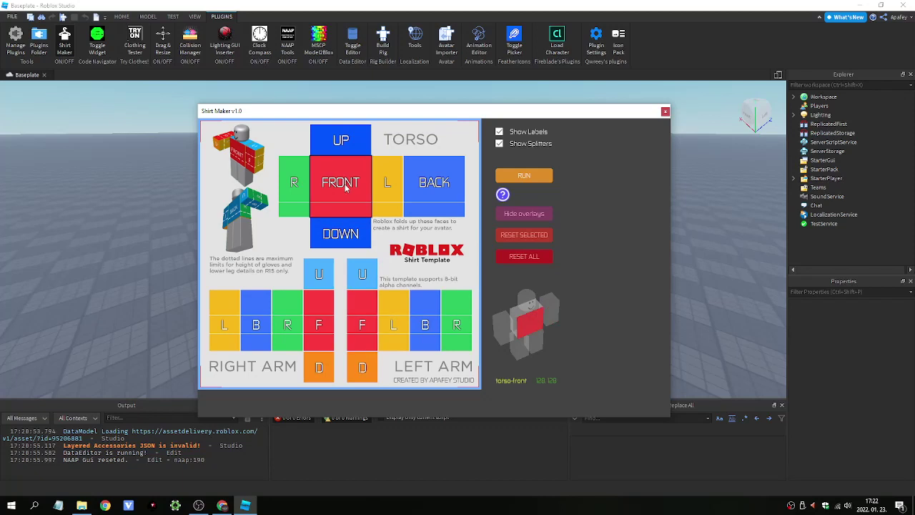
click(341, 139)
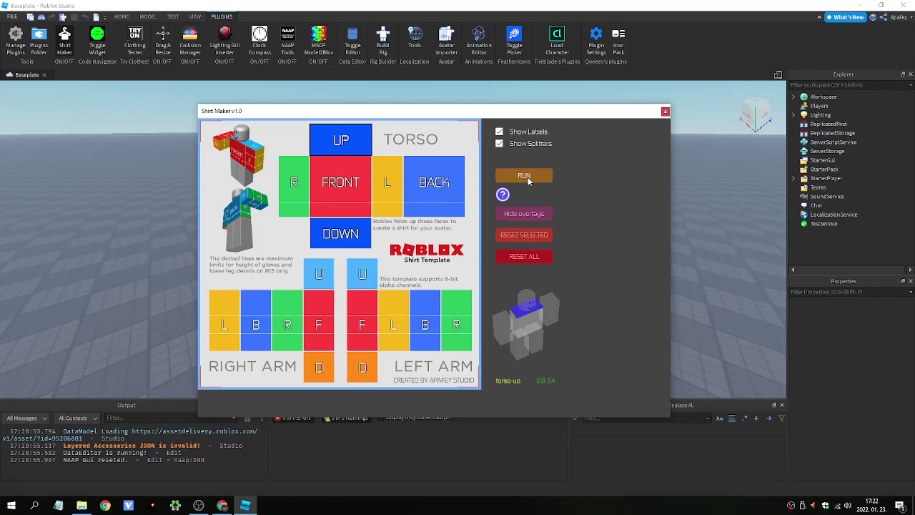
Step: Run the fill script on the UP face and review the resulting permission error in Output
click(525, 175)
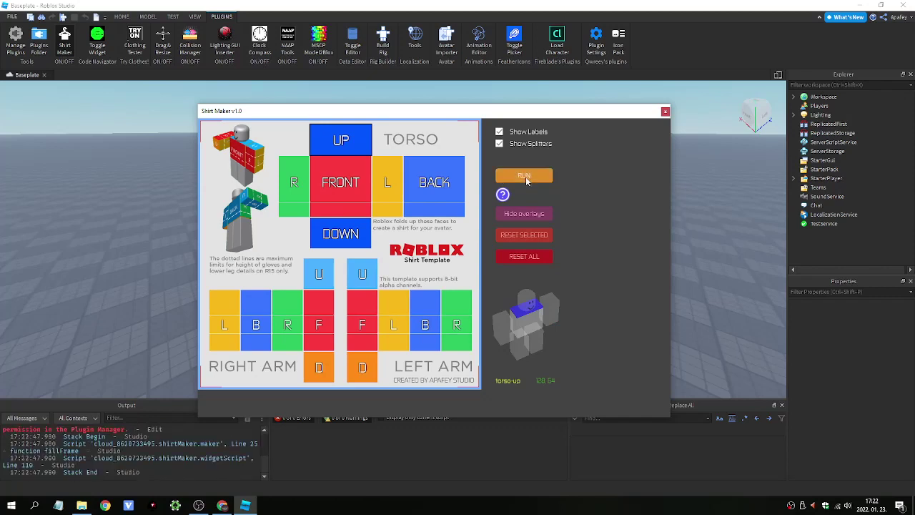
click(262, 454)
scroll(262, 454, down, 2)
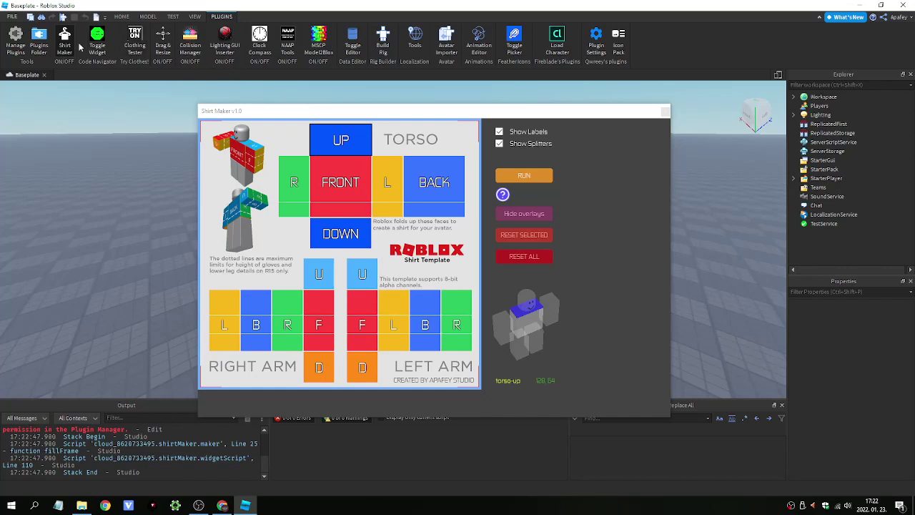
Step: Find Shirt Maker in the Plugin Management list and view its details
click(17, 42)
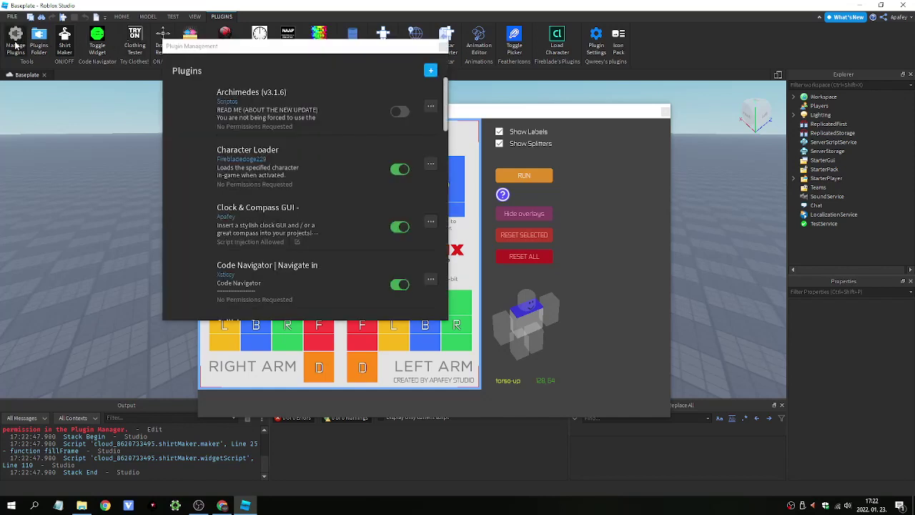
scroll(358, 182, down, 1)
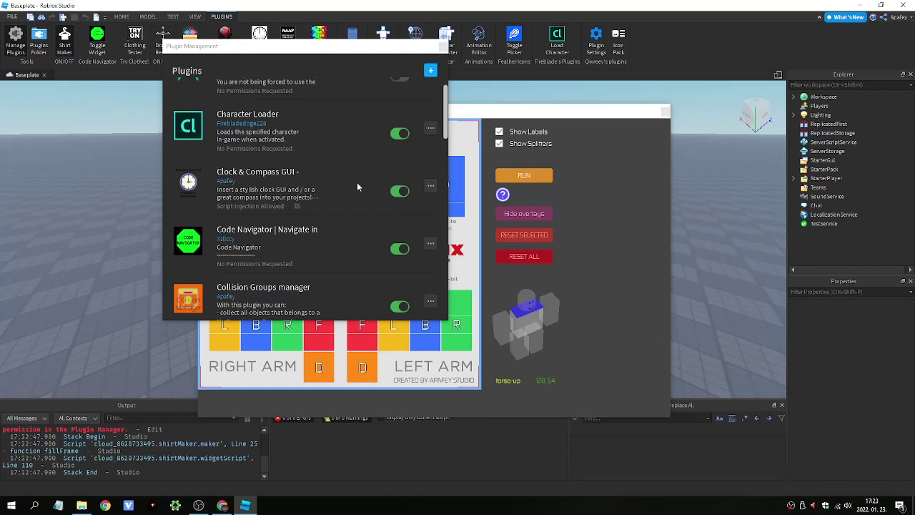
scroll(358, 186, down, 5)
scroll(358, 189, down, 5)
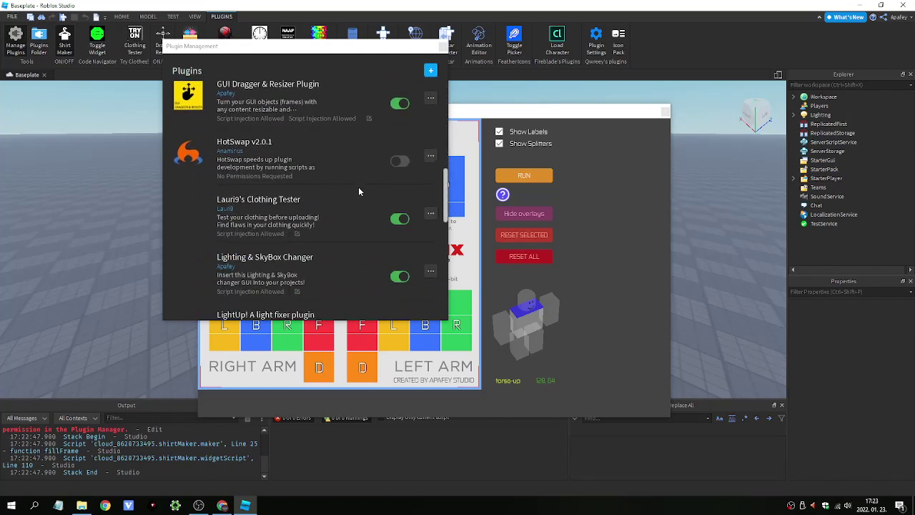
scroll(358, 191, down, 5)
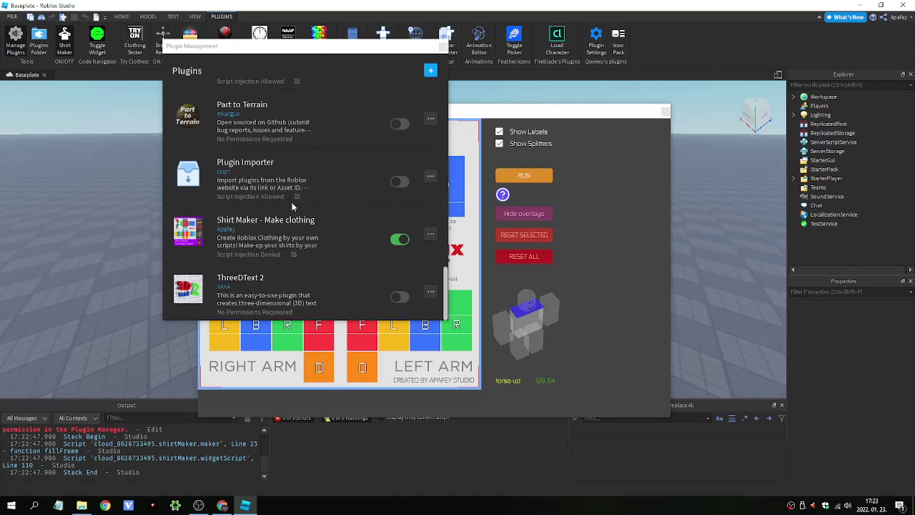
click(292, 255)
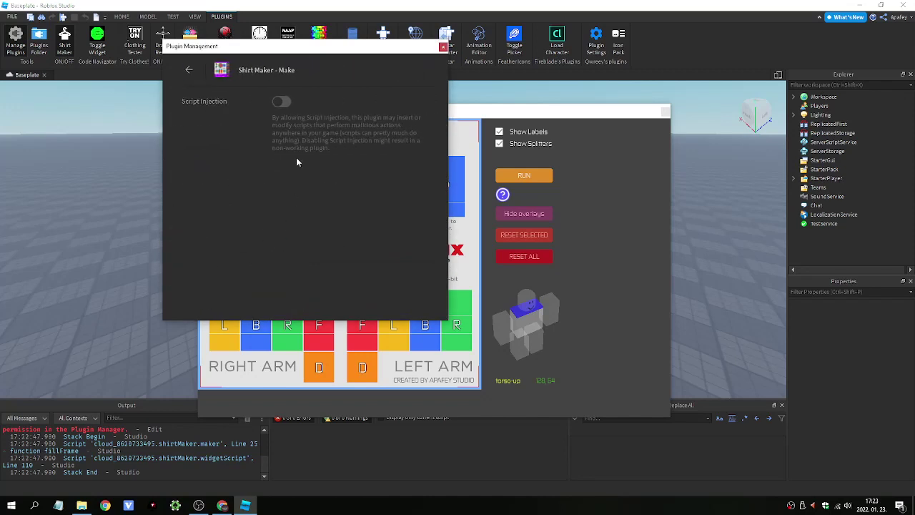
click(190, 70)
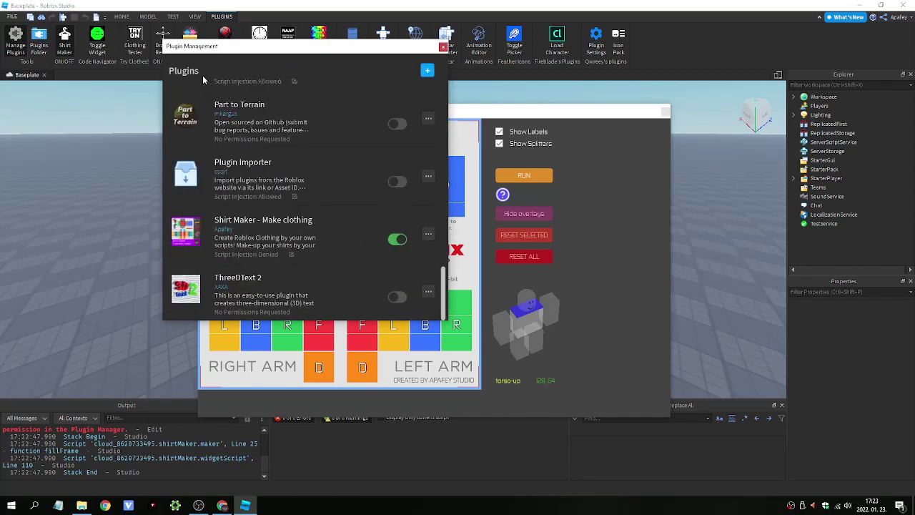
scroll(345, 298, down, 2)
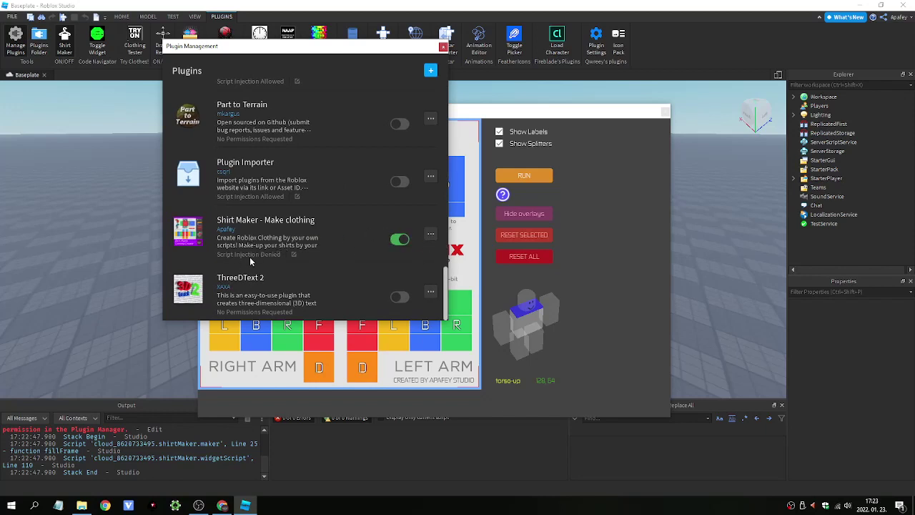
Step: Enable Script Injection for Shirt Maker and close Plugin Management
click(267, 253)
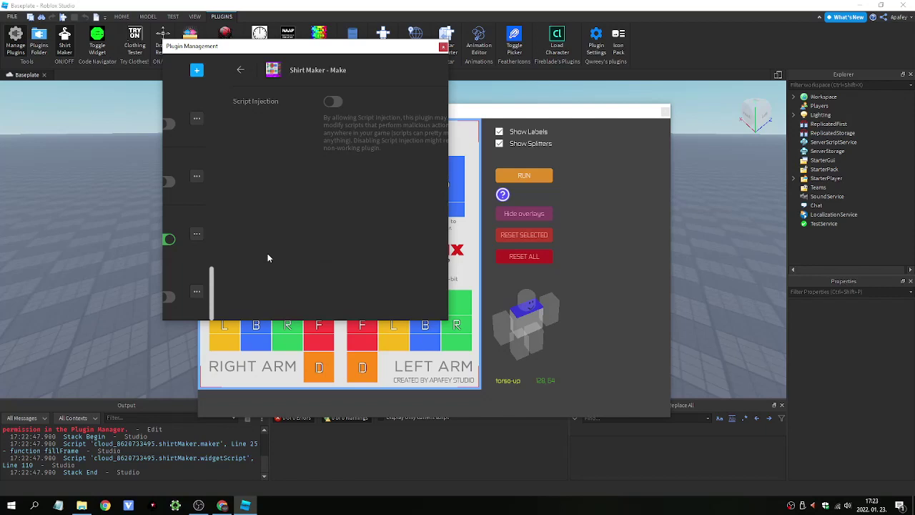
click(283, 104)
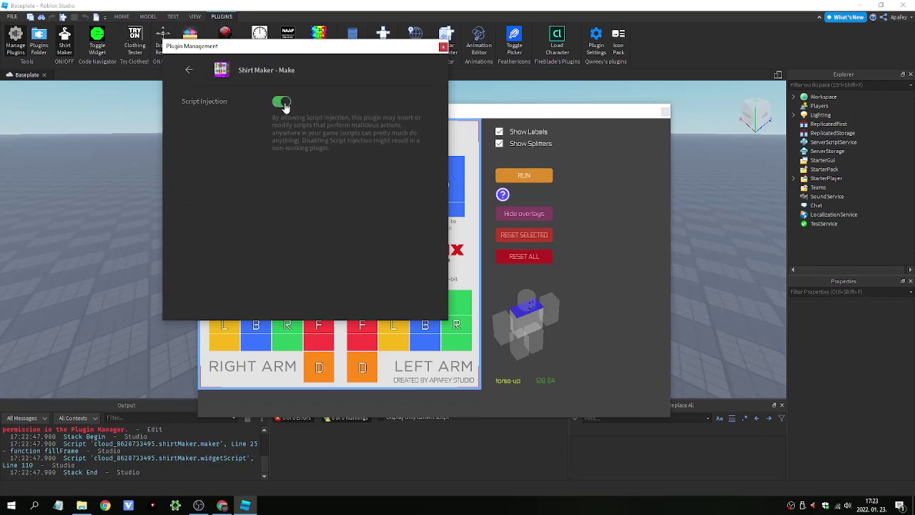
click(189, 71)
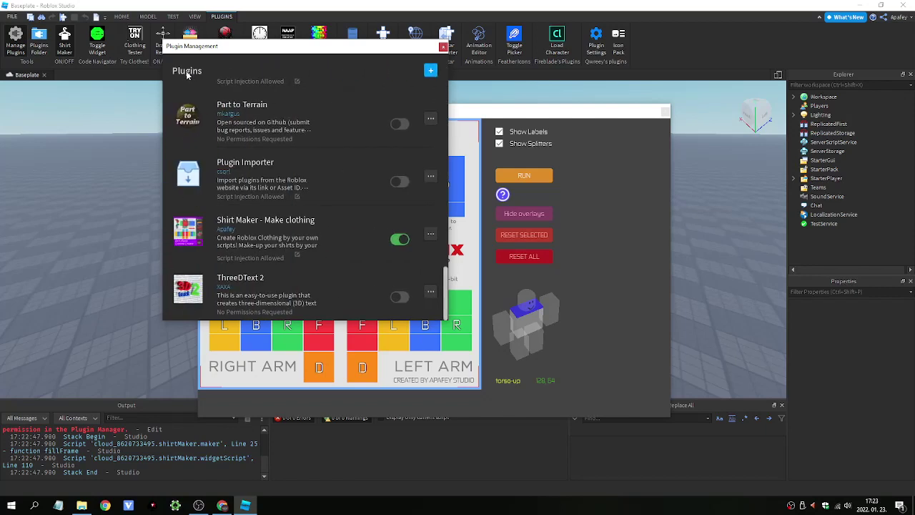
click(443, 46)
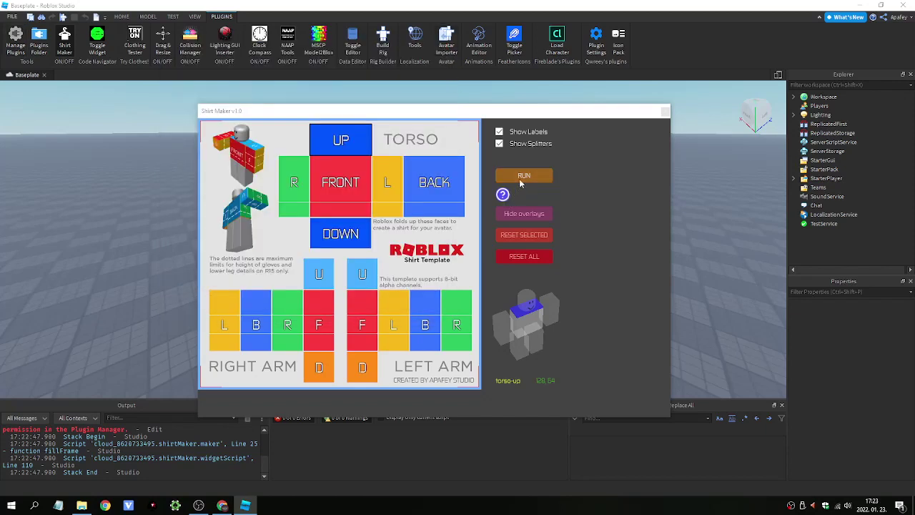
Step: Select the torso FRONT tile, clear the Output log, run the fill, and widen the Output panel
click(519, 175)
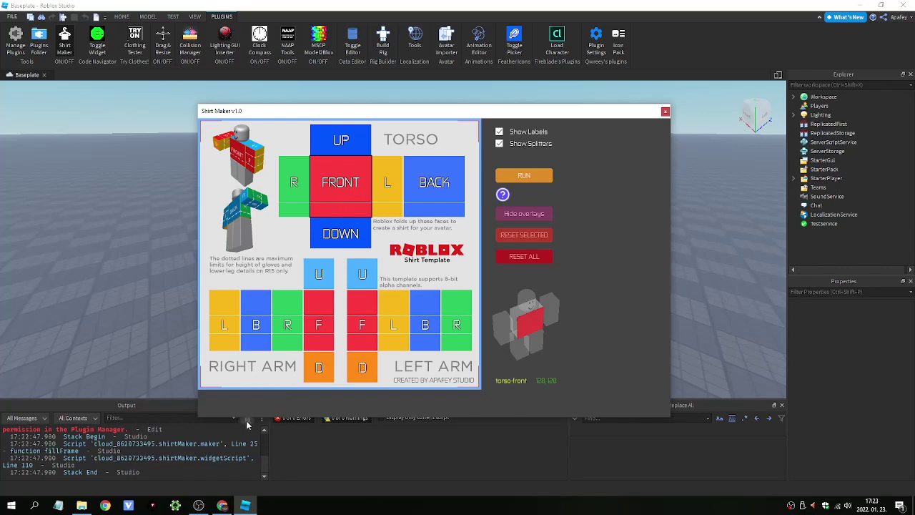
click(247, 418)
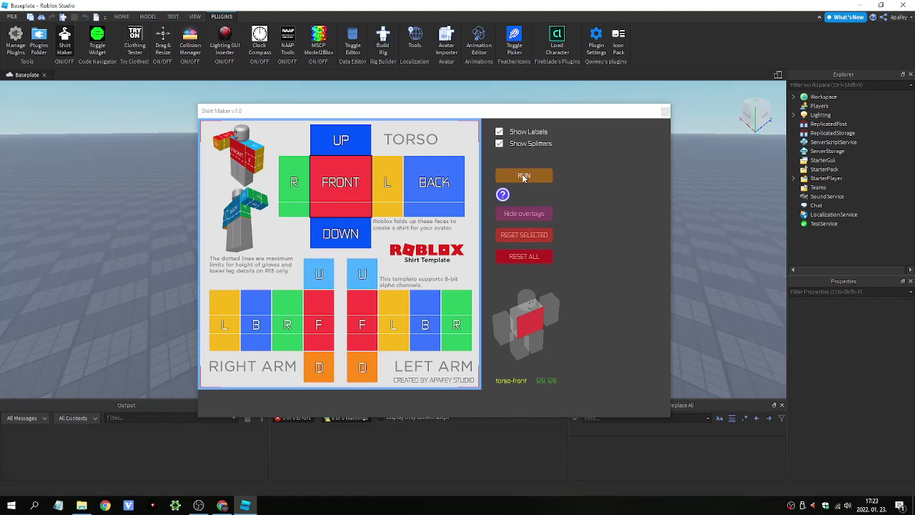
click(522, 174)
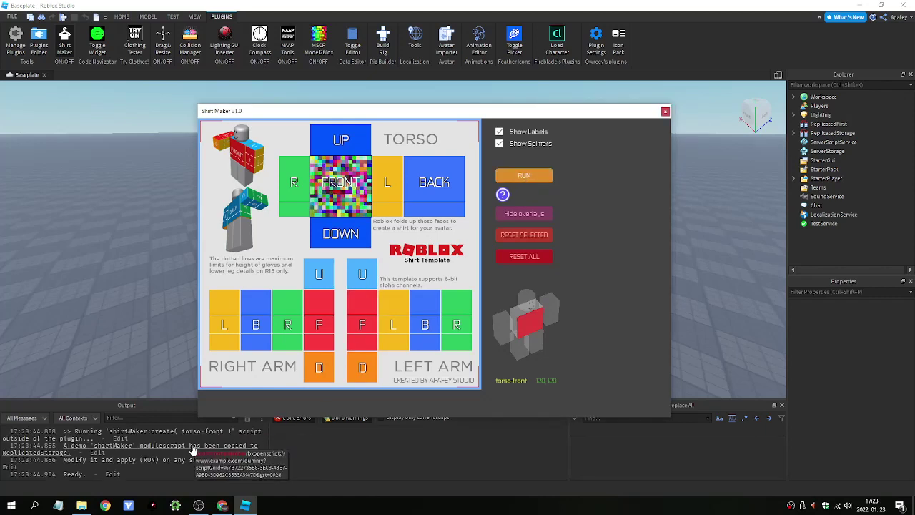
click(270, 442)
drag(270, 443, 493, 447)
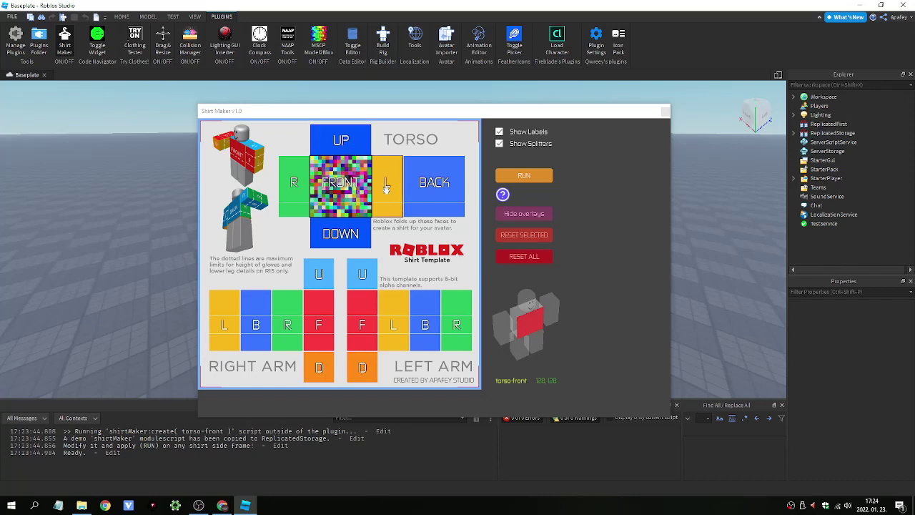
Step: Run the random-pixel fill on the torso L tile, then on the right arm's U tile
click(390, 198)
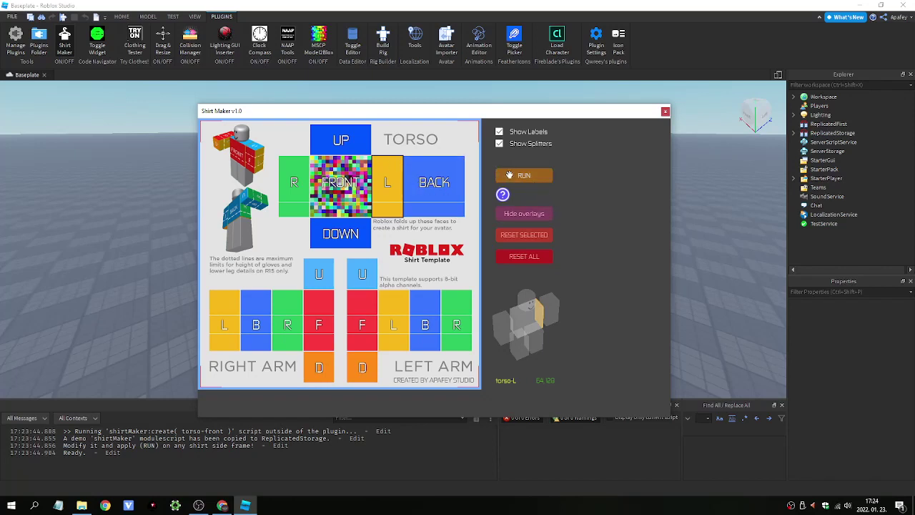
click(509, 175)
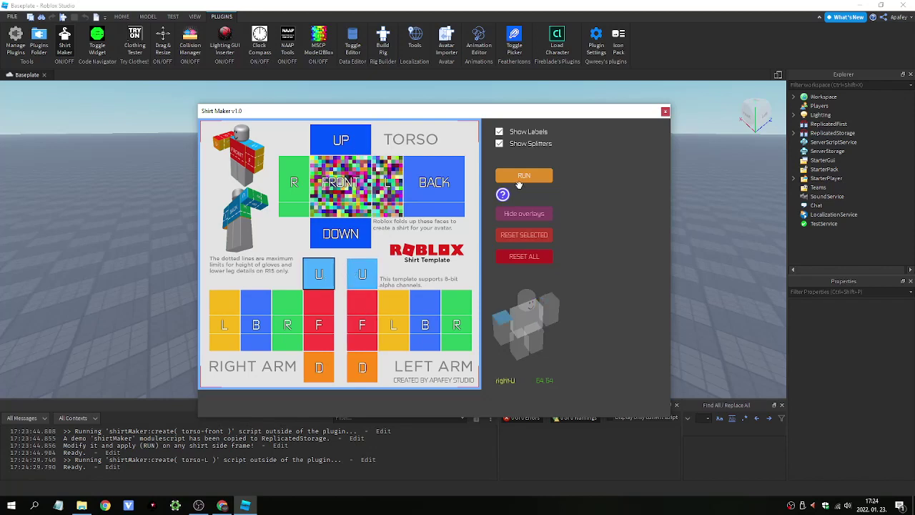
click(519, 179)
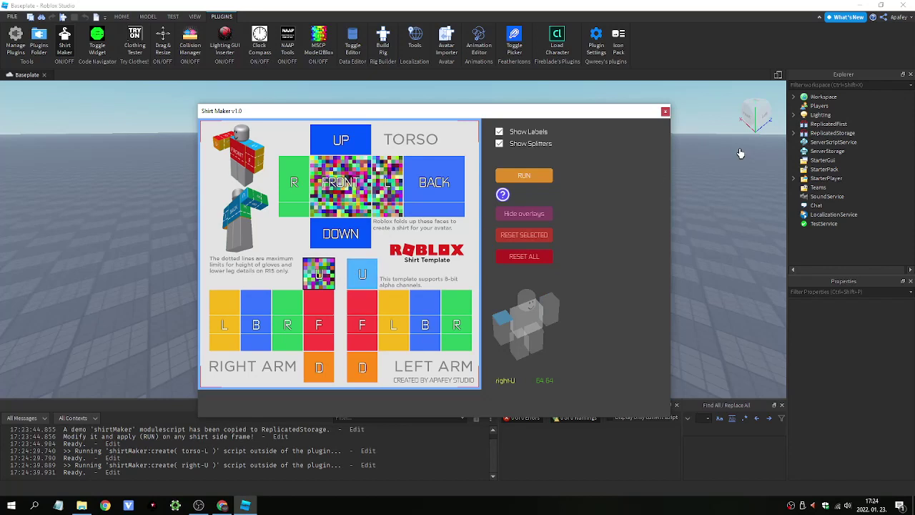
Step: Open the shirtMaker module script from ReplicatedStorage in Explorer
click(793, 133)
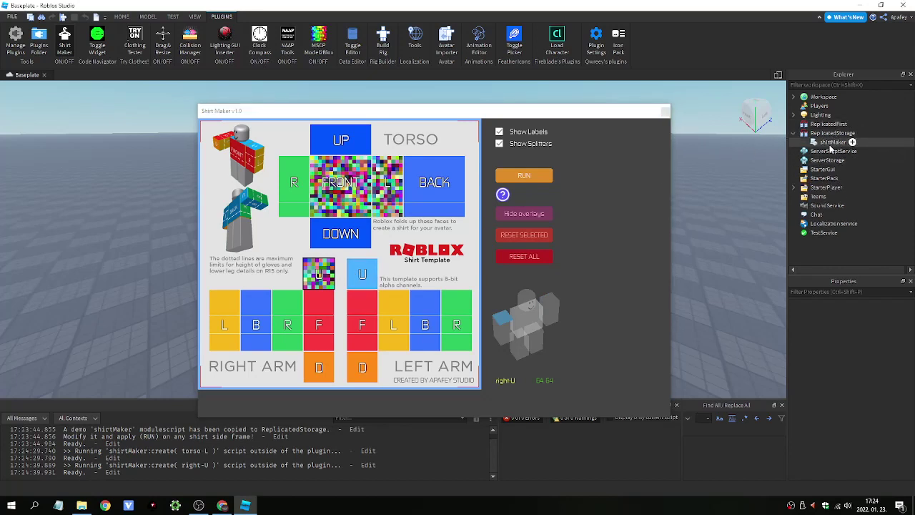
click(836, 143)
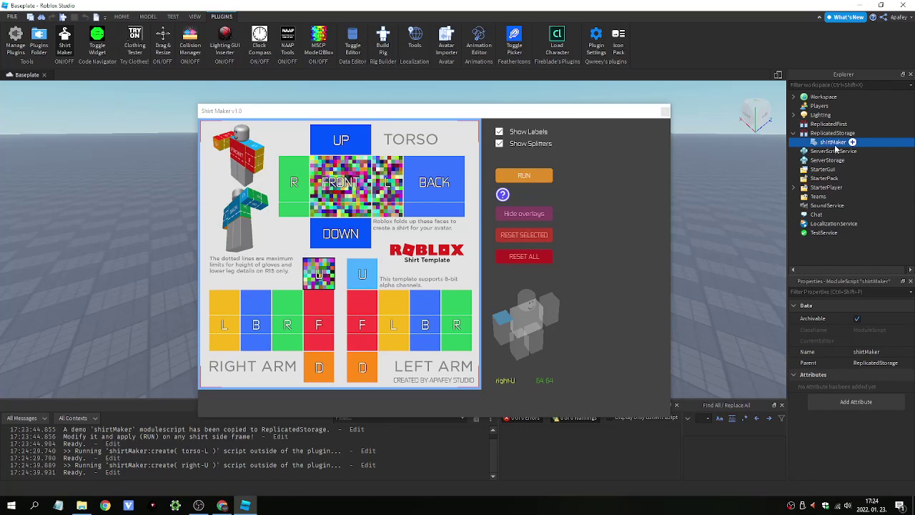
double_click(834, 142)
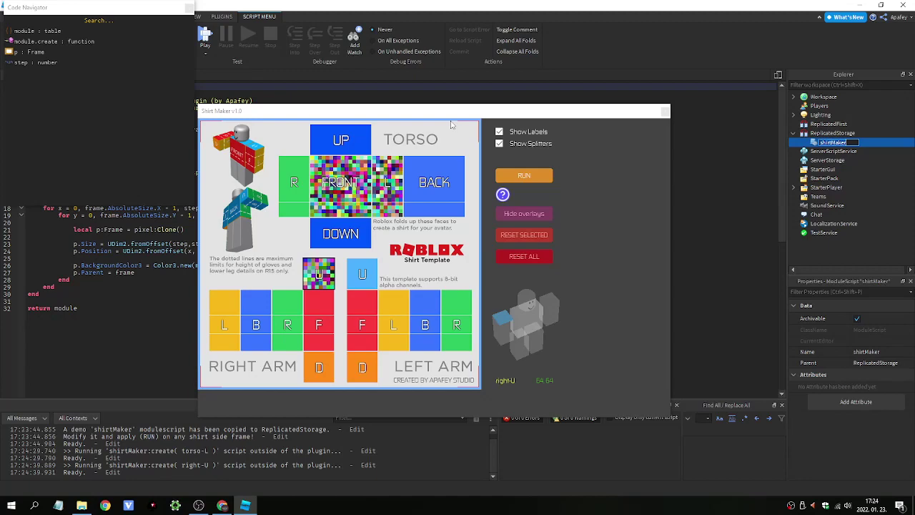
Step: Close Code Navigator and dock the Shirt Maker window on the left, widened to show the template
click(188, 8)
click(261, 114)
drag(261, 115, 56, 138)
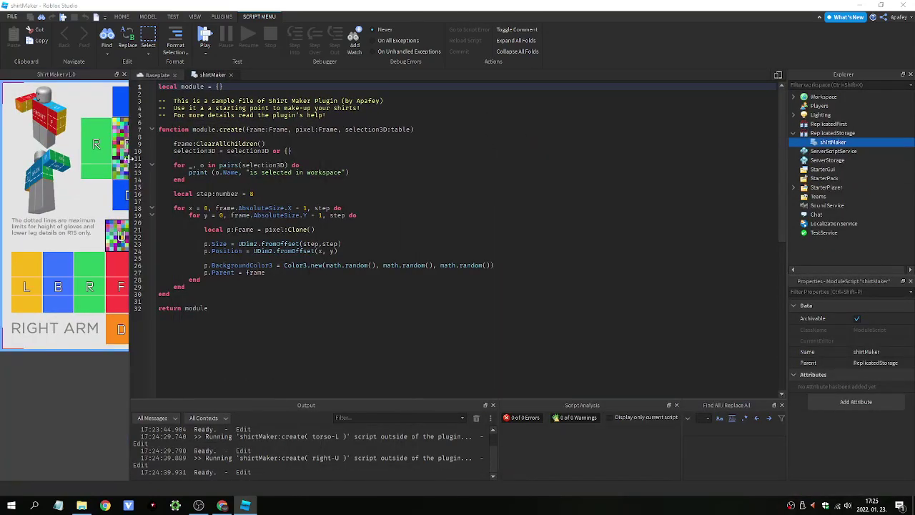
drag(130, 161, 284, 161)
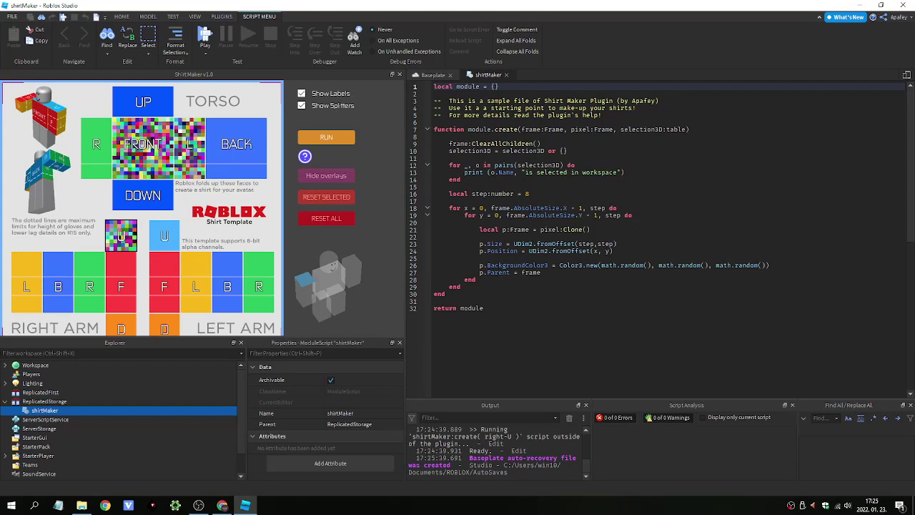
drag(482, 301, 562, 114)
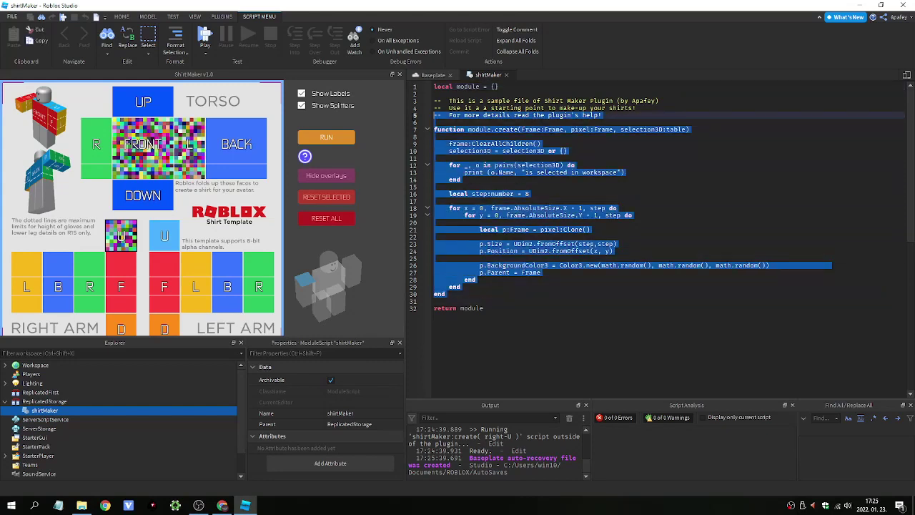
click(487, 108)
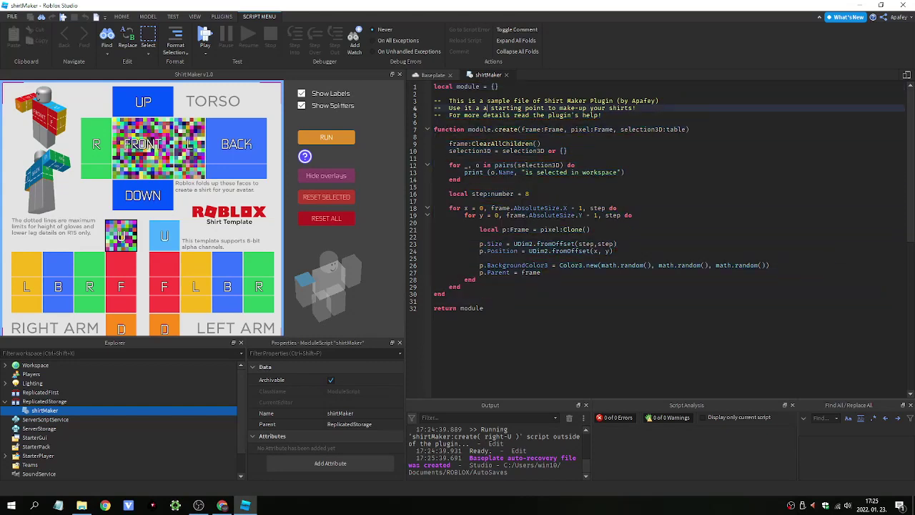
click(484, 115)
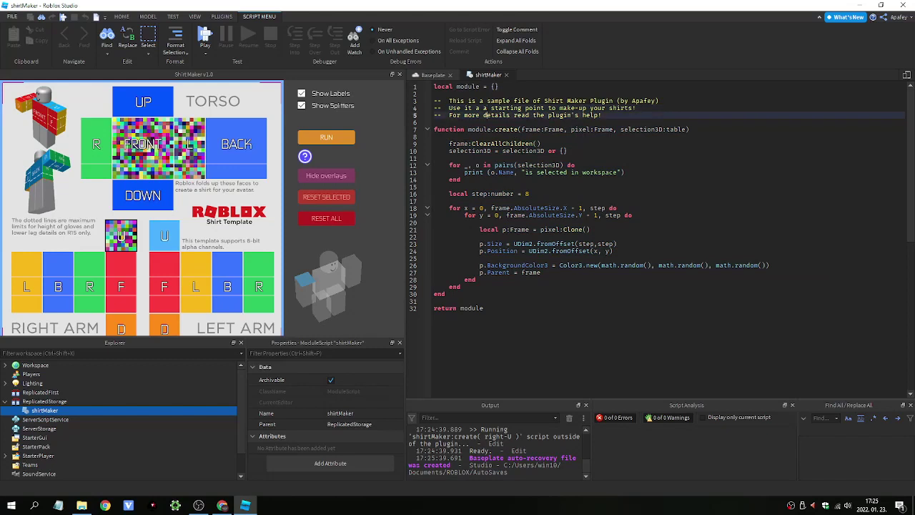
click(479, 129)
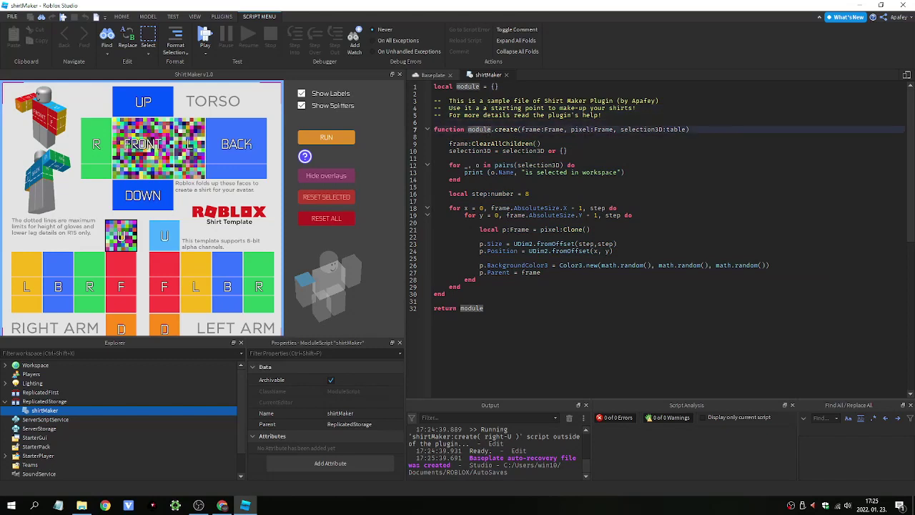
click(506, 130)
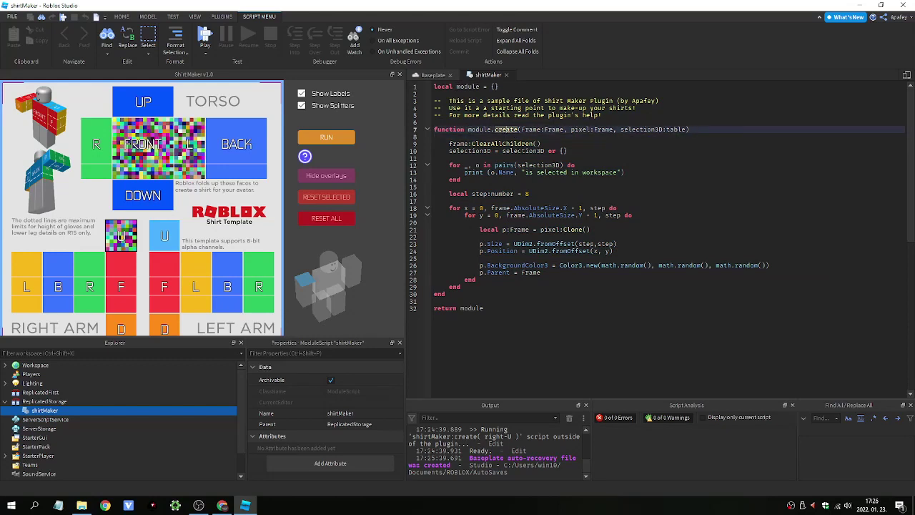
click(520, 130)
click(526, 130)
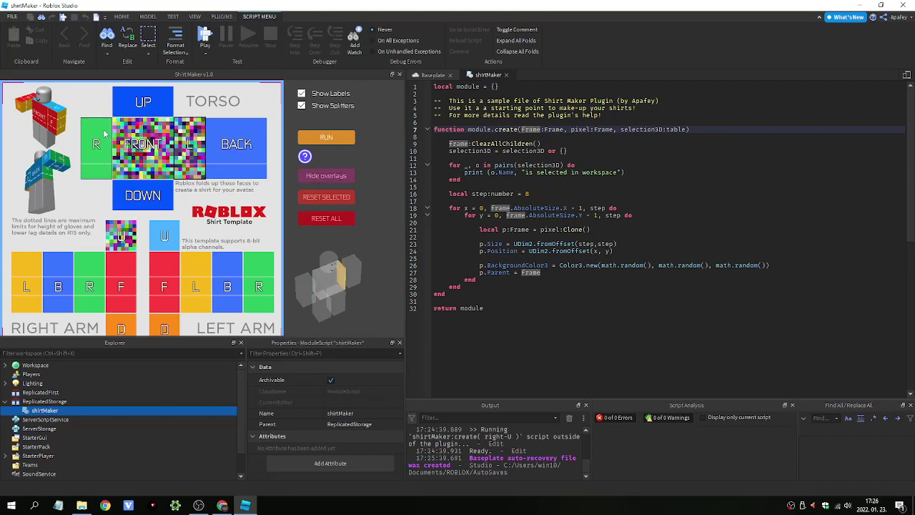
click(580, 129)
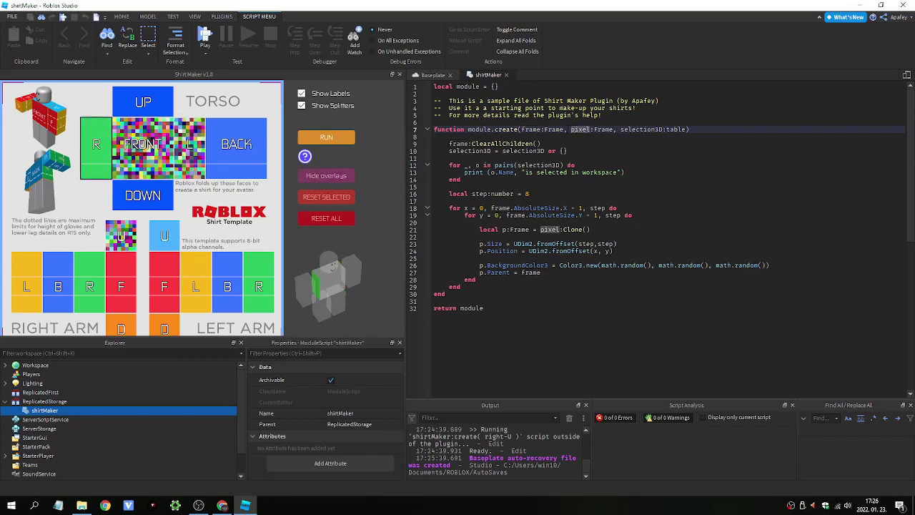
double_click(581, 129)
Step: Insert an empty line after p.Parent = frame on line 27 of the inner loop
key(Down)
key(Down)
key(Down)
key(Down)
key(Down)
key(Down)
key(Down)
key(Down)
key(Down)
key(Down)
key(Down)
key(Down)
key(Down)
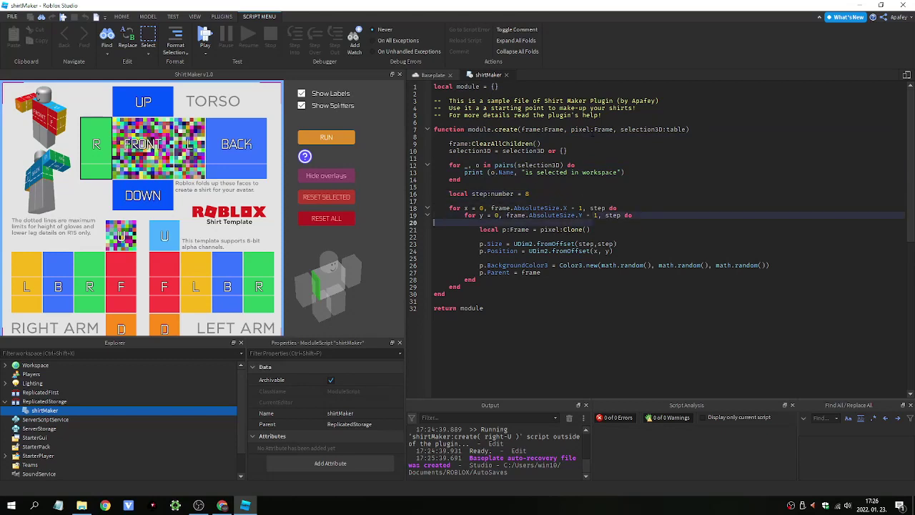
click(590, 229)
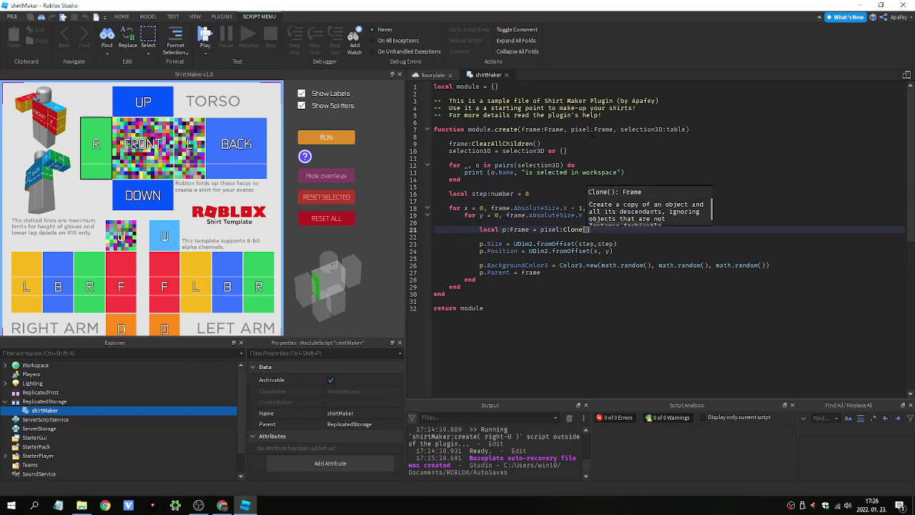
key(ctrl+Left)
key(ctrl+Left)
key(ctrl+Left)
key(ctrl+Left)
key(ctrl+Left)
key(ctrl+Left)
click(490, 229)
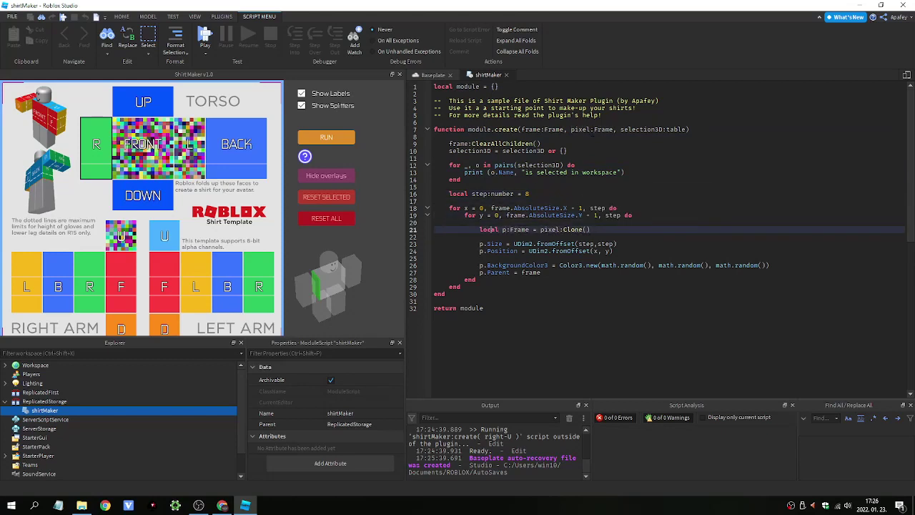
key(Down)
key(Down)
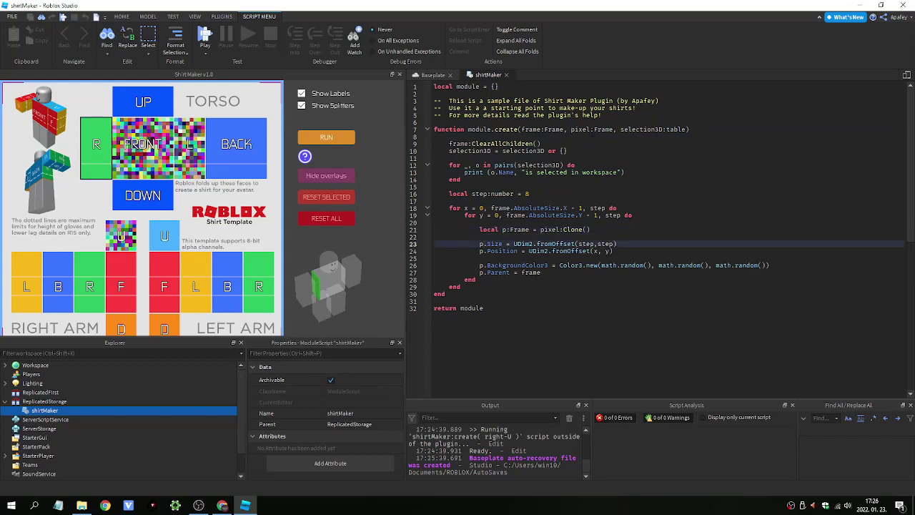
key(Down)
key(shift+Down)
key(shift+Down)
key(shift+Down)
key(Right)
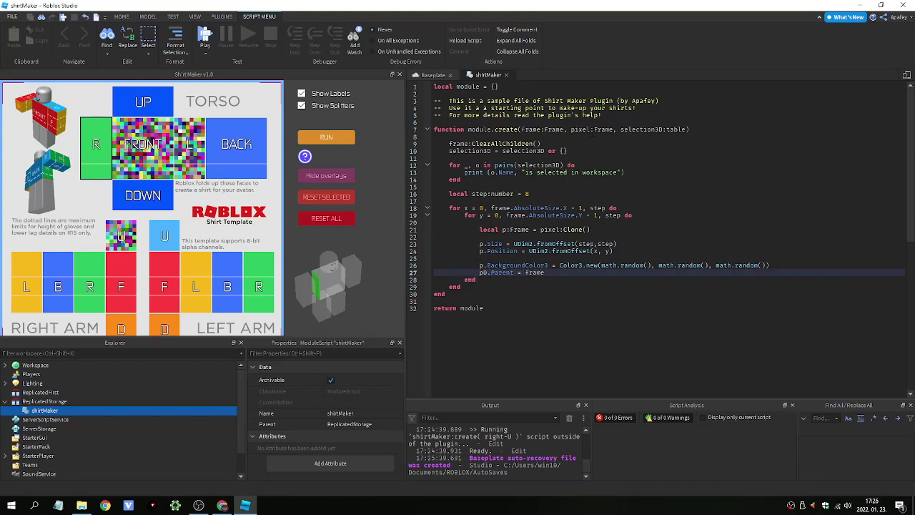
key(Right)
key(Right)
key(ctrl+shift+Right)
key(End)
key(Return)
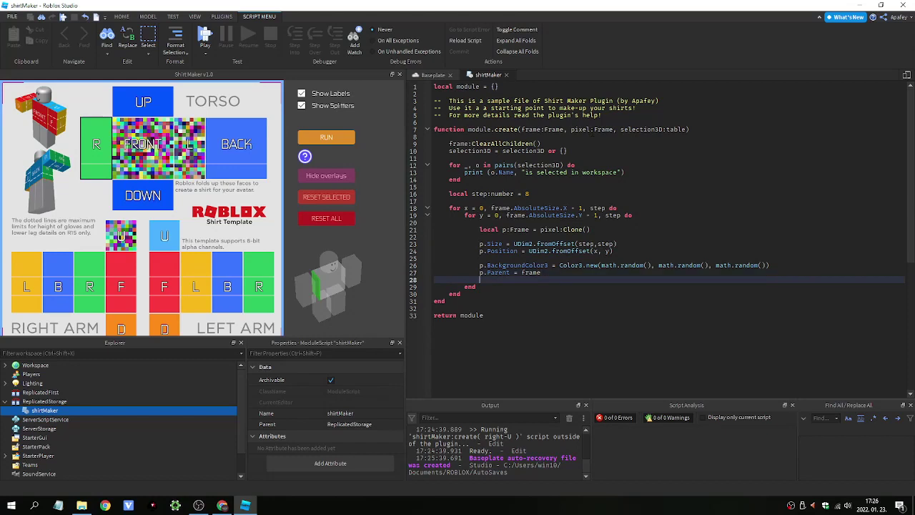
Step: Move up to the function signature and select the selection3D parameter
key(Up)
key(Up)
key(Up)
key(Up)
key(Up)
key(Up)
key(Up)
key(Up)
key(Up)
key(Up)
key(Up)
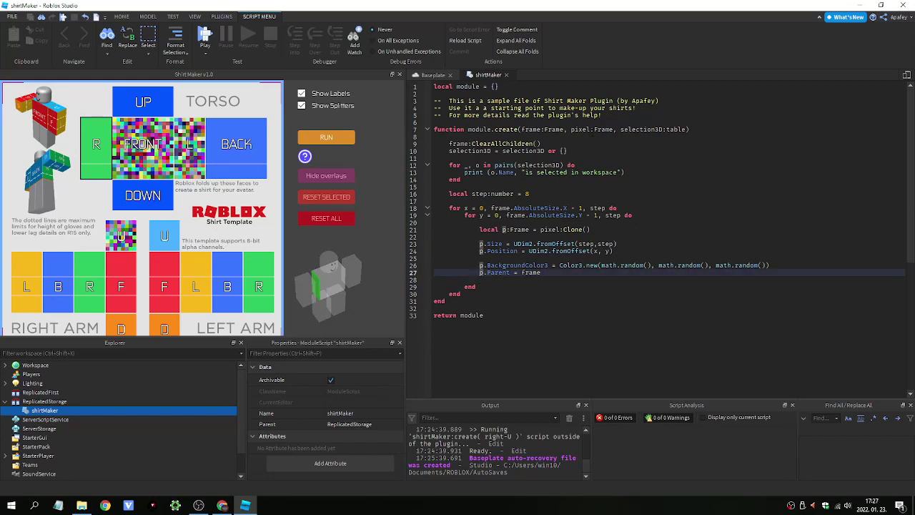
key(Up)
key(Up)
key(Up)
key(Up)
key(Up)
key(Up)
key(Up)
key(Up)
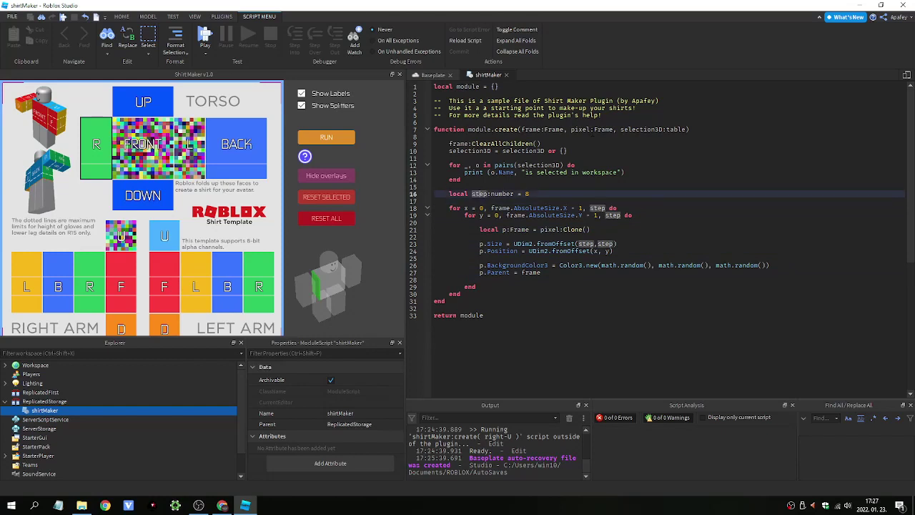
click(521, 151)
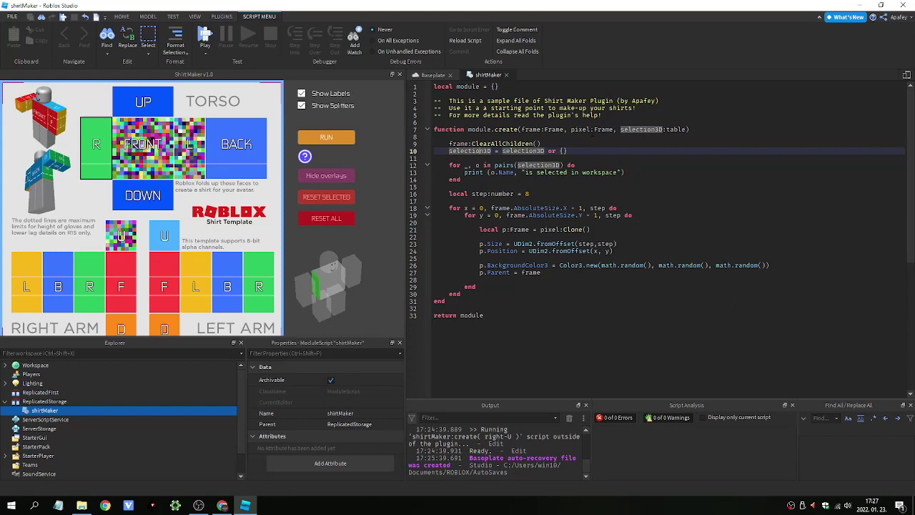
key(Up)
key(Up)
key(Up)
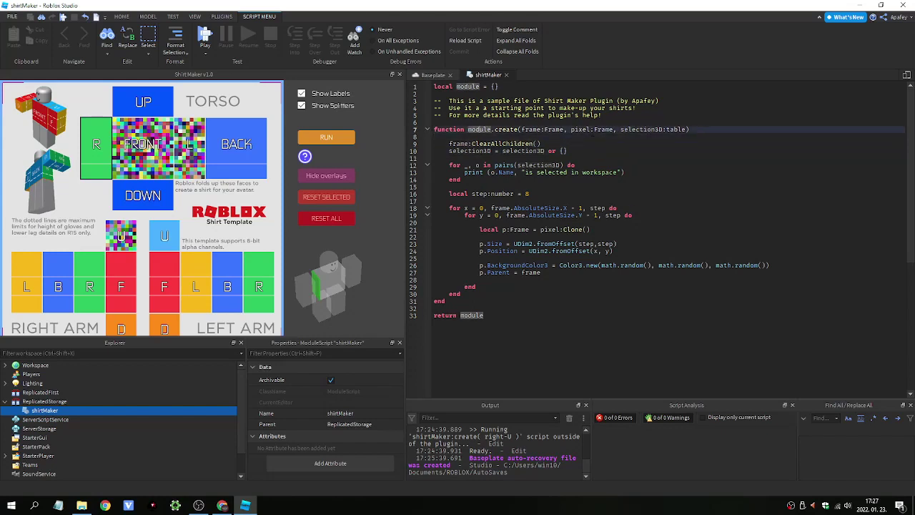
double_click(642, 129)
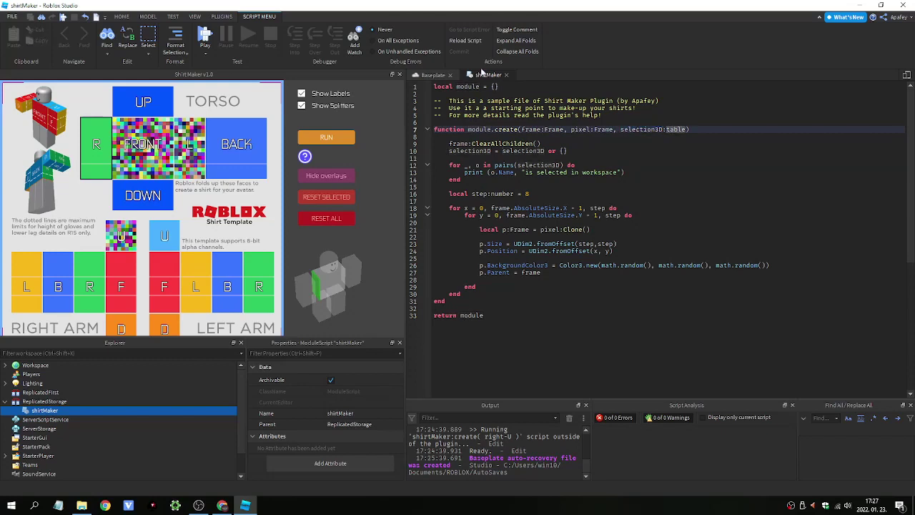
Step: Select the SpawnLocation part in the Baseplate scene, then return to the shirtMaker script
click(432, 75)
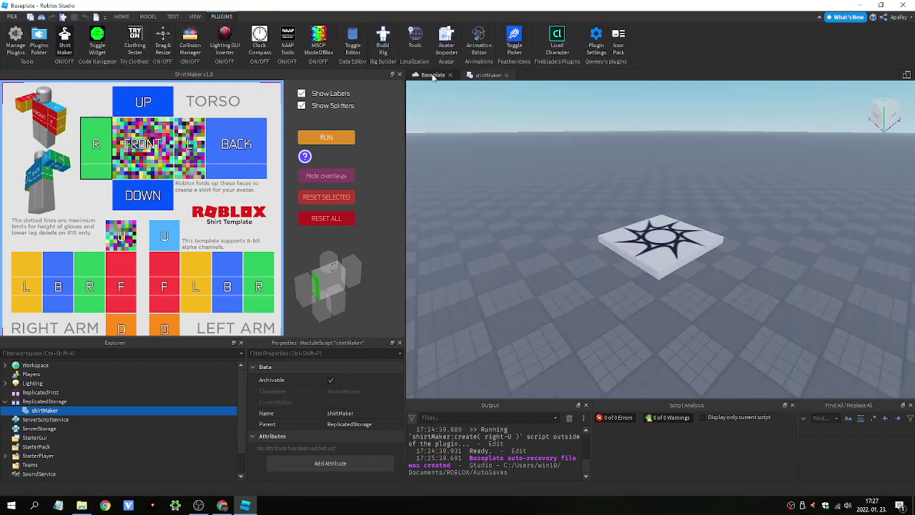
click(673, 242)
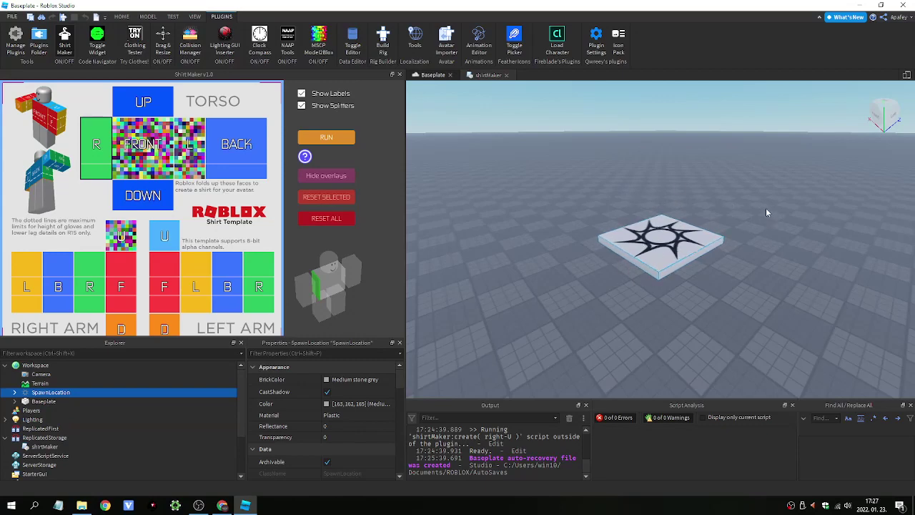
click(478, 75)
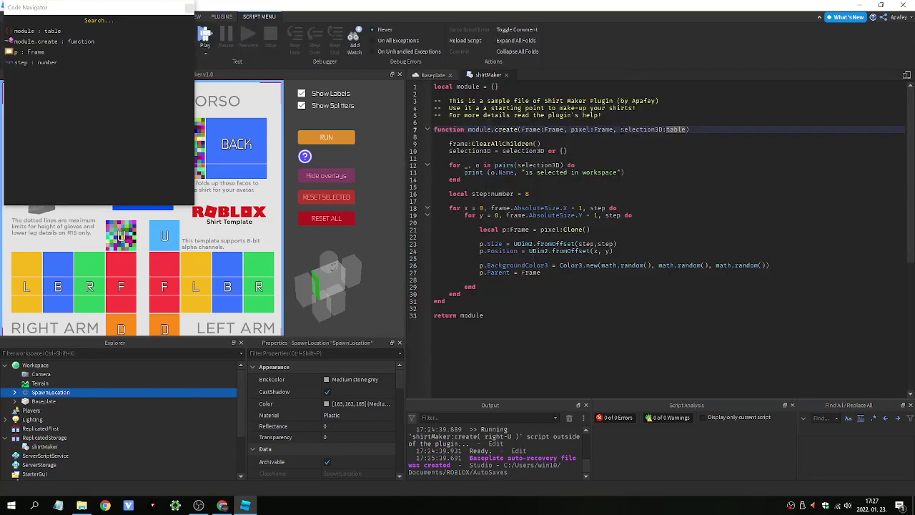
double_click(676, 129)
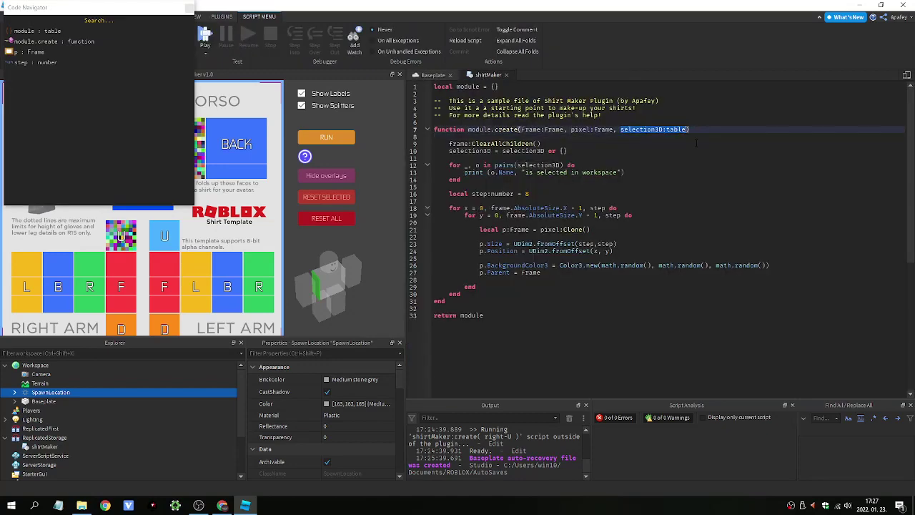
click(435, 158)
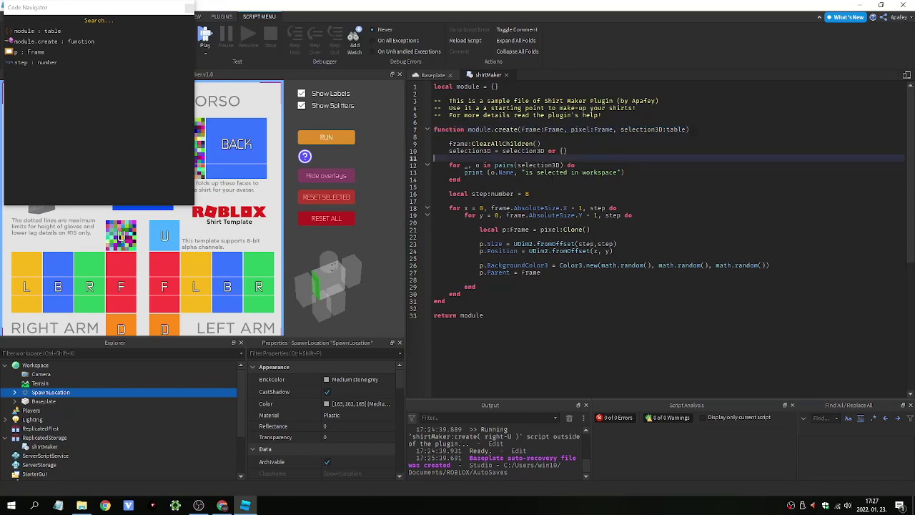
click(436, 187)
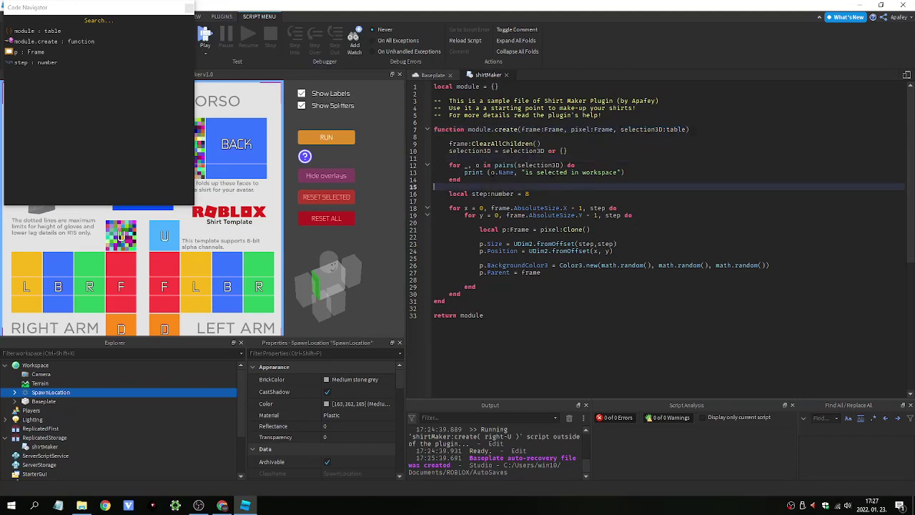
mouse_move(490, 172)
mouse_down()
mouse_move(623, 173)
mouse_move(513, 172)
mouse_up()
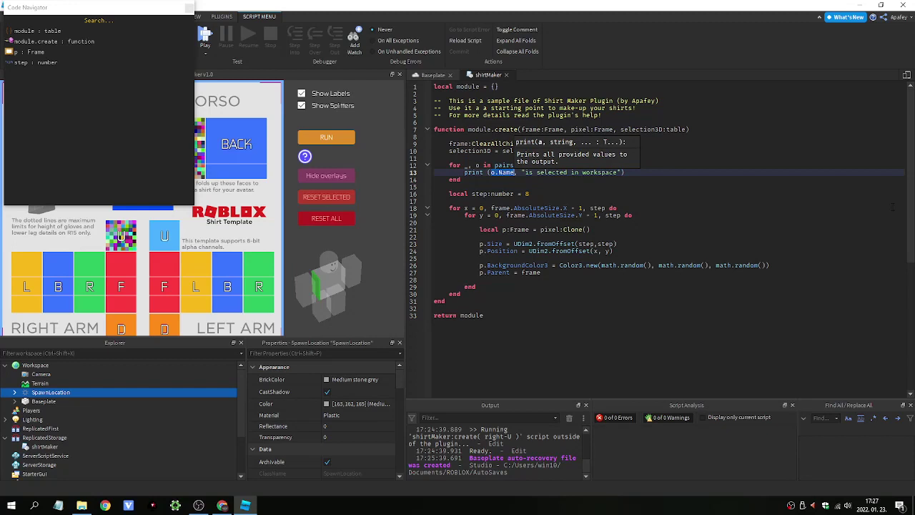
click(460, 180)
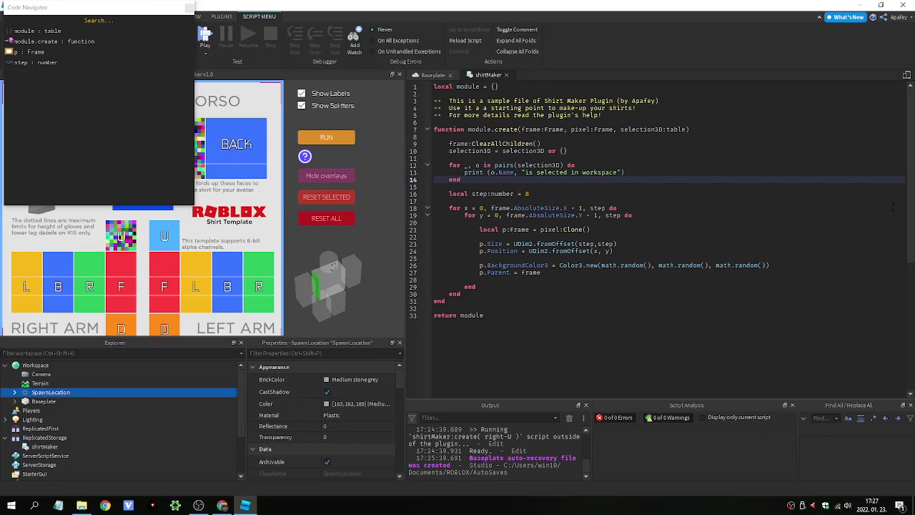
key(Up)
key(Up)
key(Up)
key(Up)
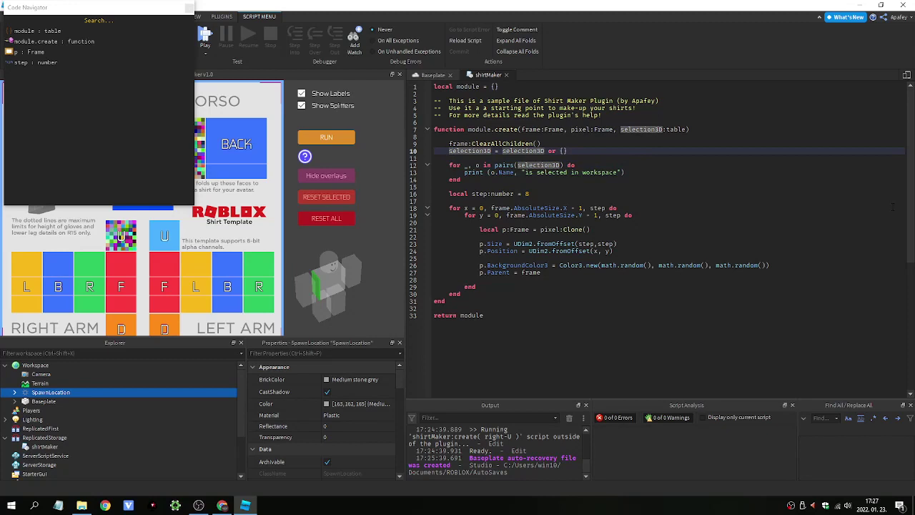
key(Home)
key(shift+Down)
key(shift+Down)
key(shift+Down)
key(shift+Down)
key(shift+Down)
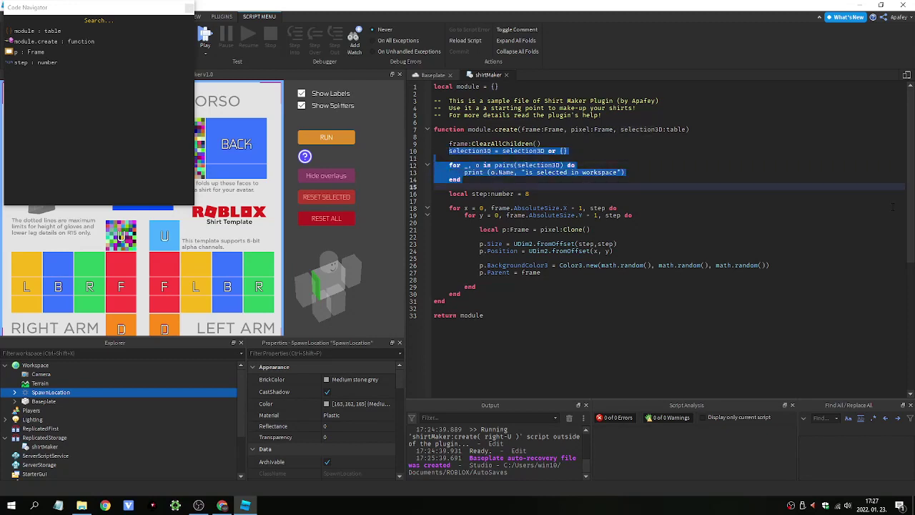
key(Down)
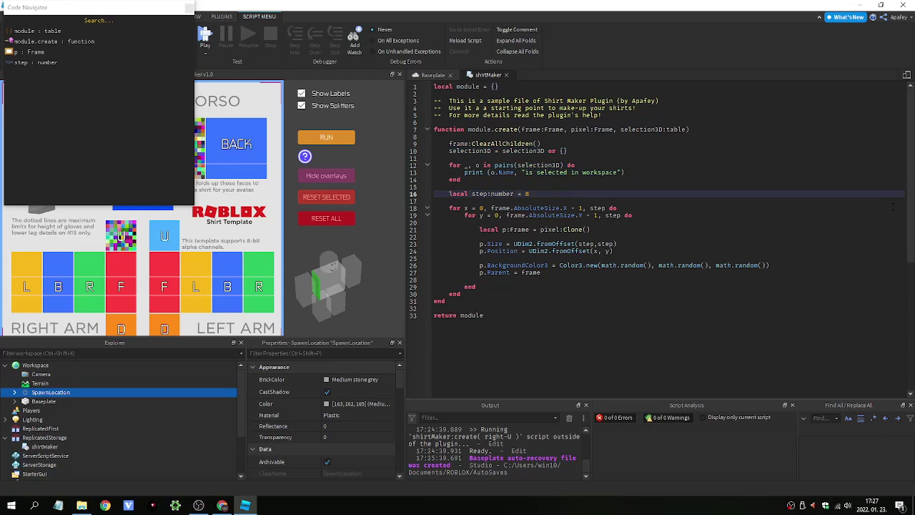
key(shift+Down)
key(shift+Down)
key(shift+Down)
key(shift+Down)
key(shift+Down)
key(shift+Down)
key(shift+Down)
key(shift+Down)
key(shift+Down)
key(shift+Down)
key(shift+Down)
key(shift+Down)
key(shift+Down)
key(shift+Down)
key(shift+Down)
key(shift+Down)
key(shift+Down)
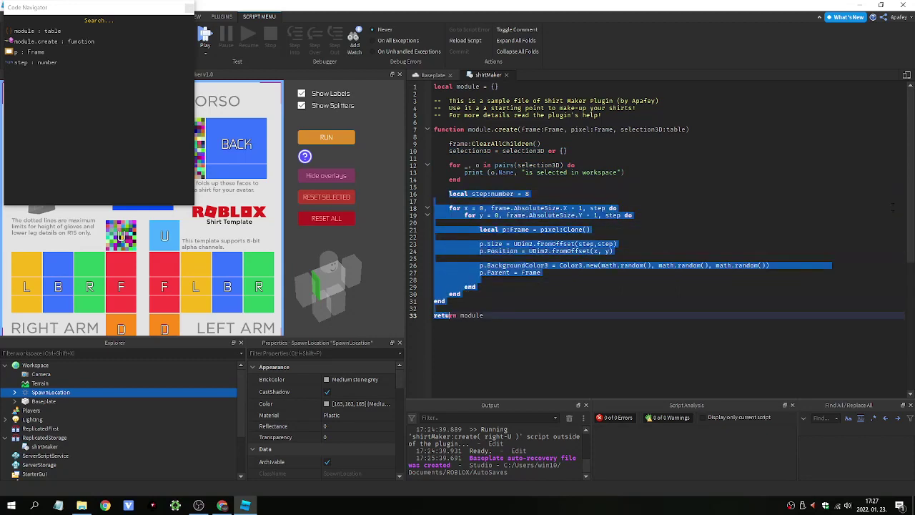
key(shift+Up)
key(shift+Up)
key(shift+Up)
key(shift+Right)
key(shift+Right)
key(shift+Right)
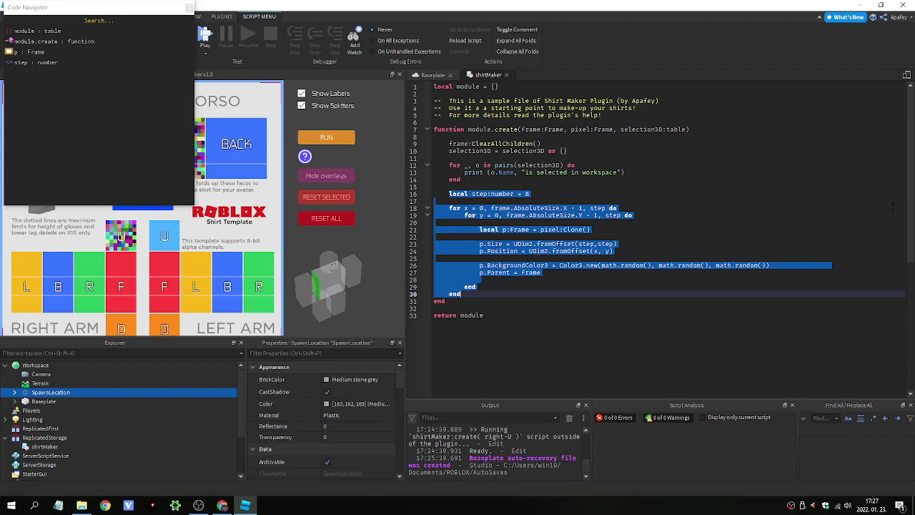
click(457, 201)
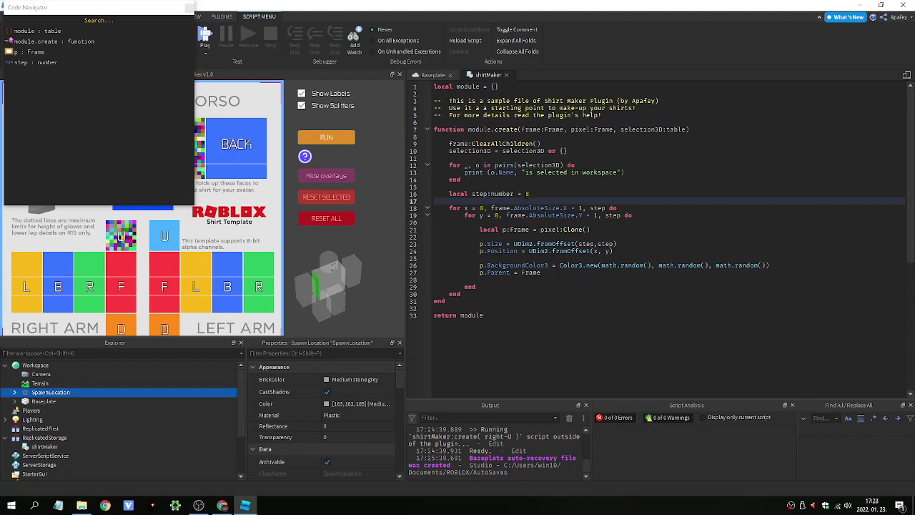
drag(434, 208, 556, 215)
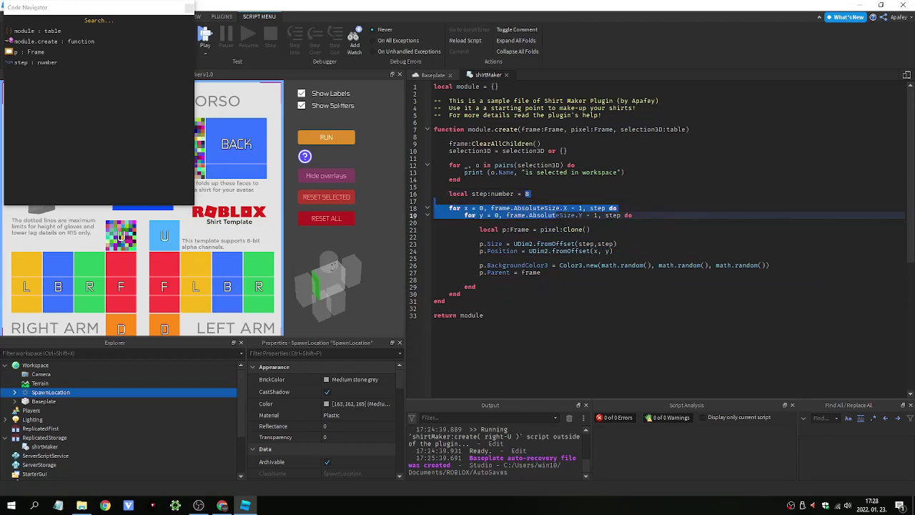
Step: Close the Code Navigator, select the torso BACK face and fill it with random coloured pixels
click(509, 292)
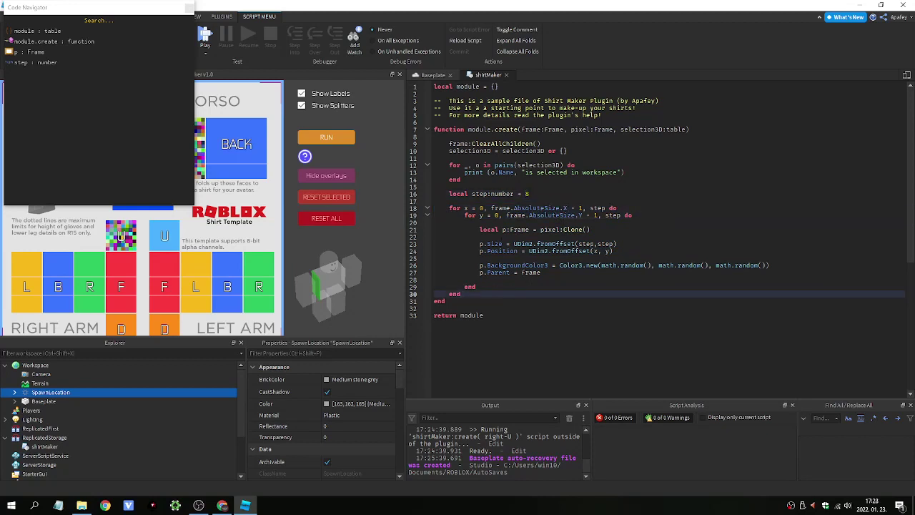
click(480, 222)
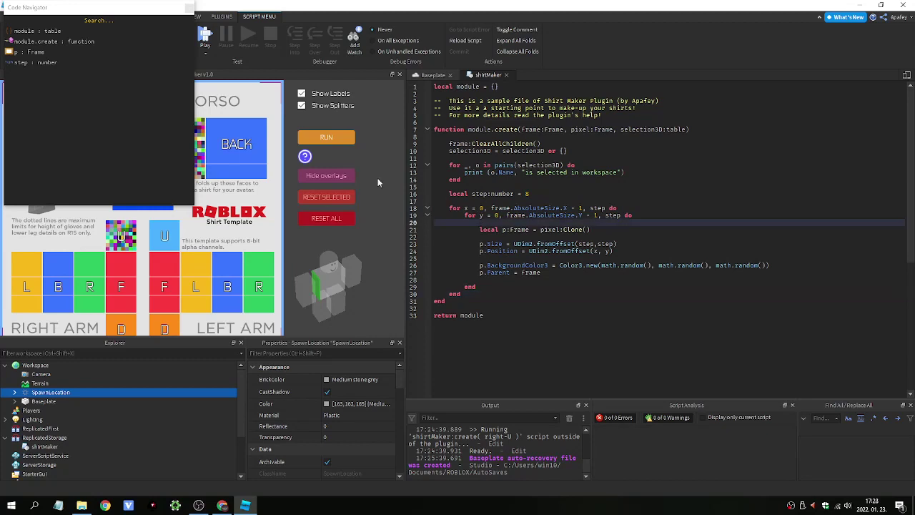
click(188, 8)
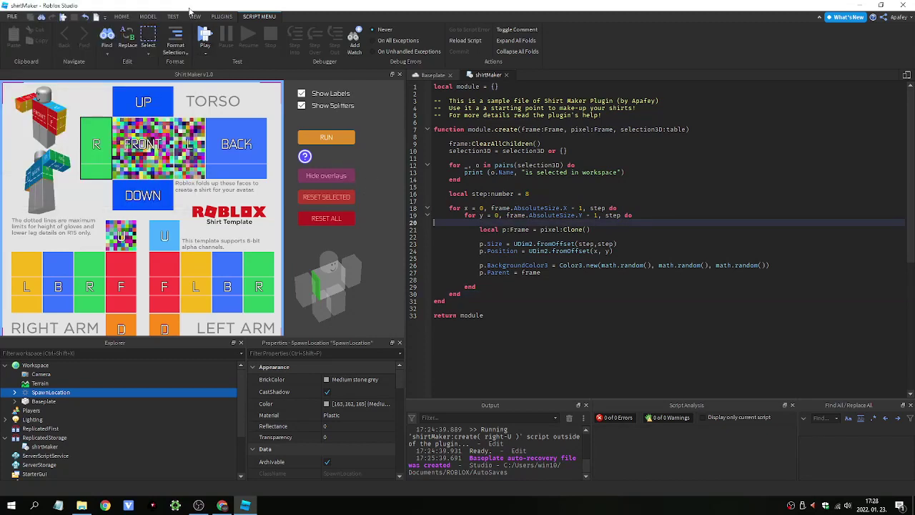
click(242, 148)
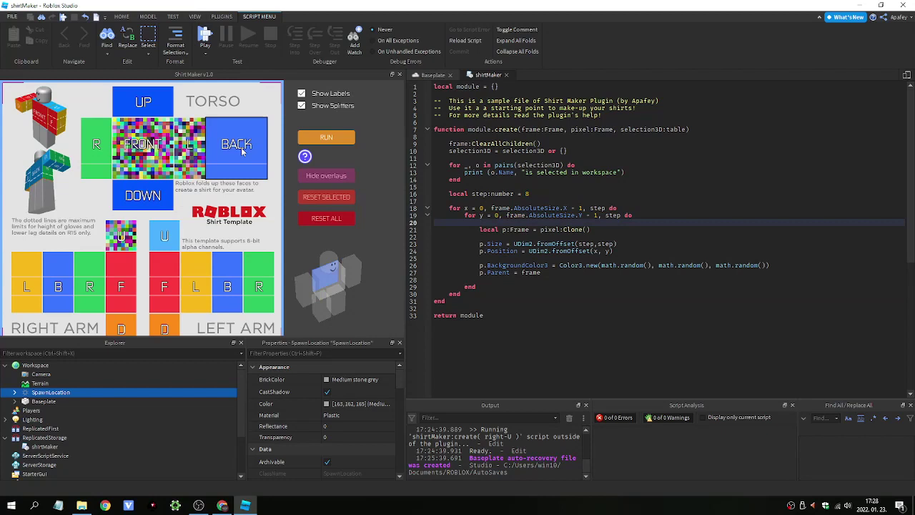
click(318, 139)
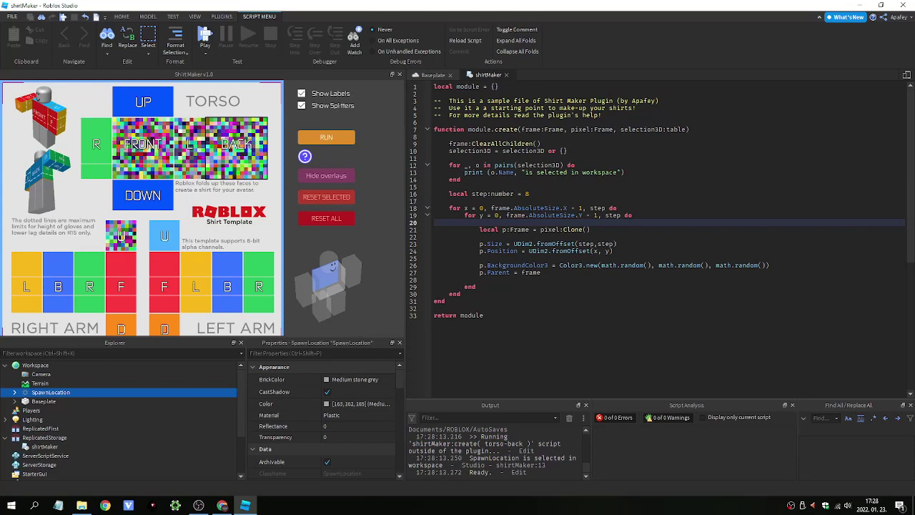
click(480, 265)
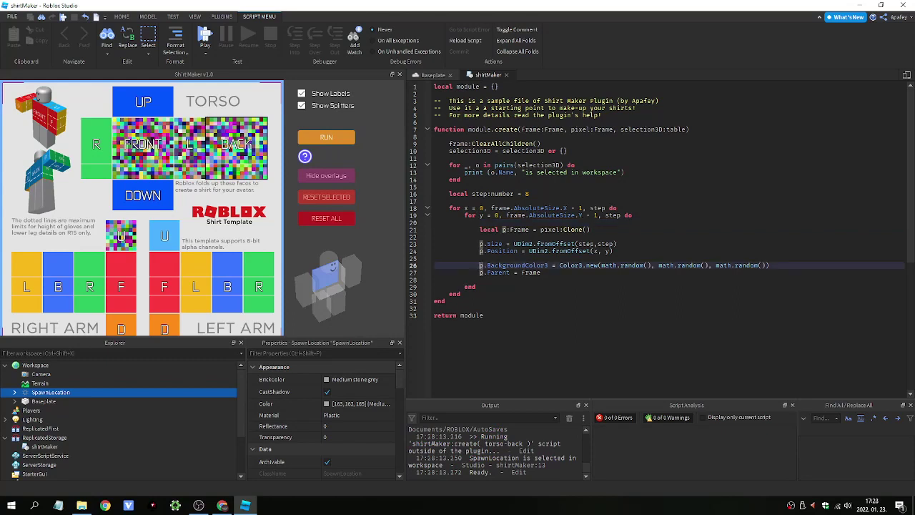
Step: Comment out the BackgroundColor3 line with -- and rerun so the face comes out solid purple
text(--)
click(434, 258)
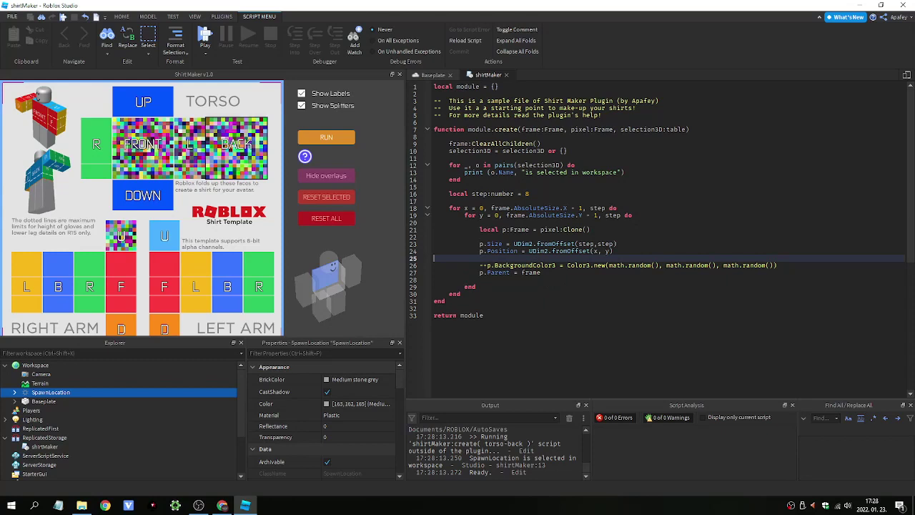
click(434, 265)
key(End)
key(Return)
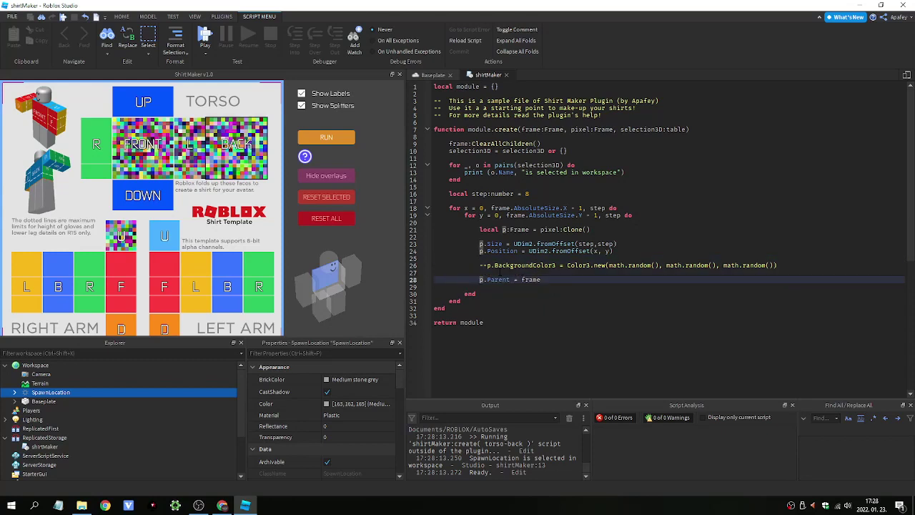
click(327, 138)
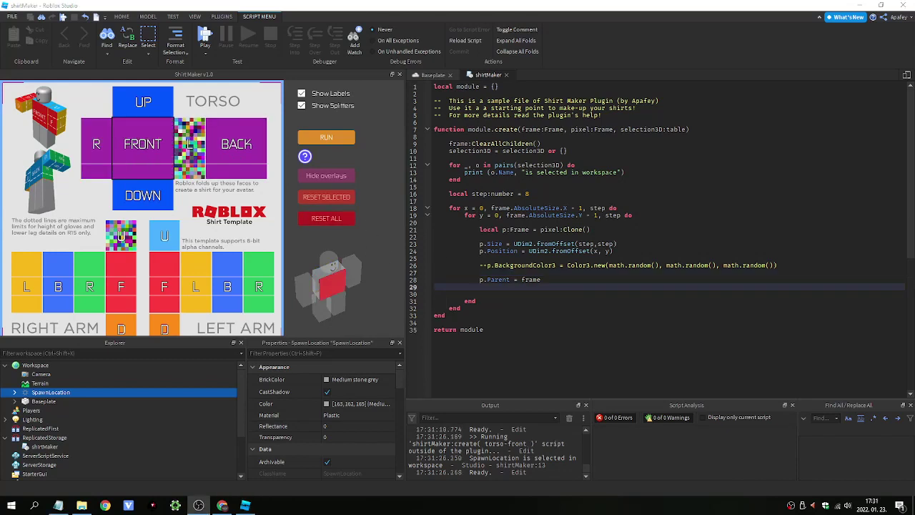
Step: Add a line creating local label = Instance.new("TextLabel") inside the loop
click(483, 285)
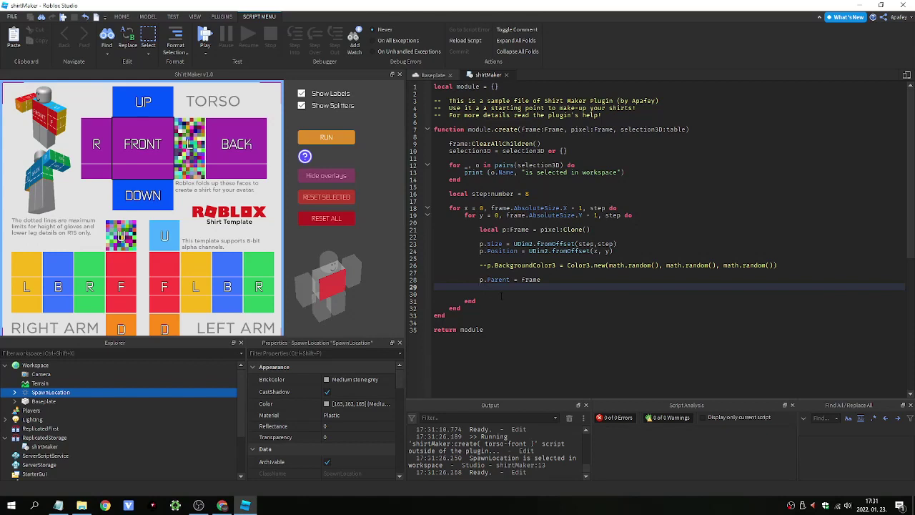
key(Return)
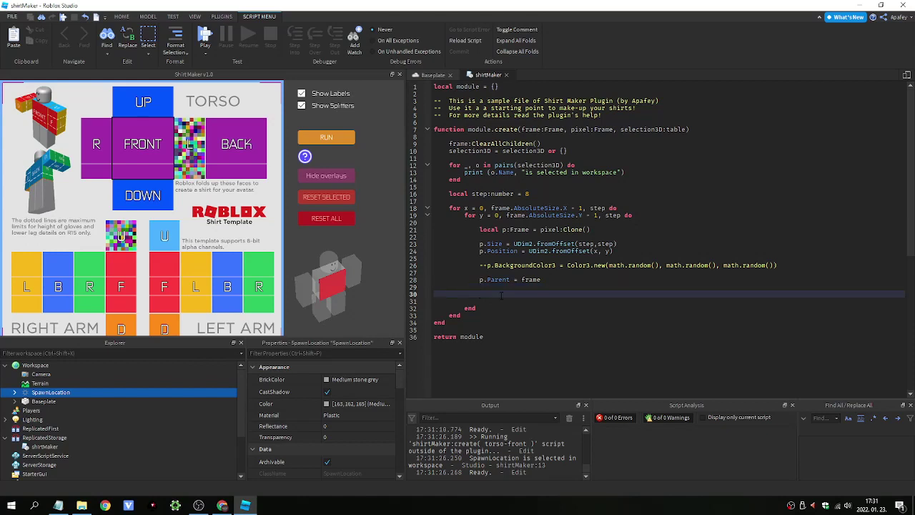
text(local lab)
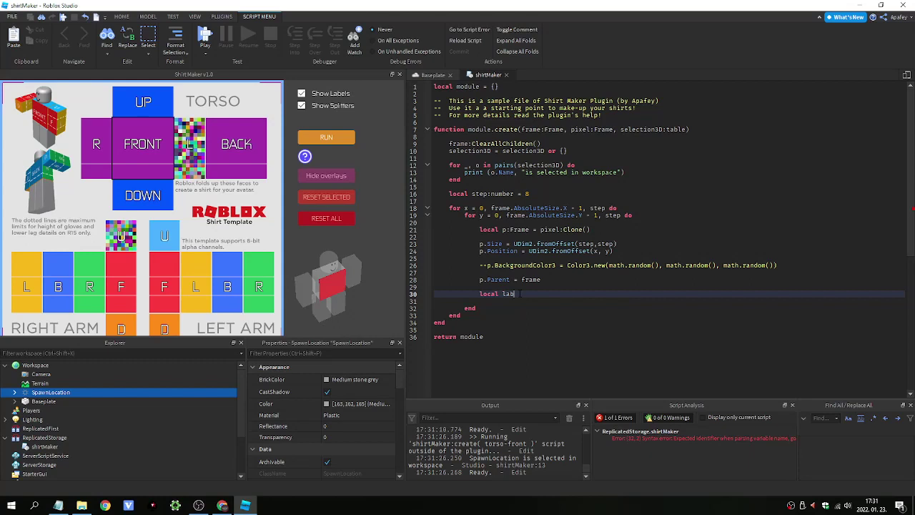
text(el = )
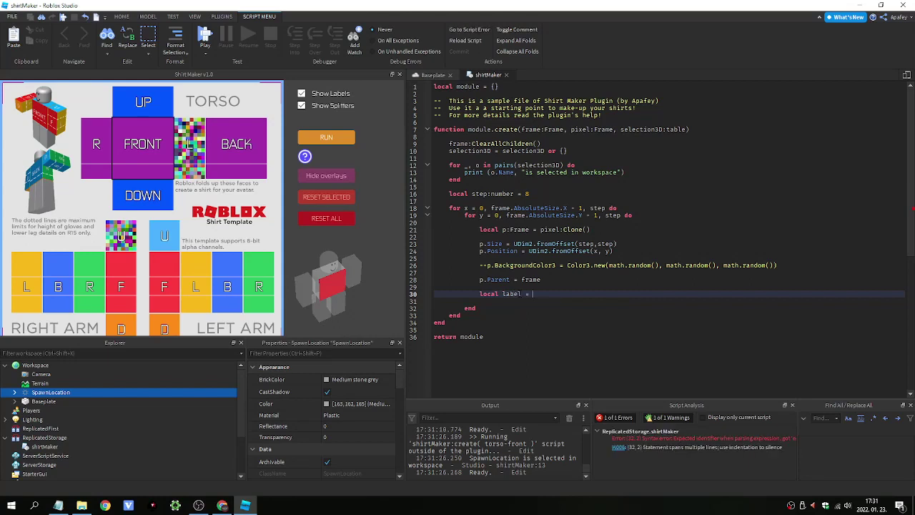
text(Instance.ne)
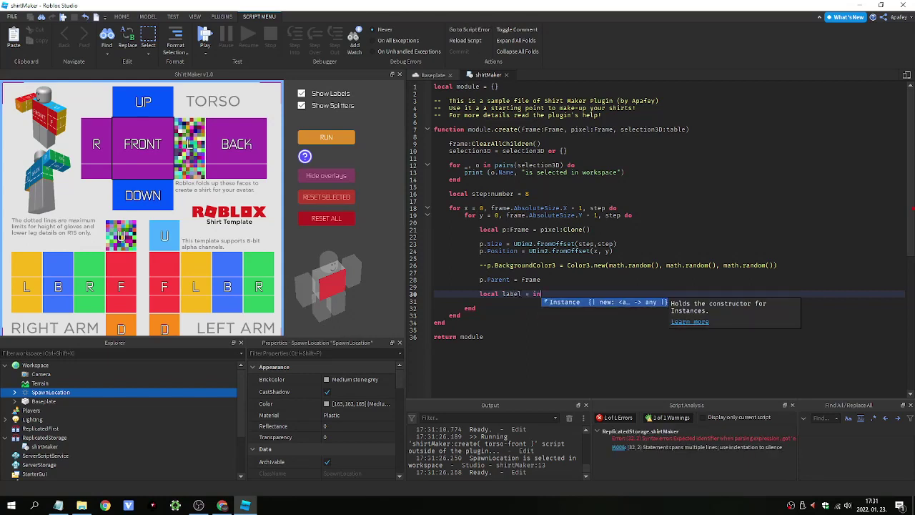
text(w("te)
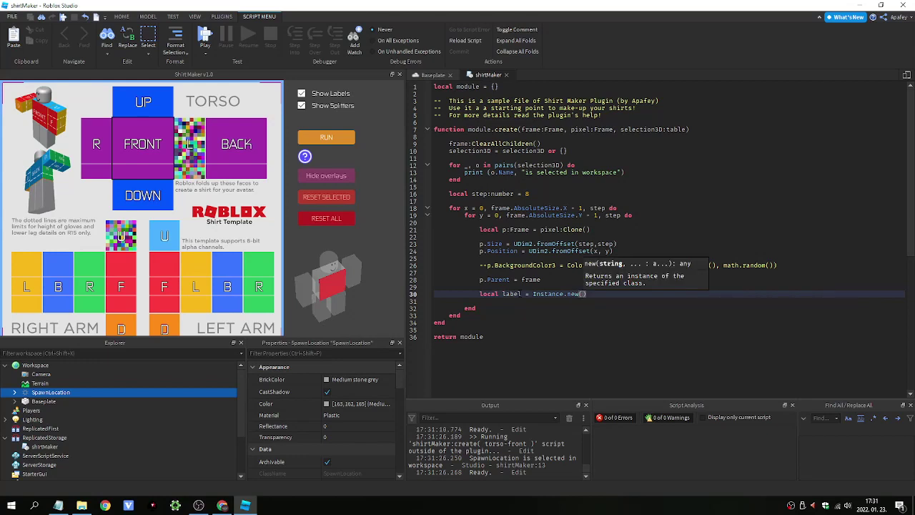
key(Tab)
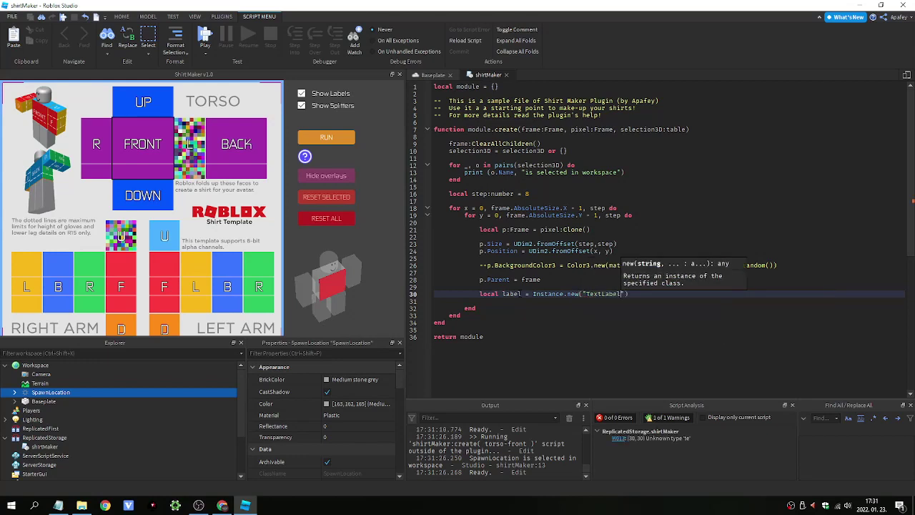
key(End)
Step: Set the label's Size to UDim2.fromOffset(100,30)
key(Return)
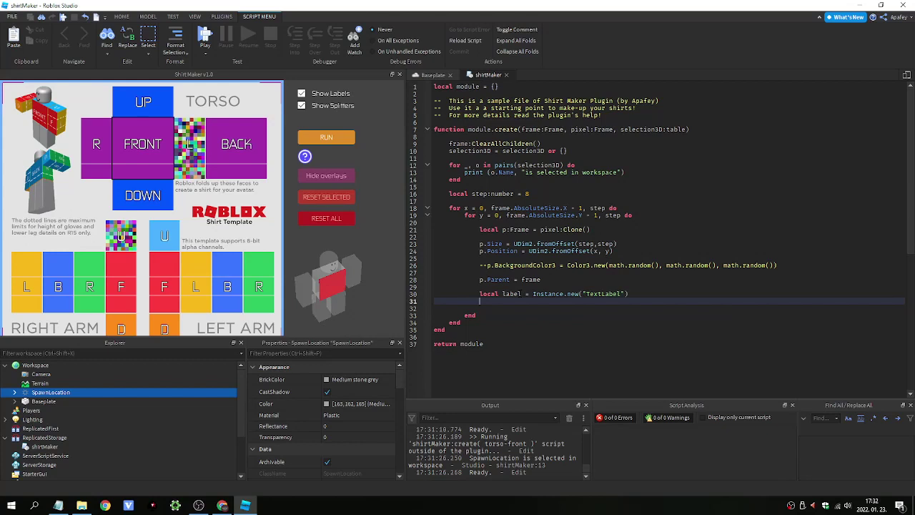
text(label.Size = )
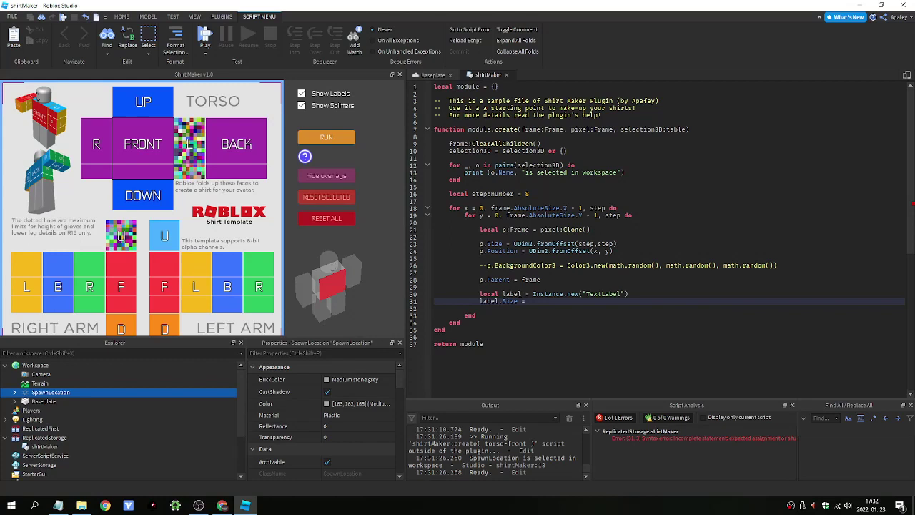
text(UDim2.)
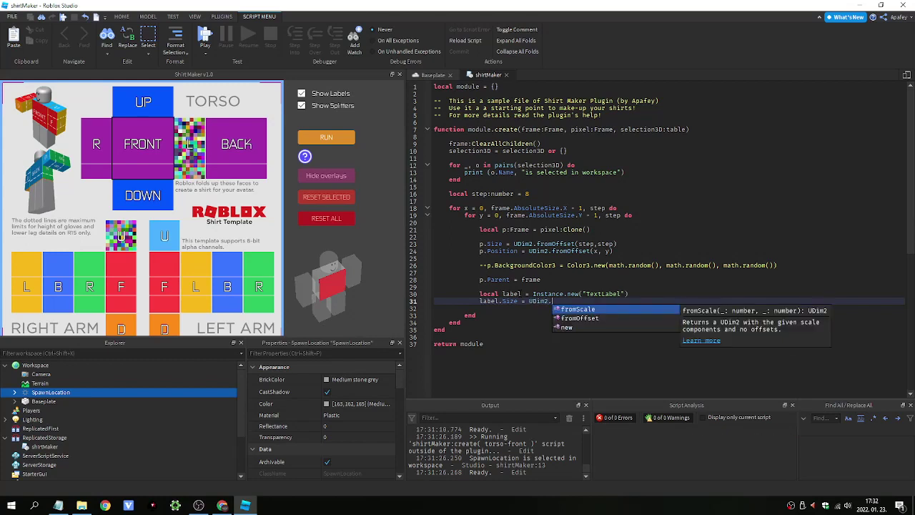
text(fr)
key(Down)
key(Tab)
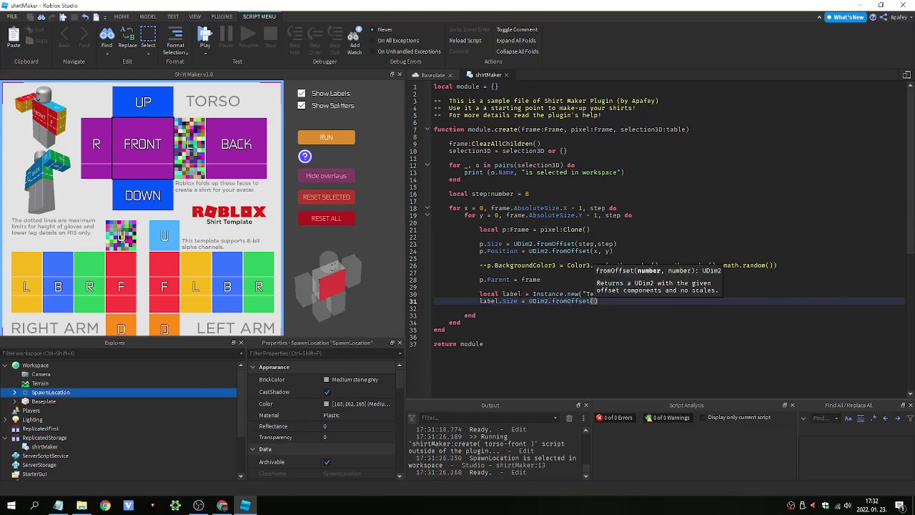
text(100,30)
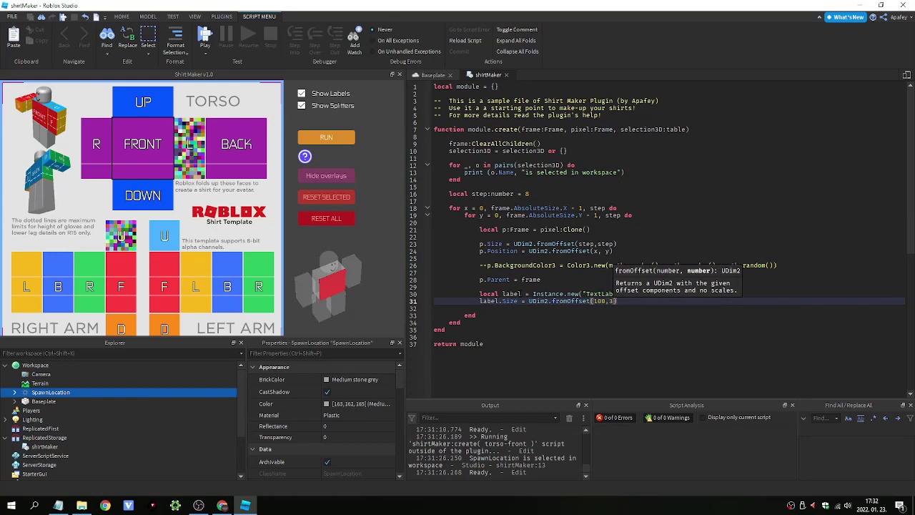
key(End)
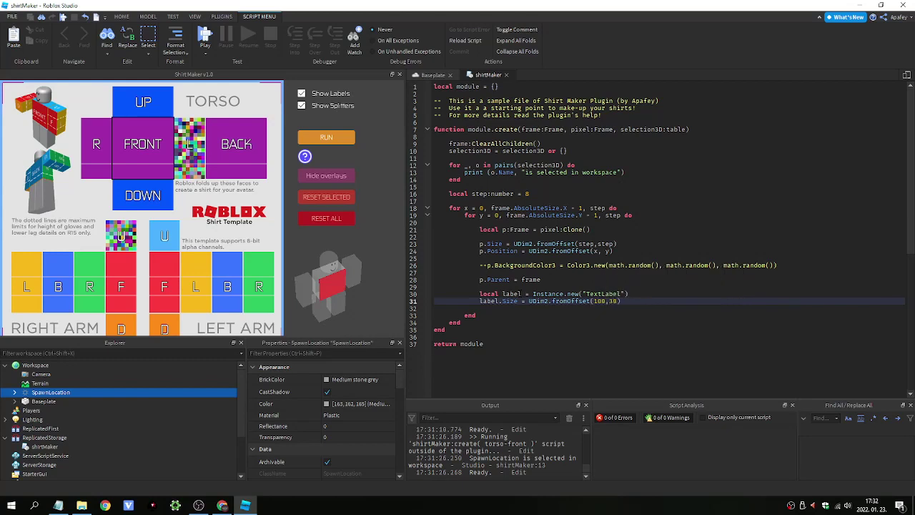
Step: Give the label ZIndex = 5 and set its Parent to frame
key(Return)
text(label.)
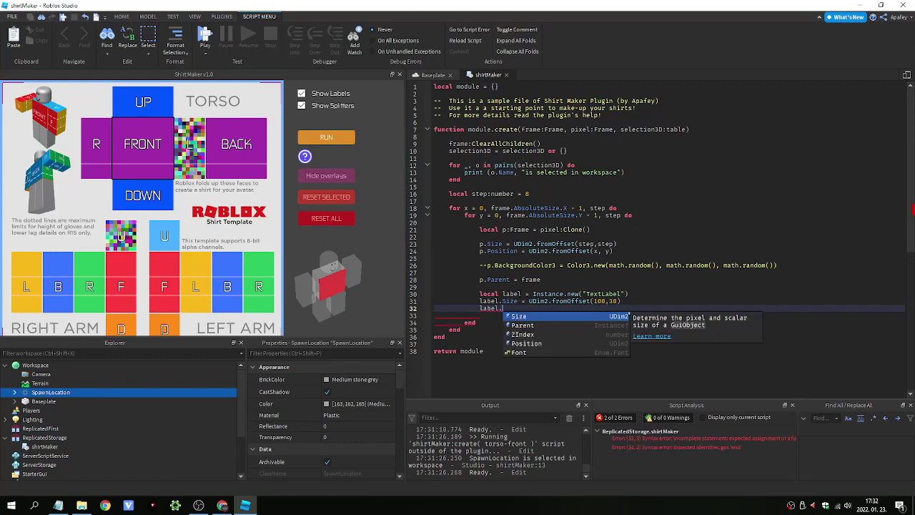
key(Down)
key(Down)
key(Tab)
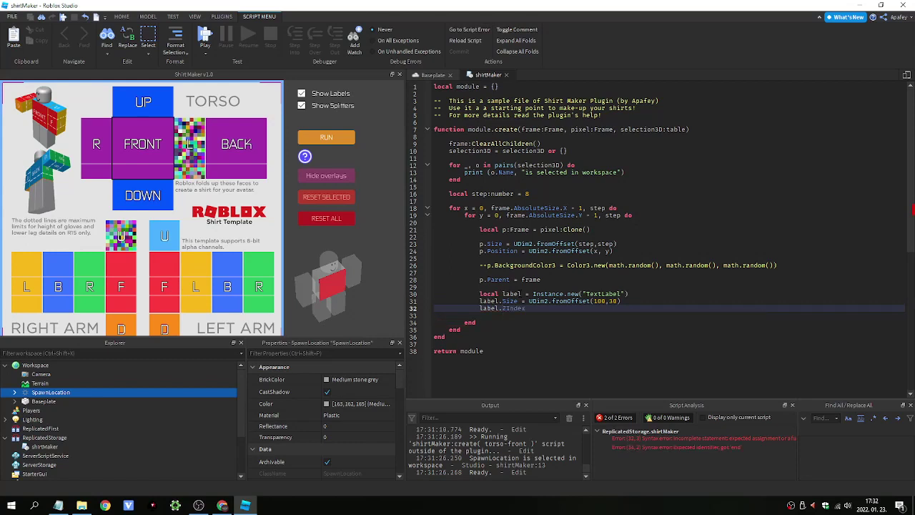
text(=)
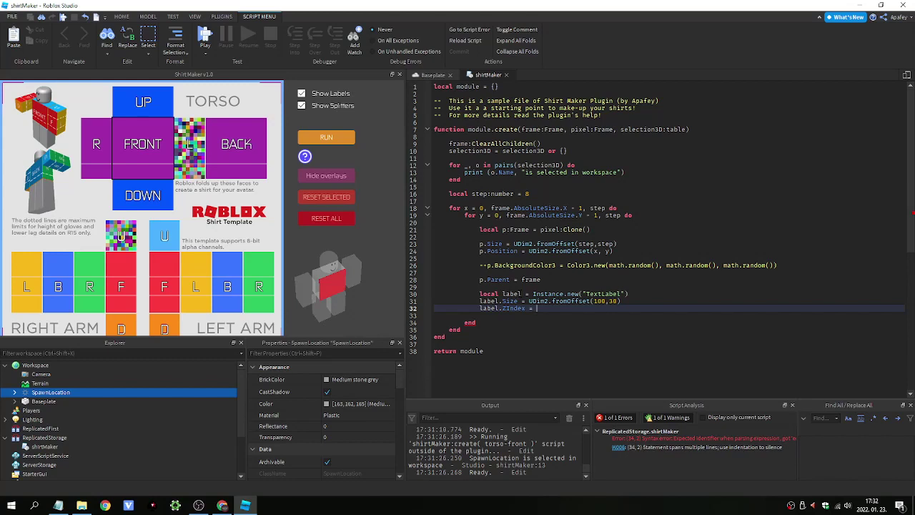
text(5)
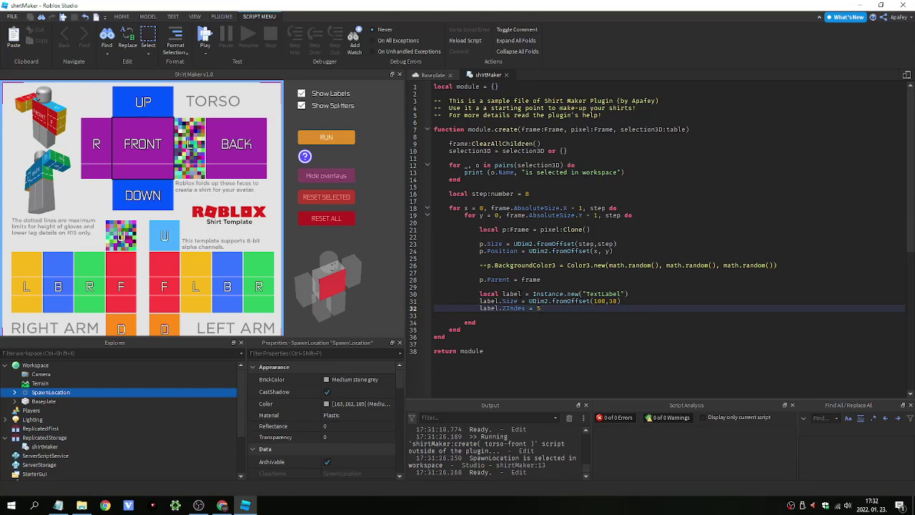
key(Return)
text(label.)
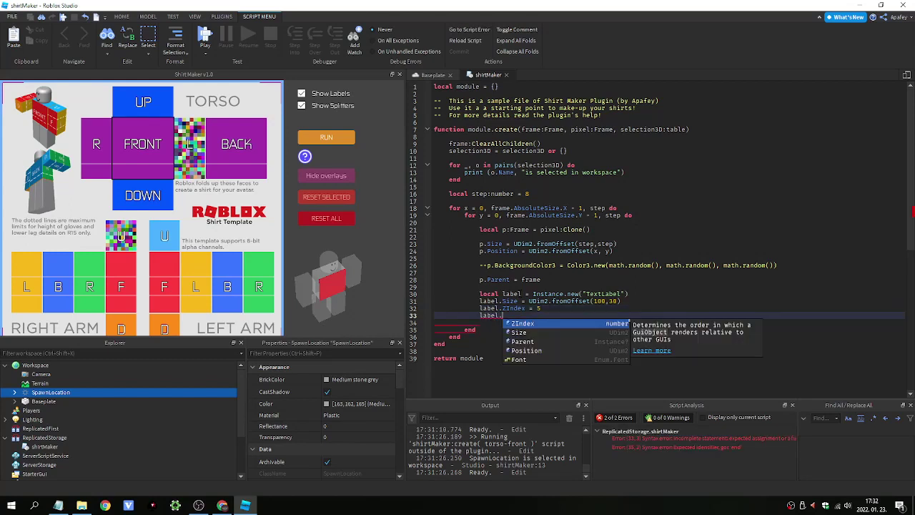
text(P)
key(Tab)
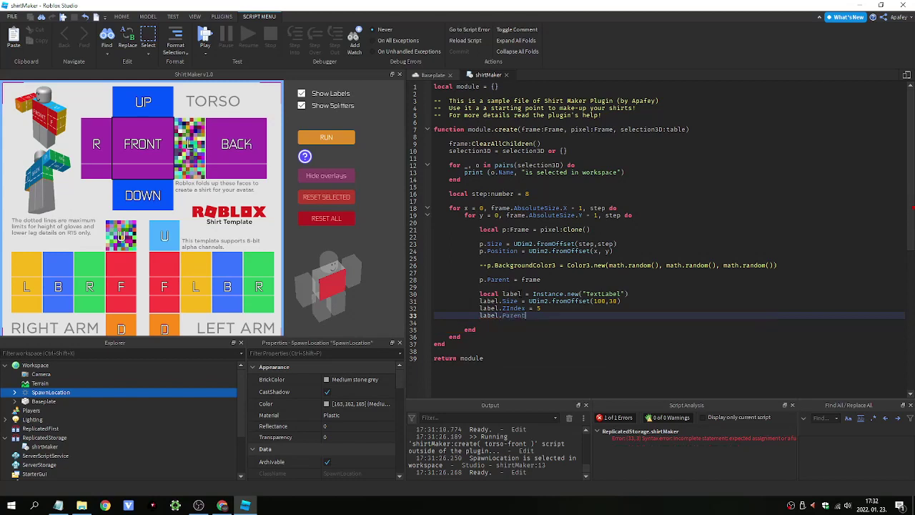
text(= frame)
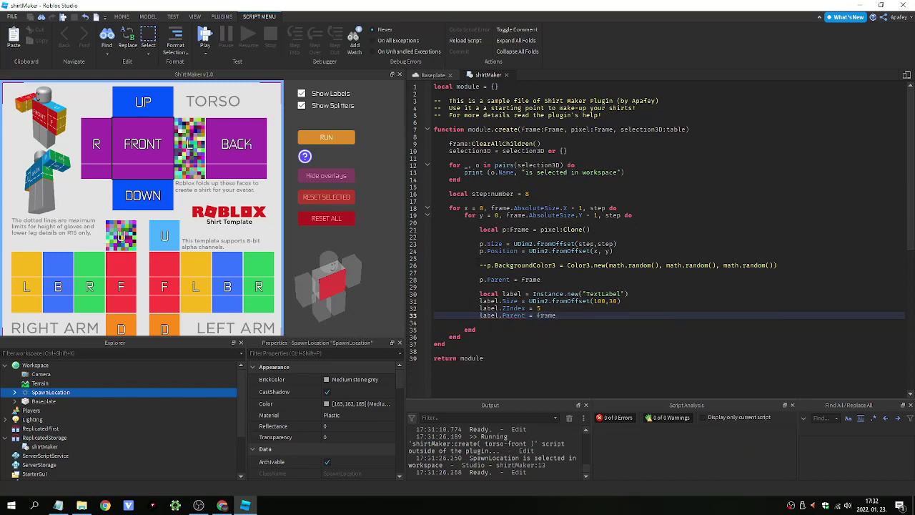
Step: Run Shirt Maker, reset the torso FRONT face and rerun to place the grey Label box on it
click(327, 137)
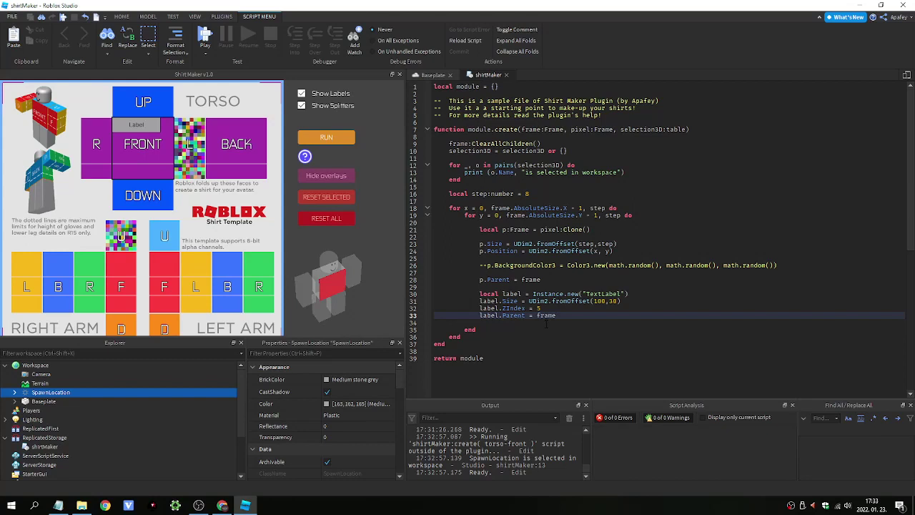
click(321, 204)
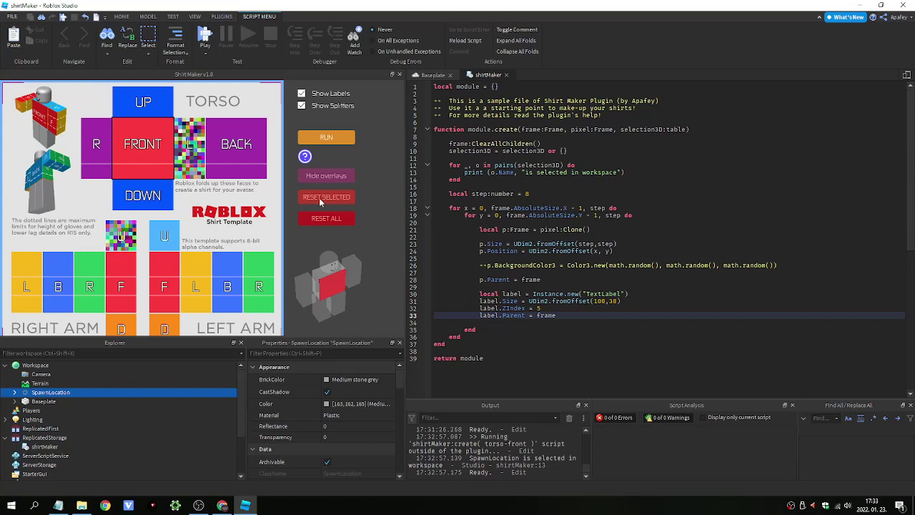
click(326, 137)
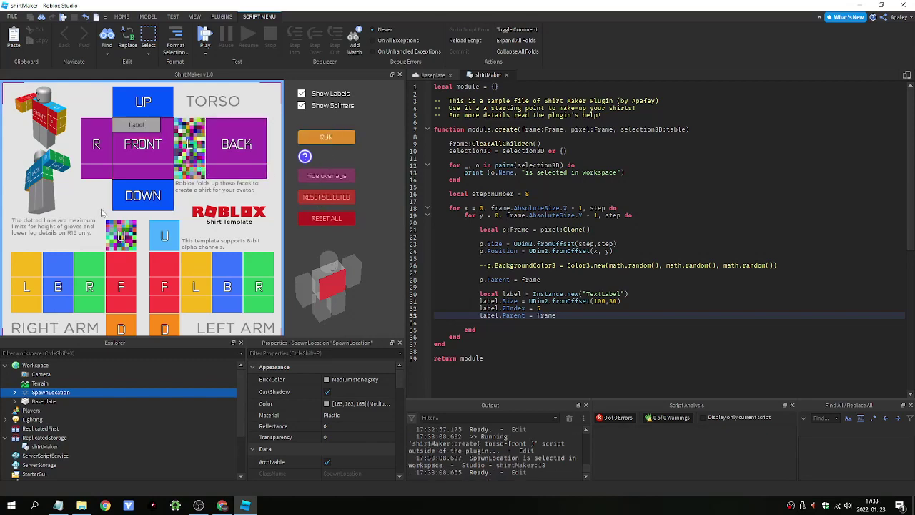
click(122, 203)
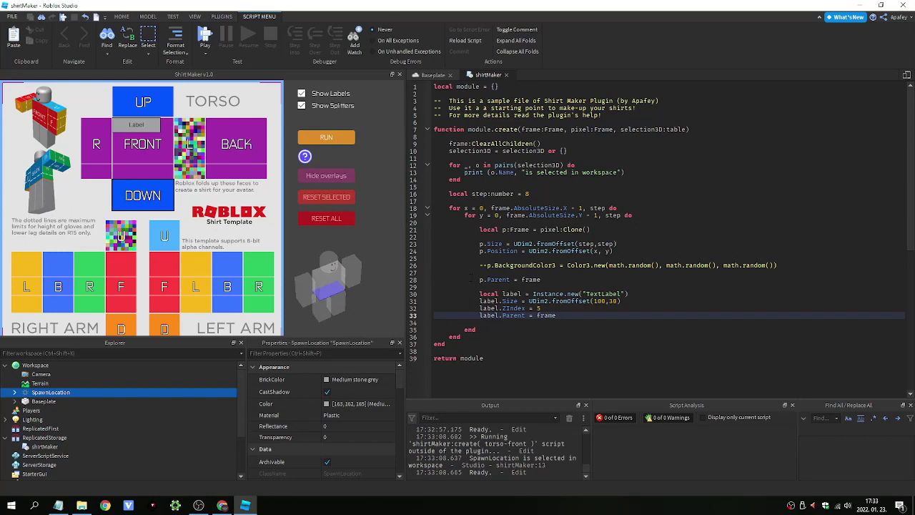
double_click(482, 266)
Step: Uncomment the random BackgroundColor3 line in the shirtMaker script
key(BackSpace)
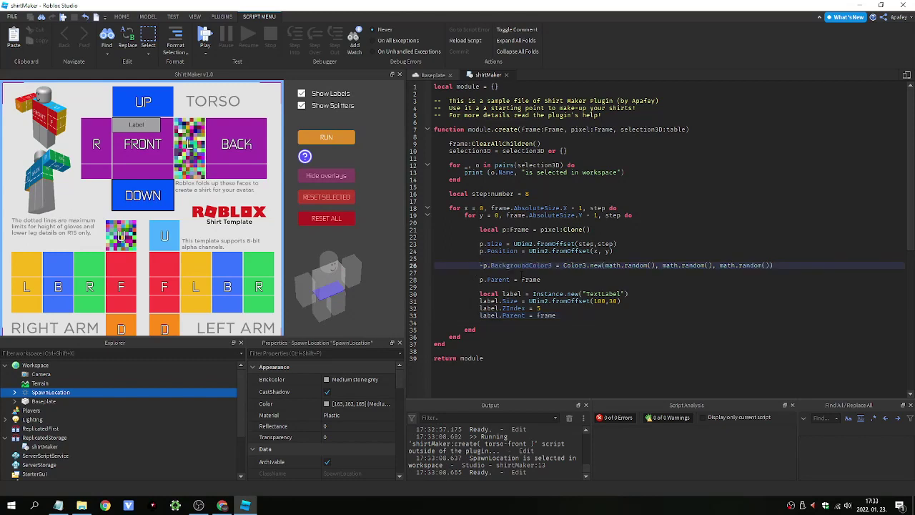
click(457, 200)
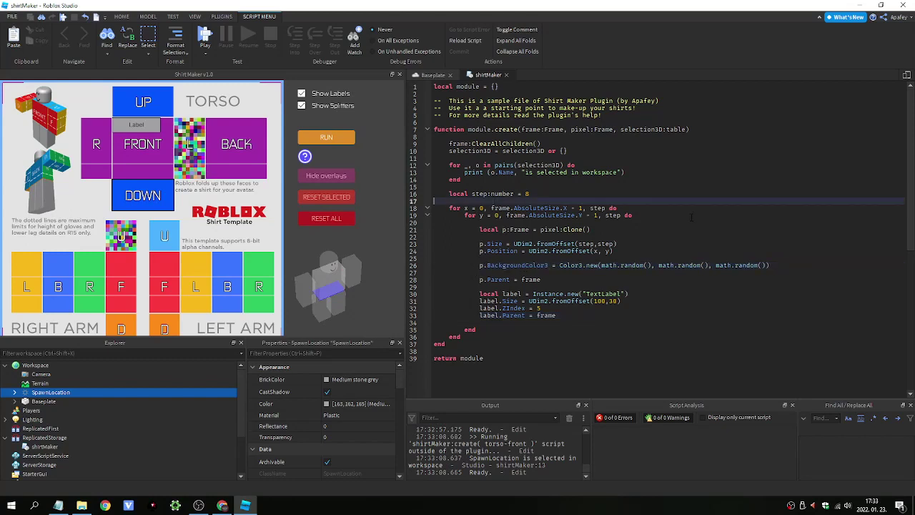
key(Up)
key(Up)
key(Up)
key(Up)
key(Up)
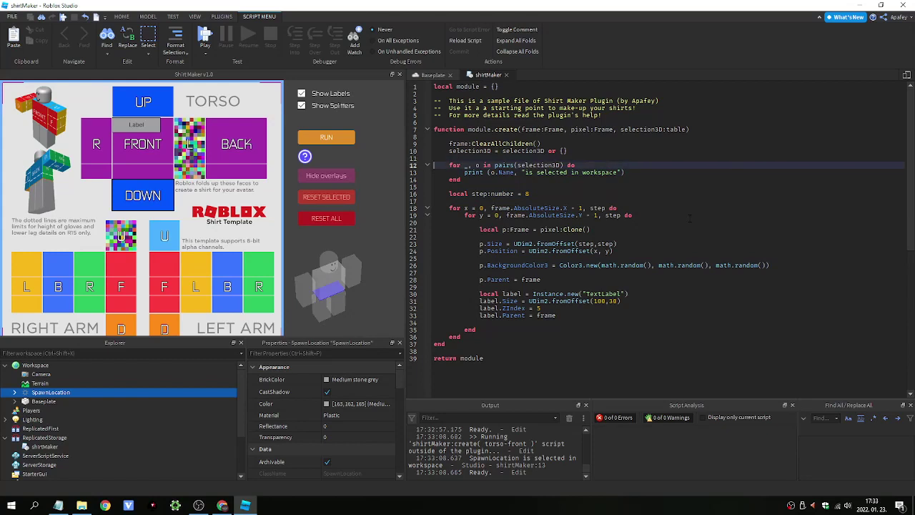
key(Down)
key(Down)
key(Down)
key(Down)
click(543, 137)
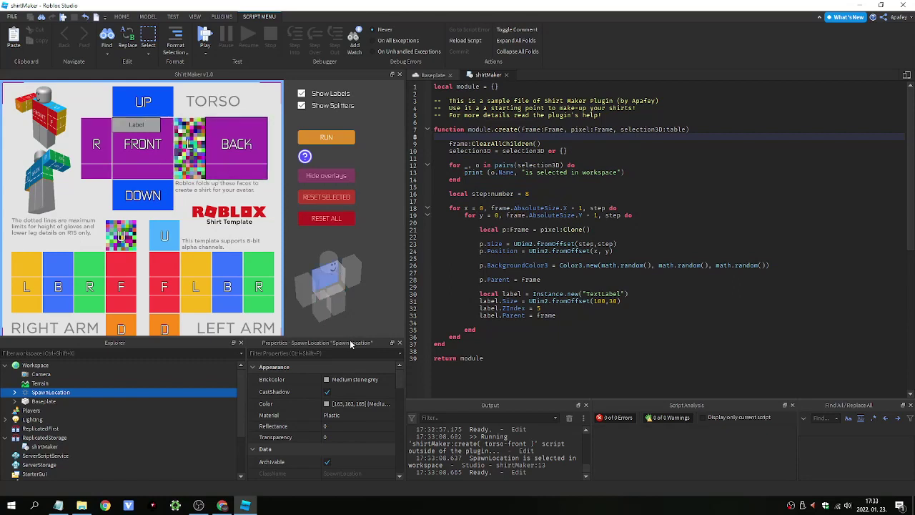
Step: Close Properties and Explorer, target the torso right face, and select the label code on lines 29–33
click(400, 343)
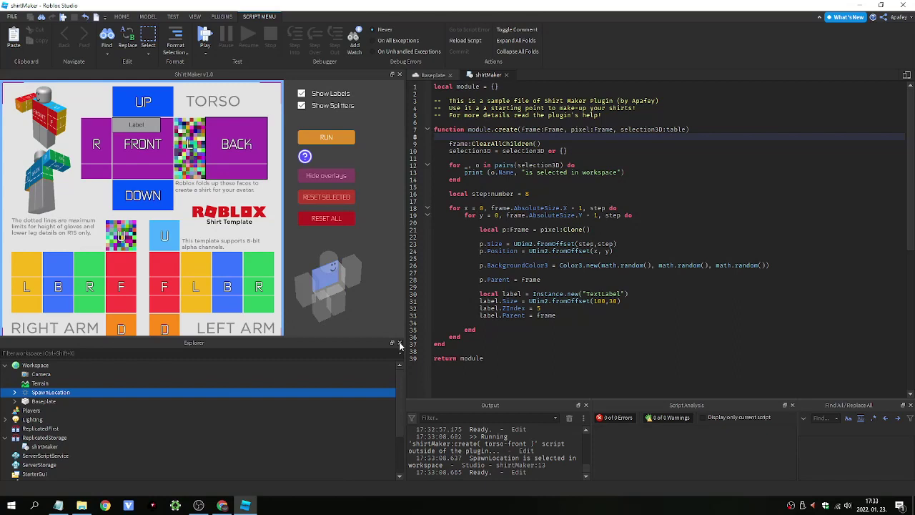
click(398, 342)
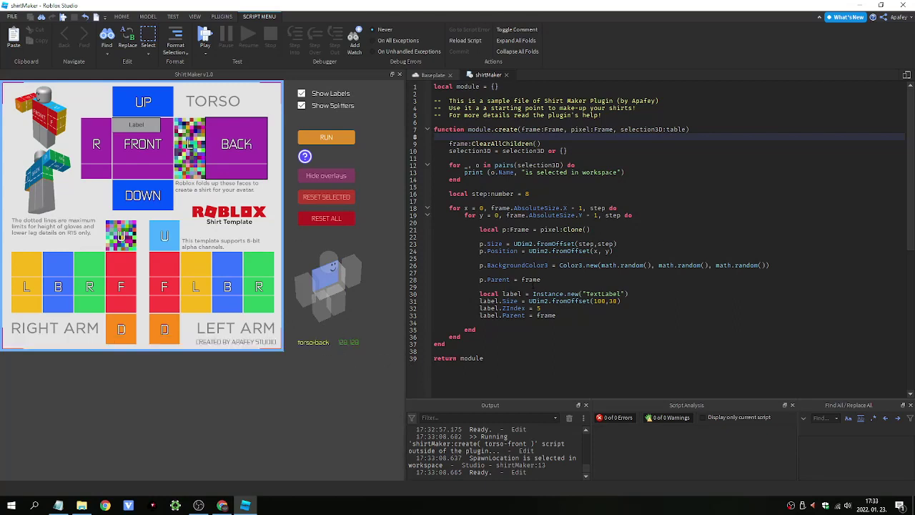
click(504, 236)
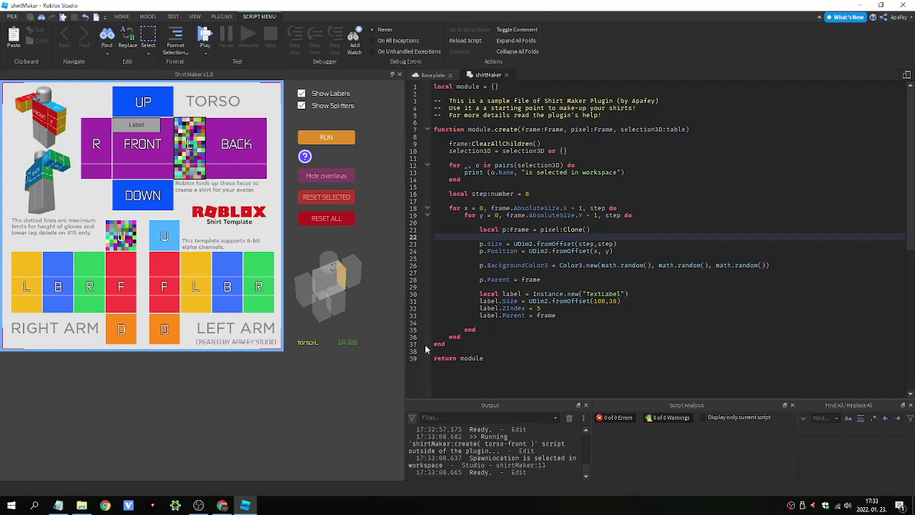
click(195, 270)
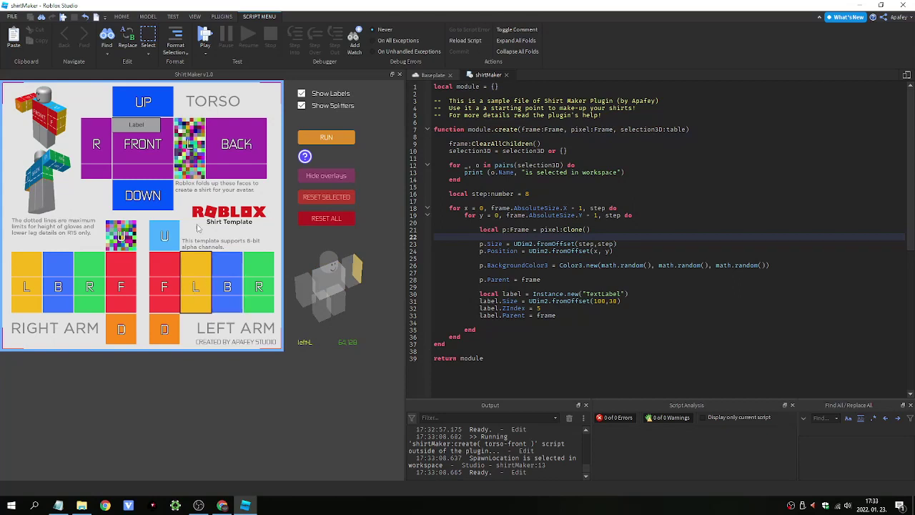
click(98, 155)
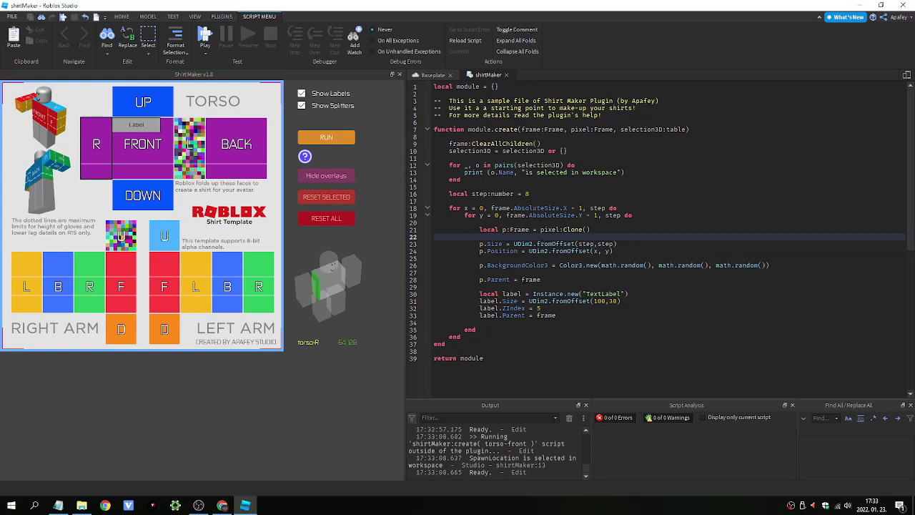
drag(525, 285, 595, 316)
Step: Delete the label code and empty line 25, then fill the torso right face with random pixels
key(BackSpace)
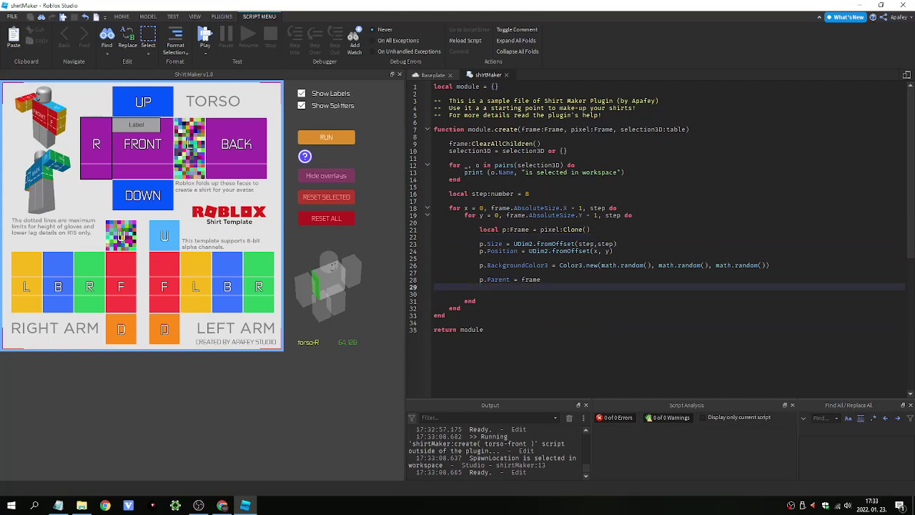
click(500, 258)
key(BackSpace)
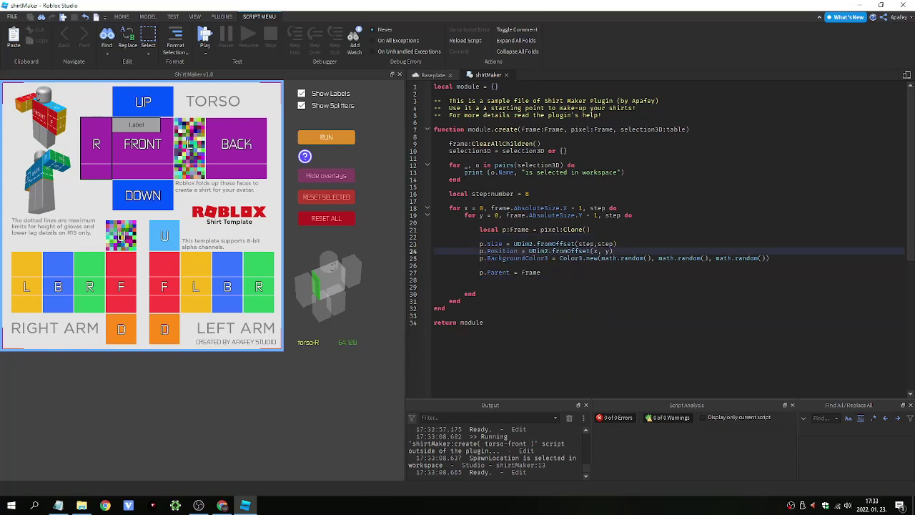
click(326, 139)
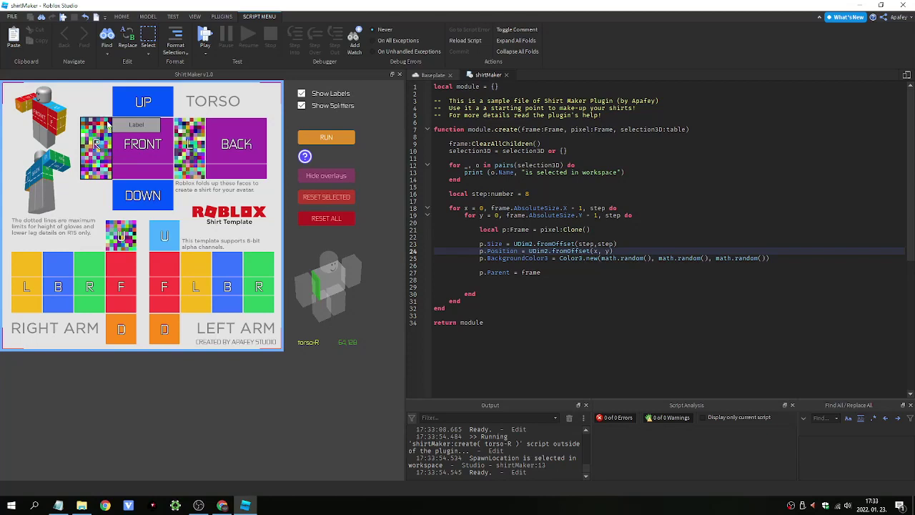
Step: Inspect the x/y loop headers stepping across frame.AbsoluteSize on lines 18–19
click(552, 207)
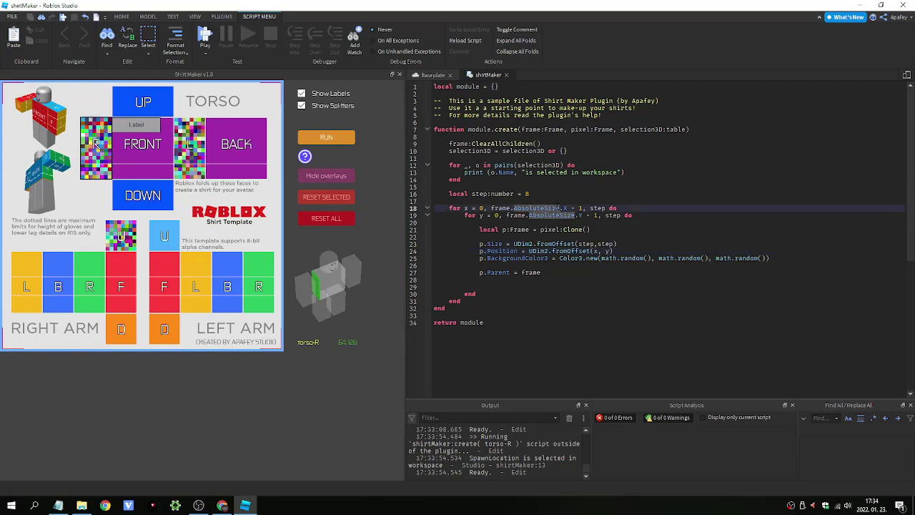
double_click(558, 208)
drag(449, 207, 658, 213)
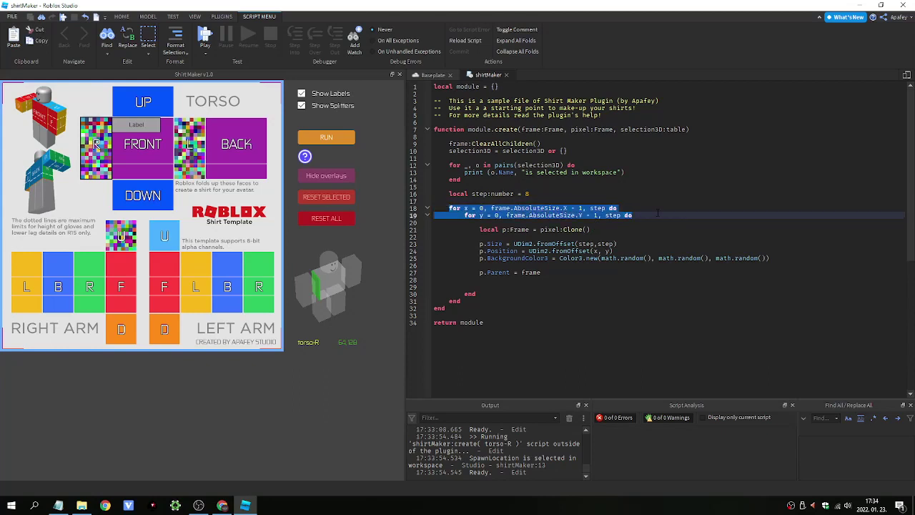
click(436, 201)
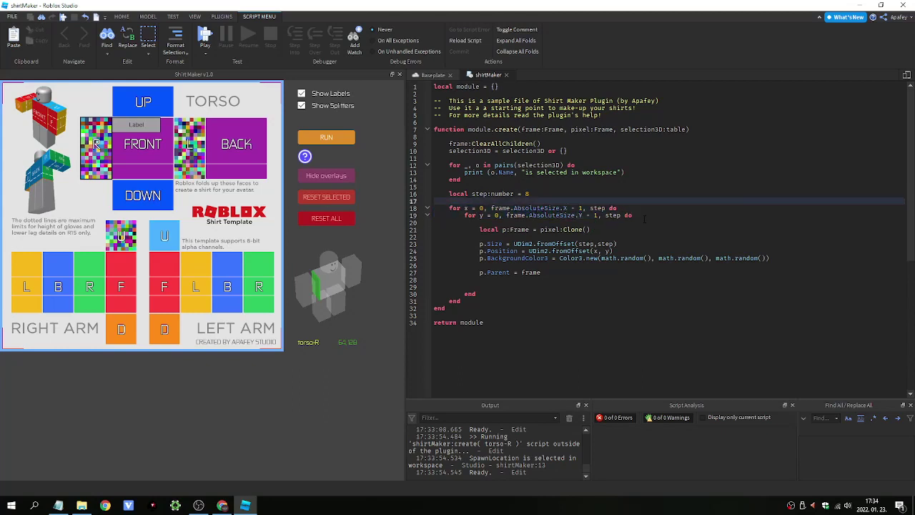
Step: Add frame.Size = UDim2.fromOffset(64*6*3*2,128) above the pixel loops and test-run it
key(Return)
key(Return)
text(f)
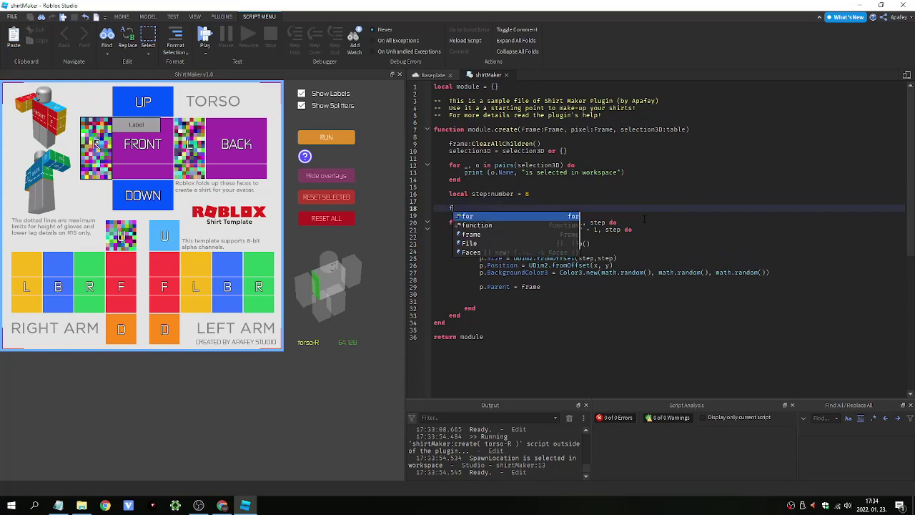
text(rame.Size )
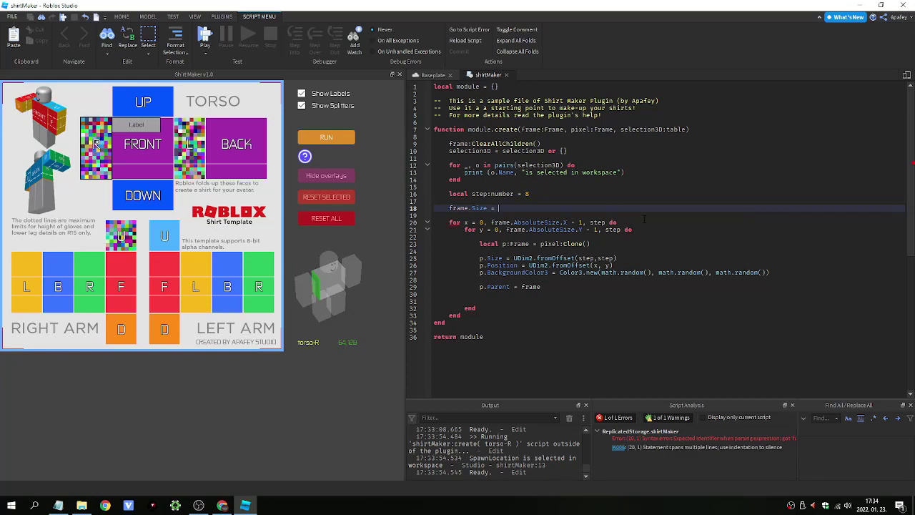
text(= UDim2)
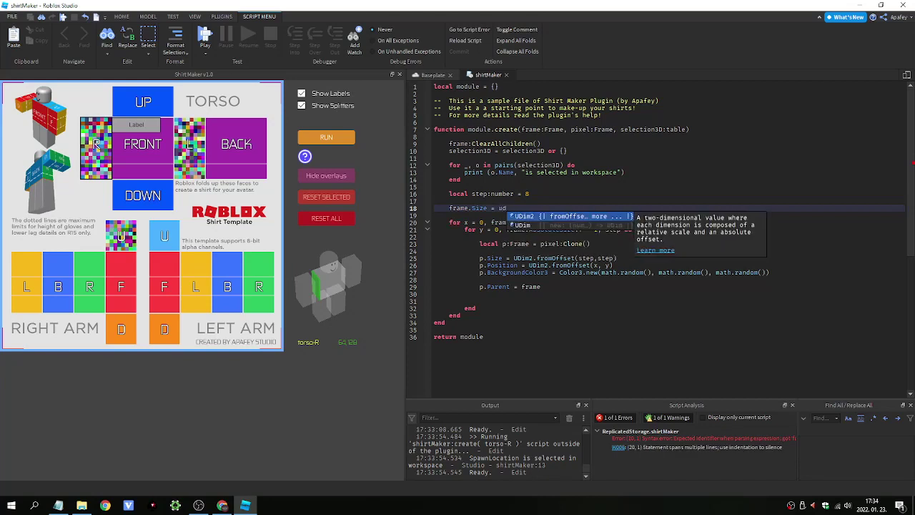
text(.fromOffset()
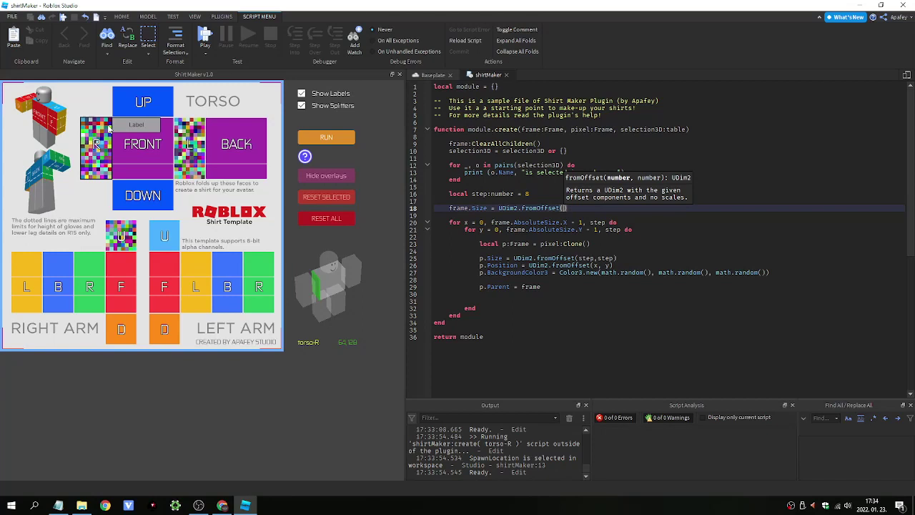
text(6**)
text(4*)
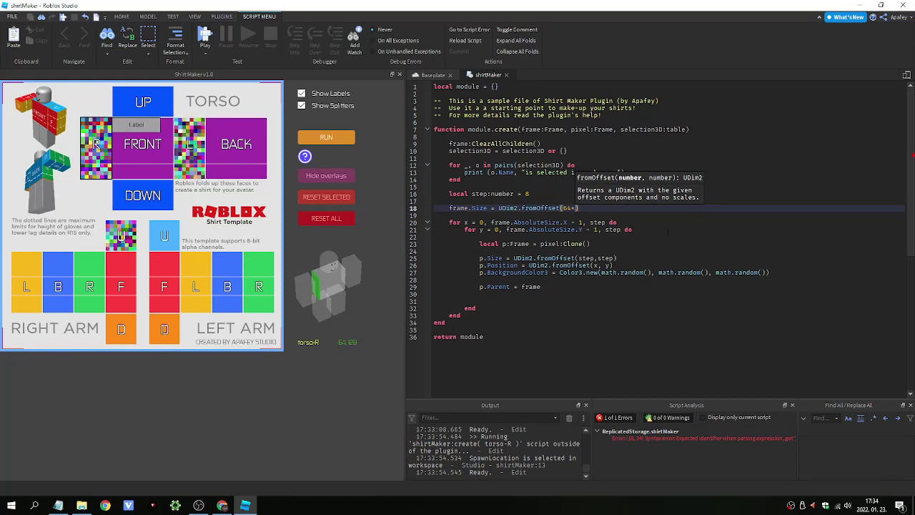
text(6+)
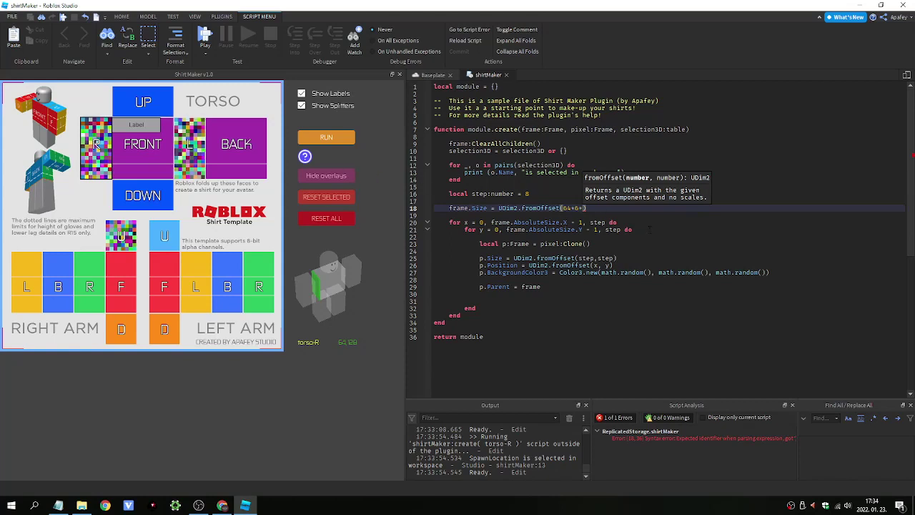
text(3*)
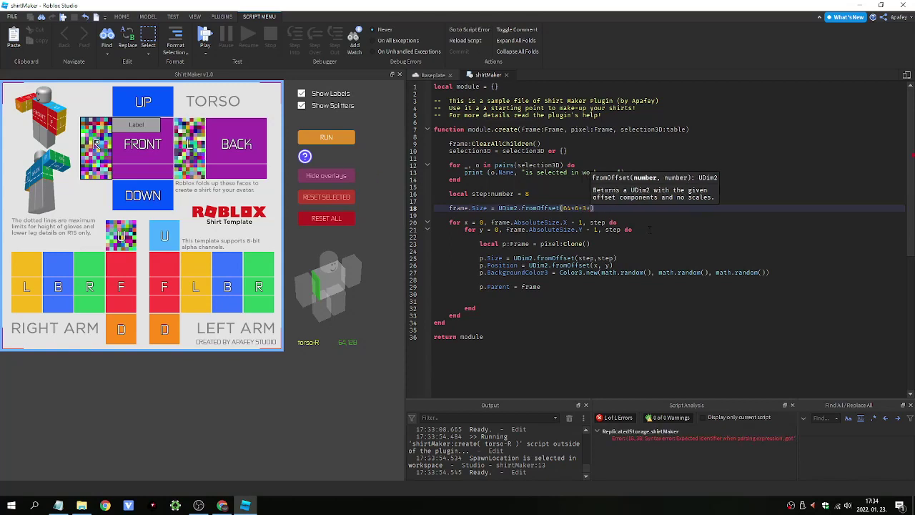
text(2)
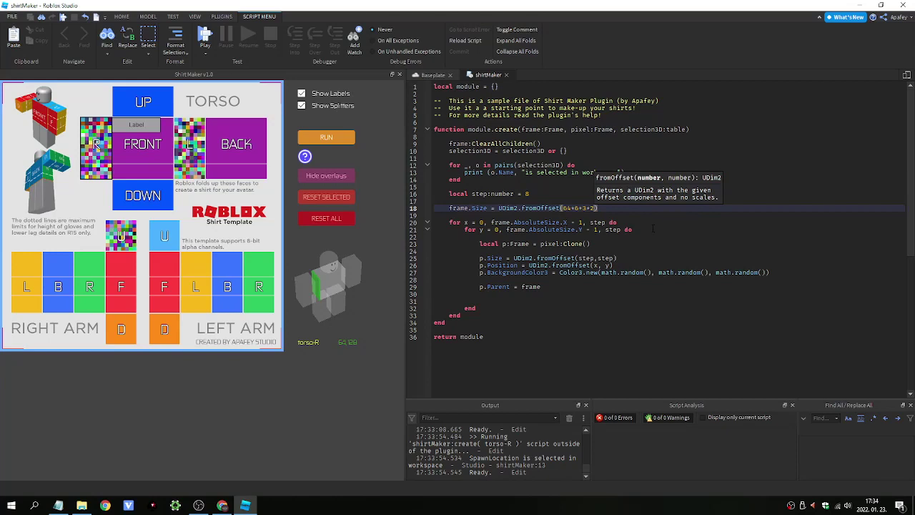
click(473, 215)
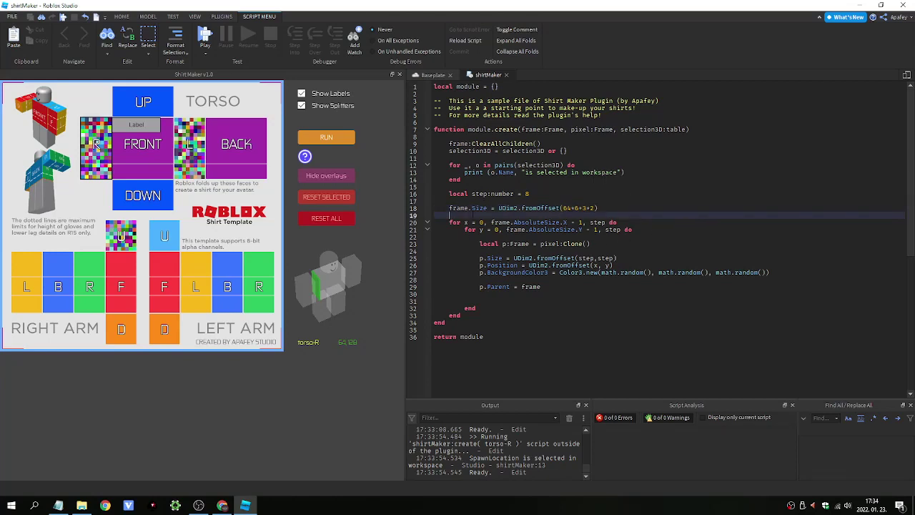
click(320, 138)
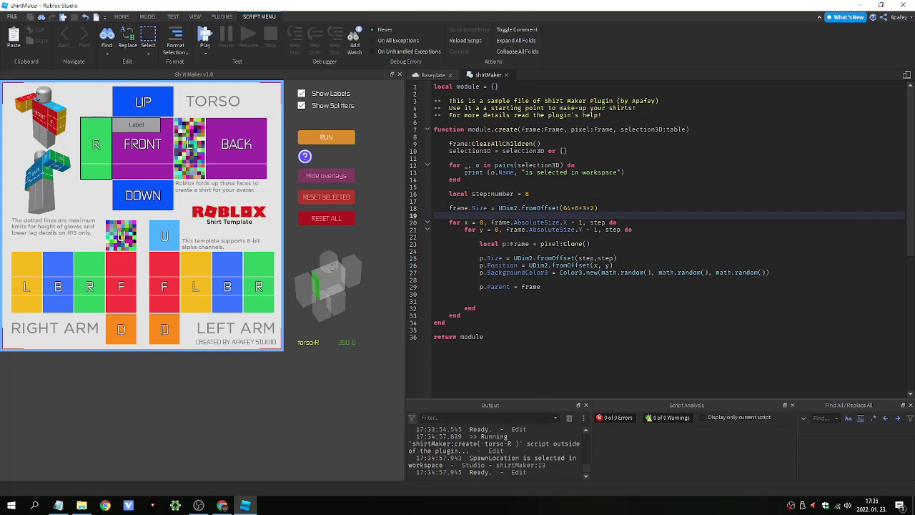
click(676, 207)
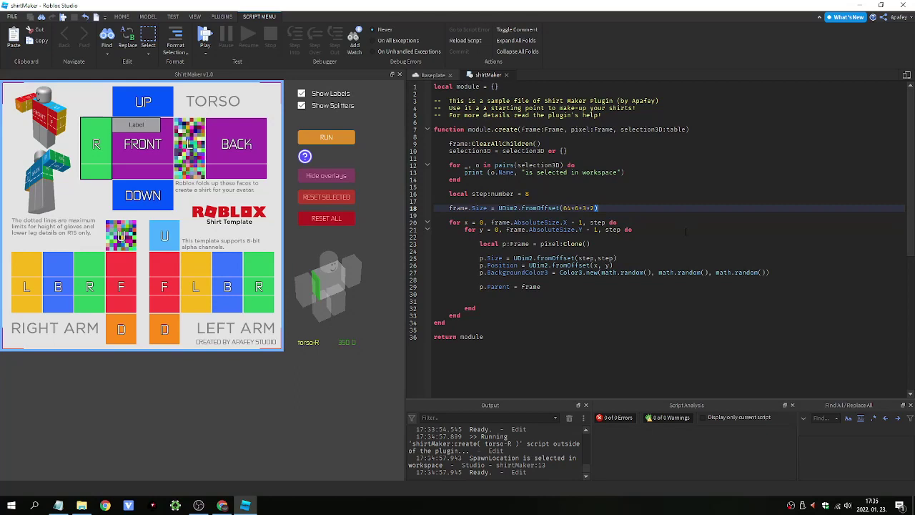
key(Left)
text(,)
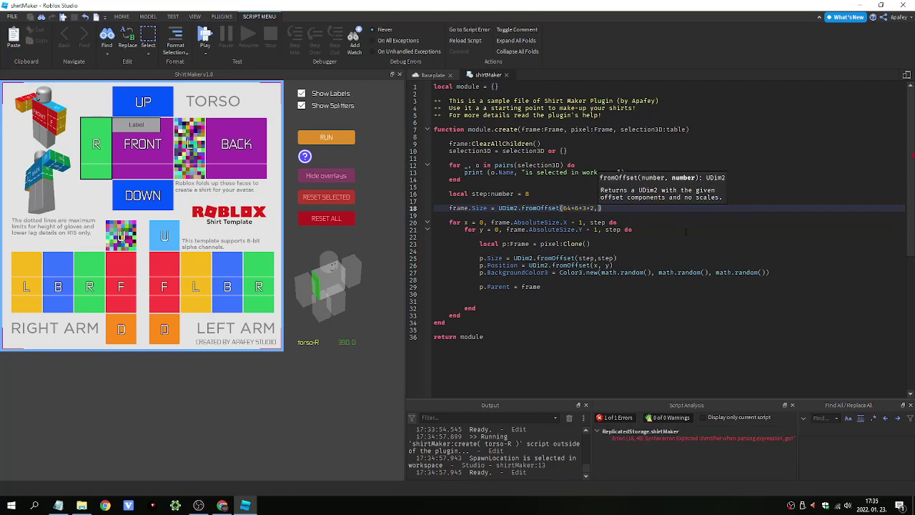
text(128)
key(Down)
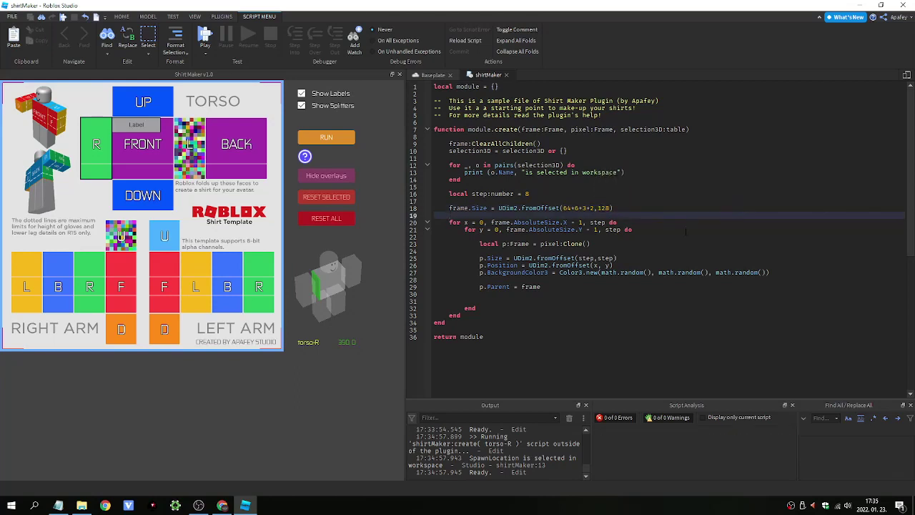
Step: Rerun the script to fill the torso strip, then toggle Hide overlays off and on to compare
click(323, 138)
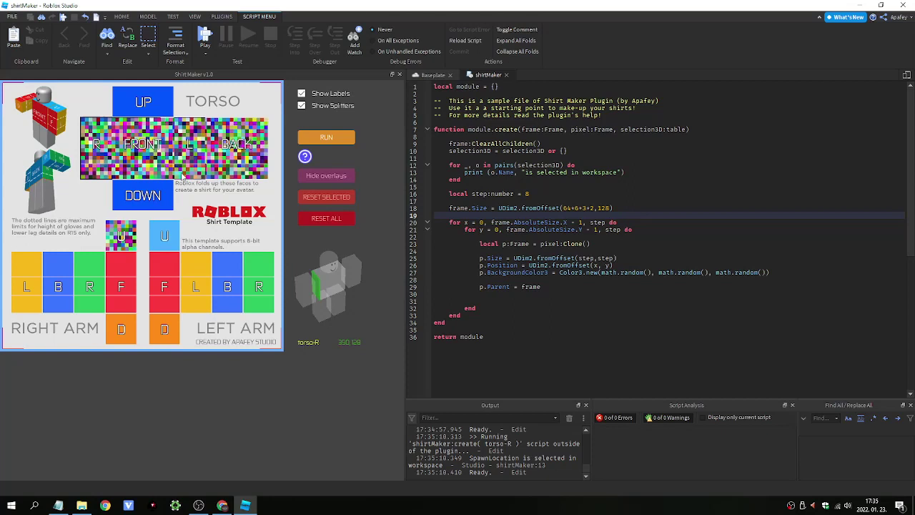
click(330, 176)
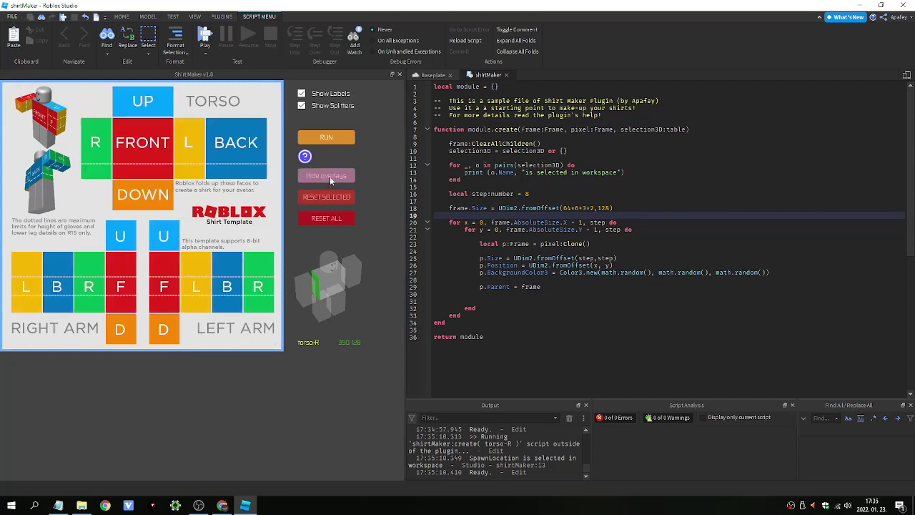
click(330, 176)
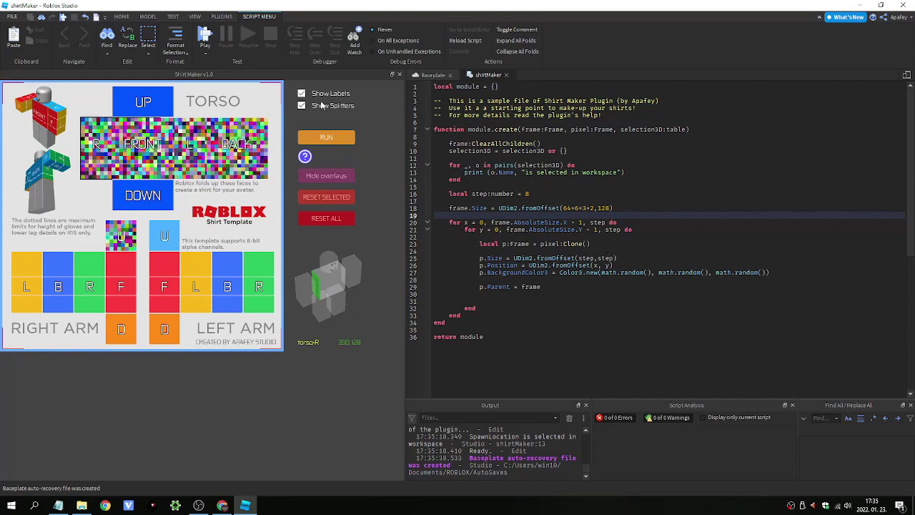
Step: Turn off Show Labels and Show Splitters in the Shirt Maker panel
click(301, 94)
click(301, 107)
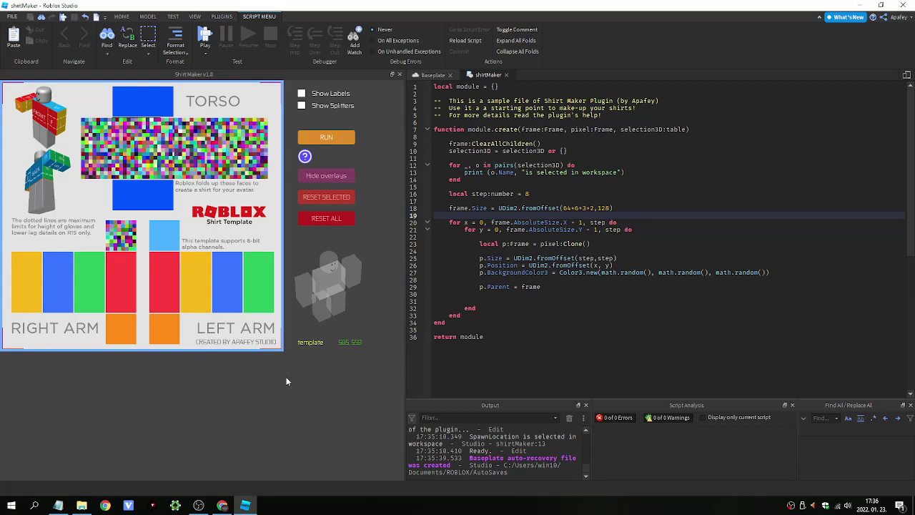
Step: Snip a rectangle over the Shirt Maker template with Win+Shift+S
key(super+shift+s)
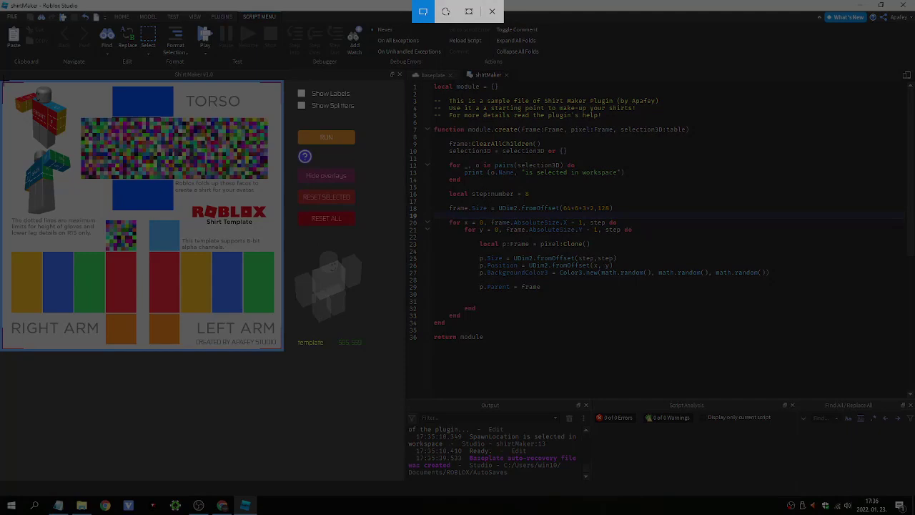
drag(2, 79, 281, 349)
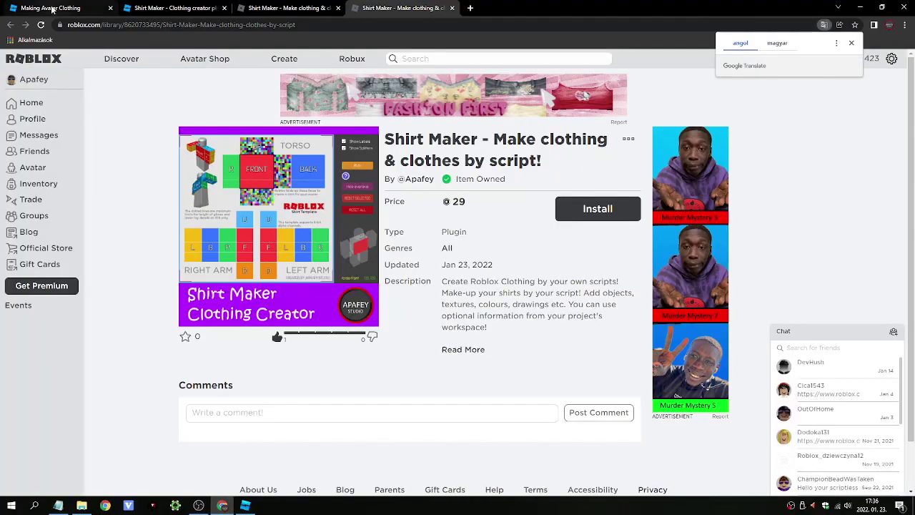
Step: Scroll back to the top of the Making Avatar Clothing article, then show the desktop
click(51, 9)
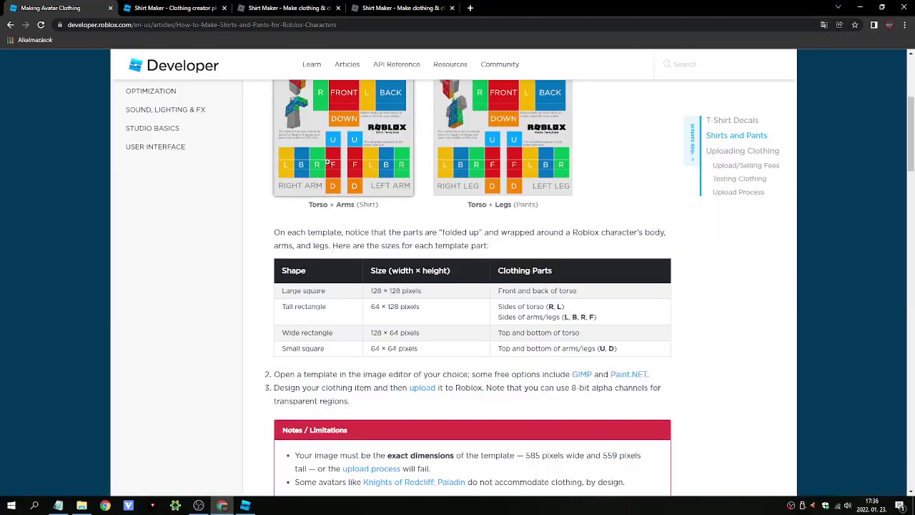
scroll(328, 162, up, 3)
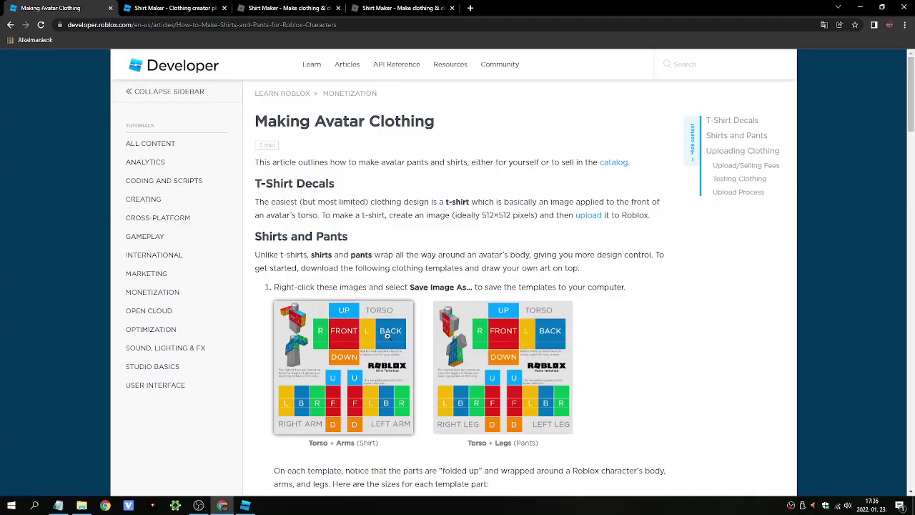
key(super+d)
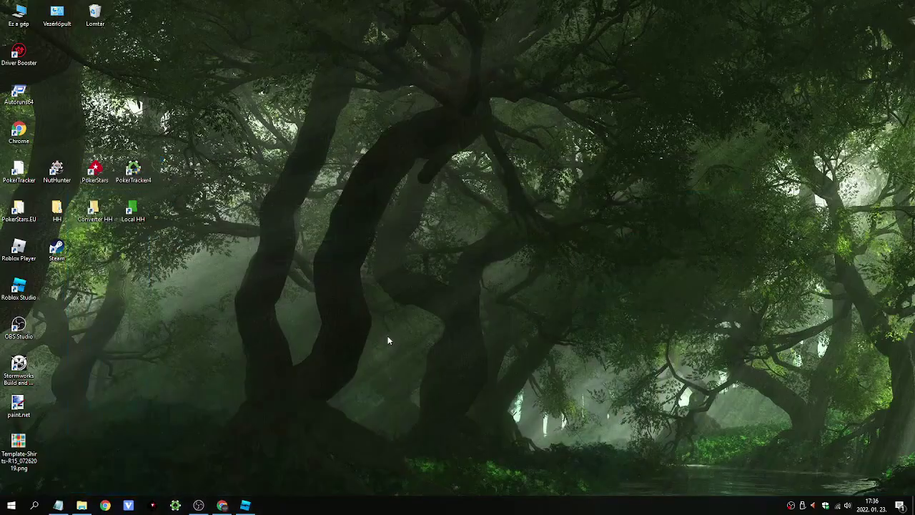
Step: Open the Template-Shirts-R15 PNG from the desktop in paint.net using Open with
right_click(22, 448)
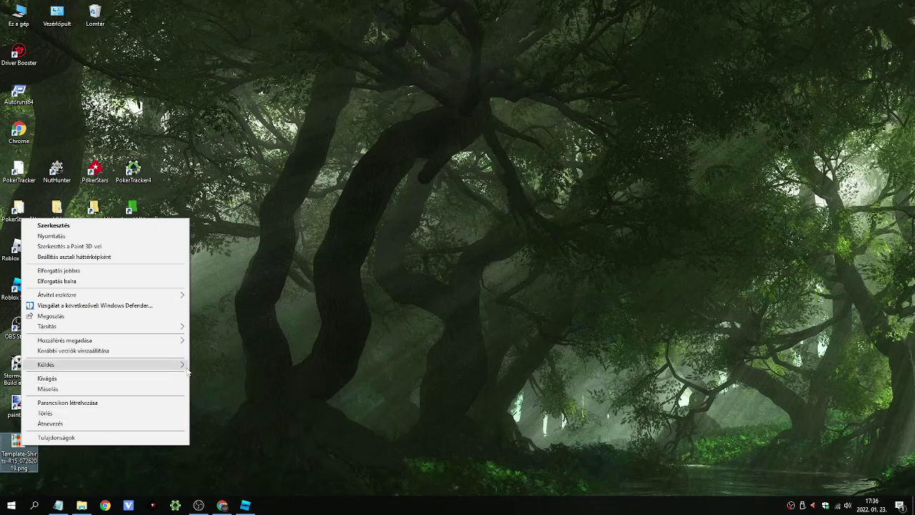
mouse_move(186, 371)
mouse_move(174, 330)
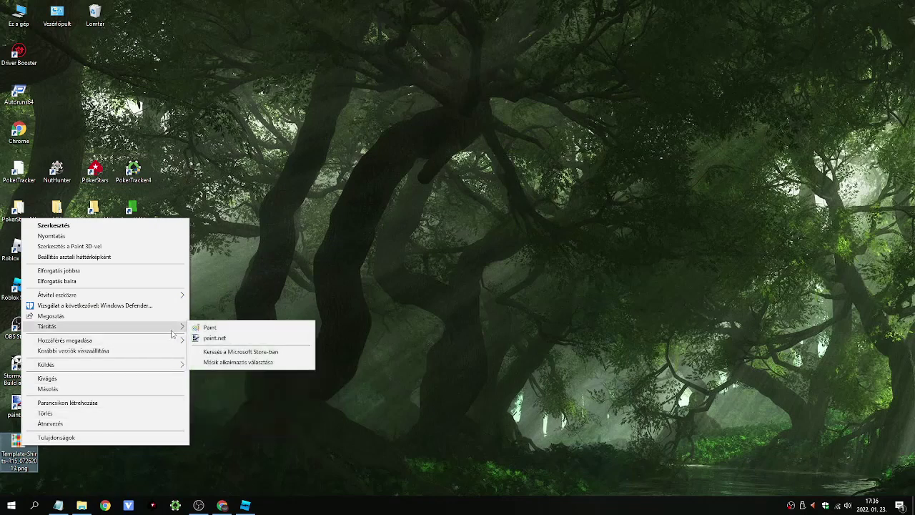
click(215, 338)
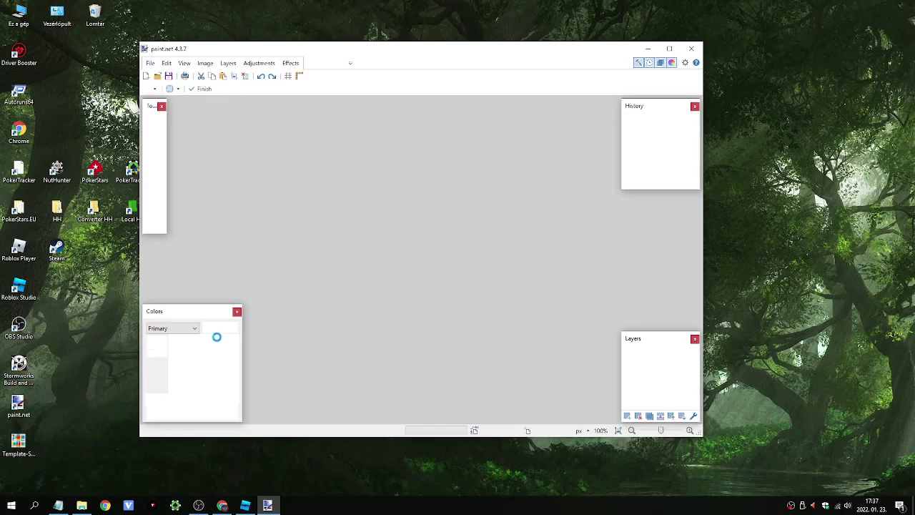
Step: Maximize paint.net and paste the random-pixel image into a new layer, keeping the canvas size
click(669, 49)
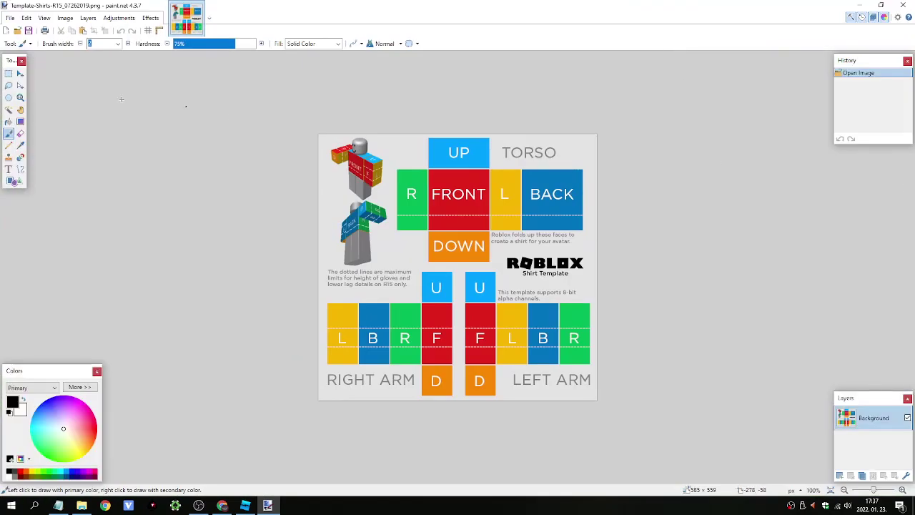
click(27, 18)
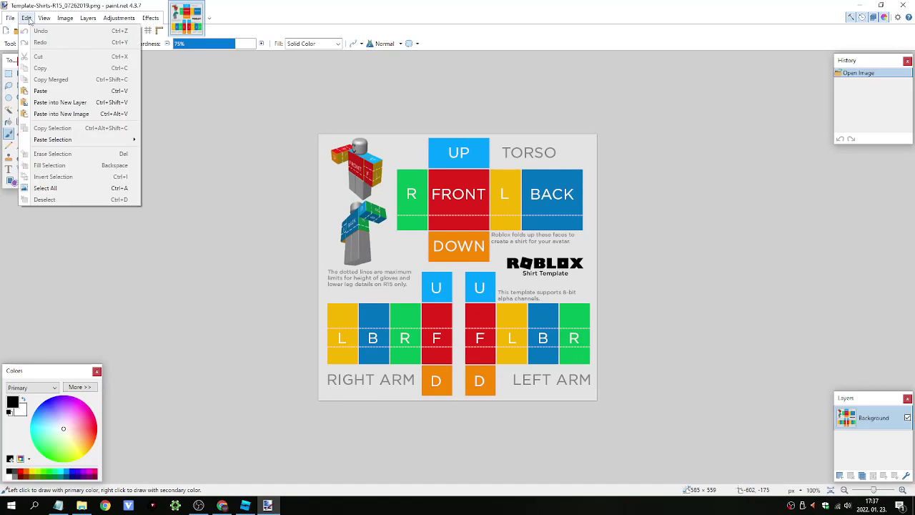
click(98, 107)
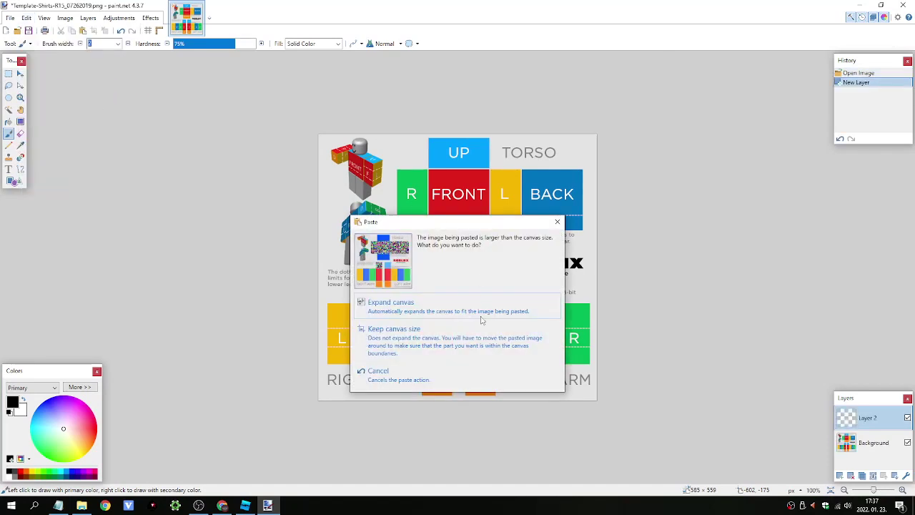
click(463, 348)
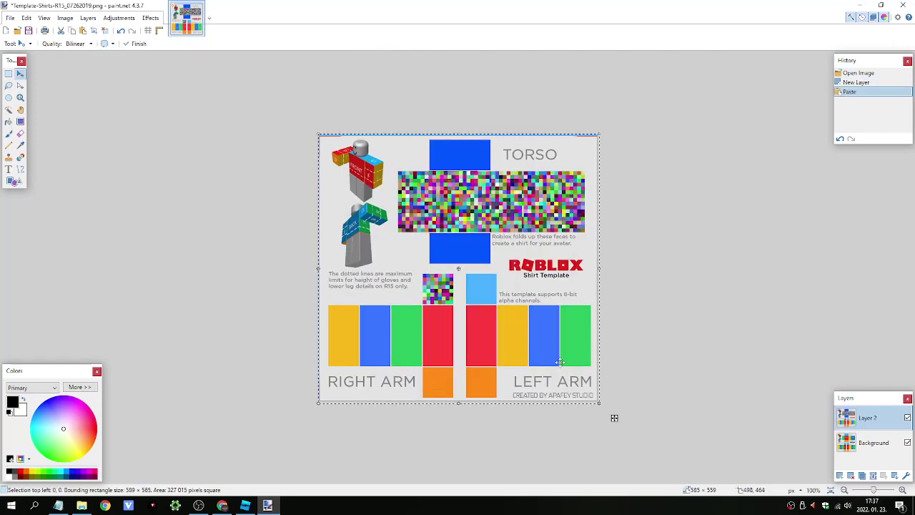
Step: Align the pasted layer with the template's edges and deselect it
mouse_move(614, 418)
mouse_down()
mouse_move(631, 411)
mouse_move(683, 419)
mouse_move(629, 504)
mouse_move(610, 416)
mouse_up()
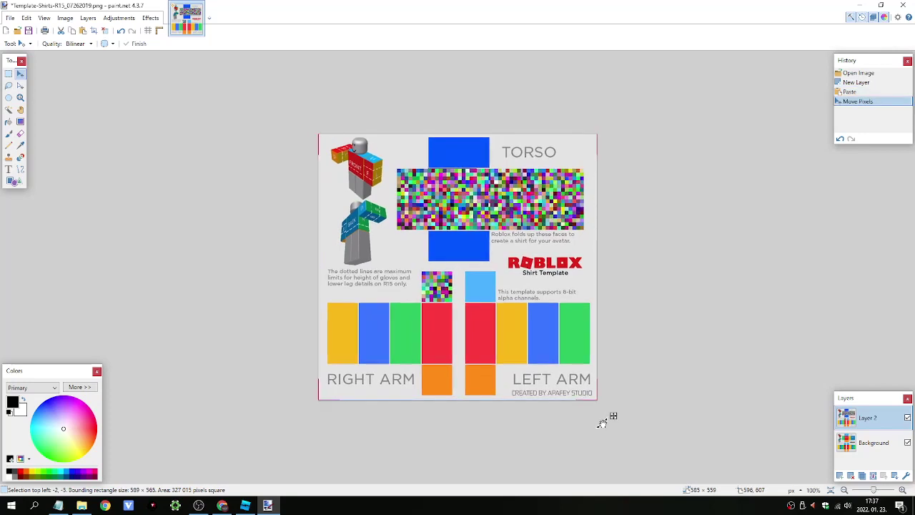
click(603, 421)
key(Down)
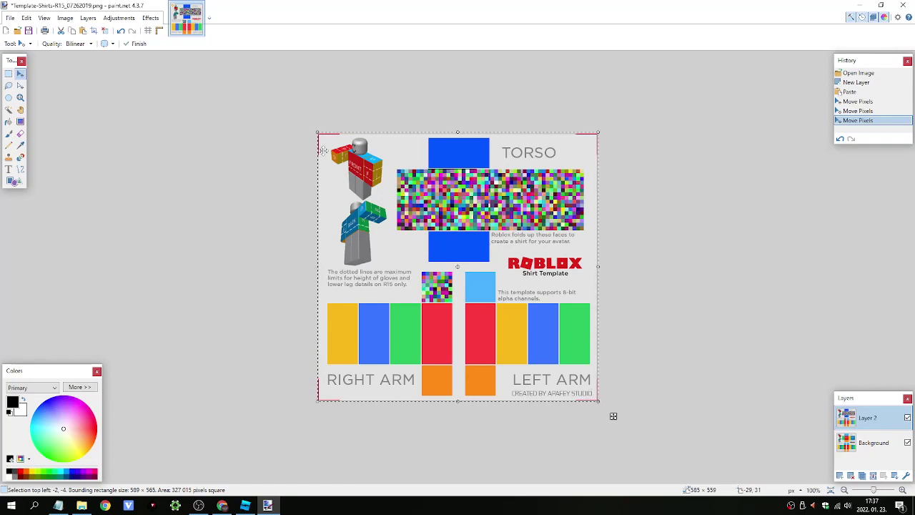
key(ctrl+d)
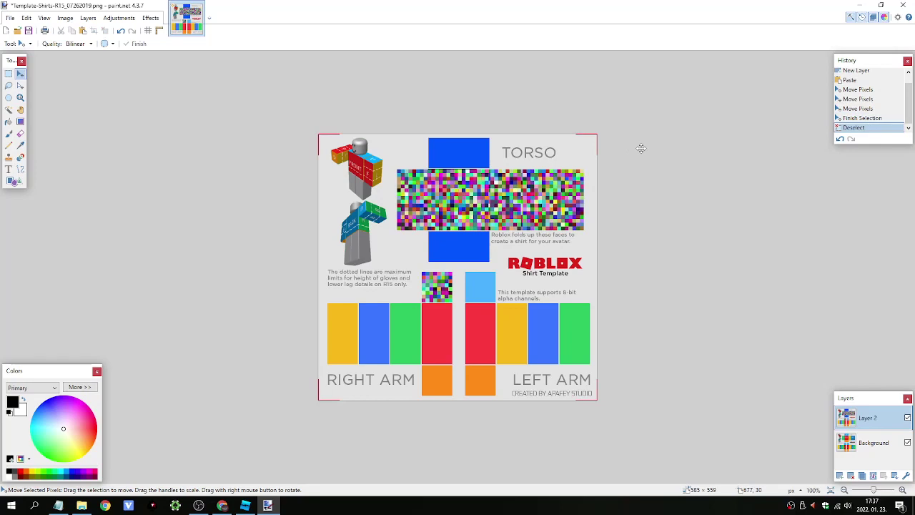
click(10, 18)
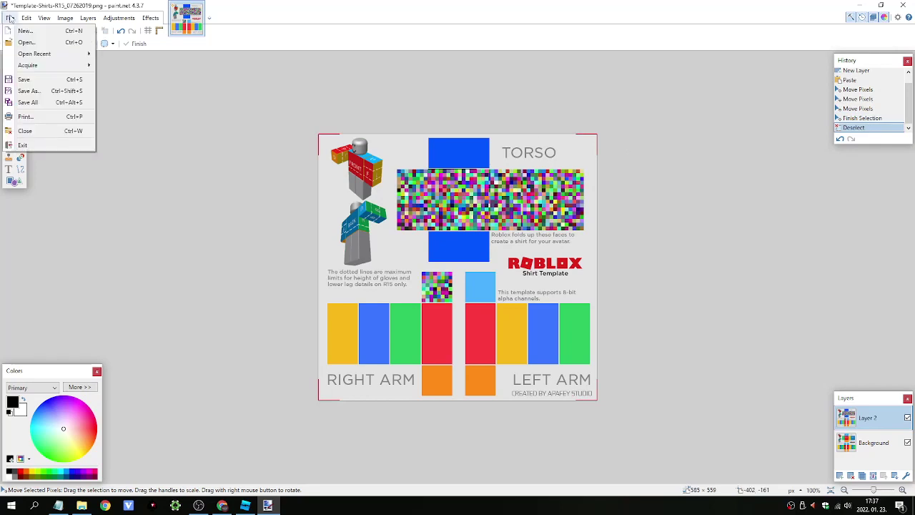
Step: In Save As, name the image mytemplate and set the file type to PNG
click(28, 91)
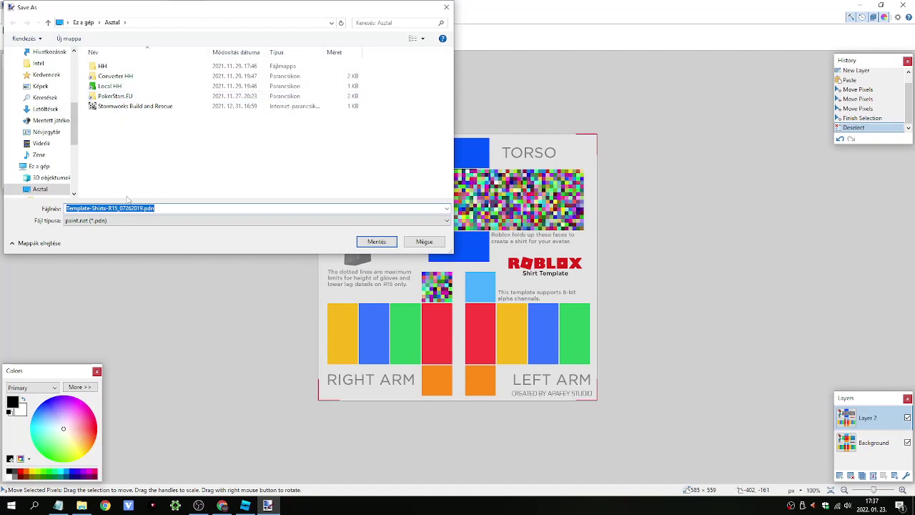
text(mstemplate)
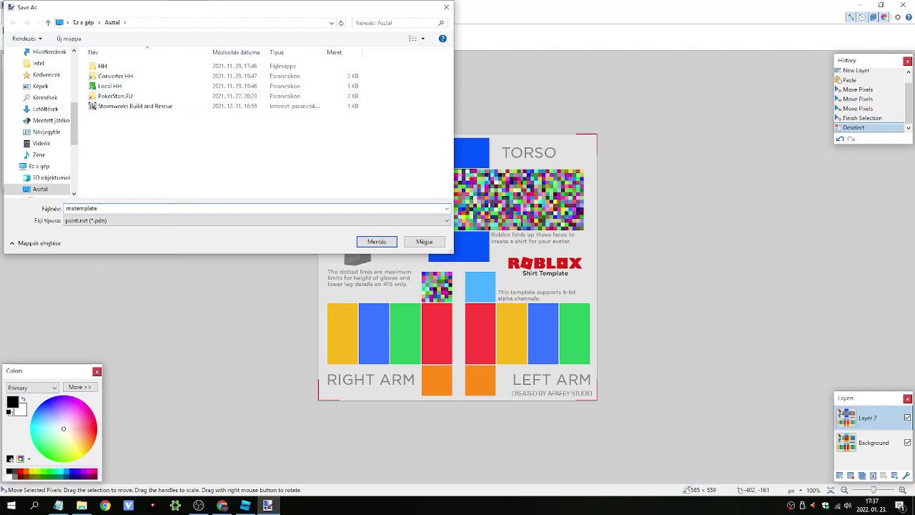
click(99, 221)
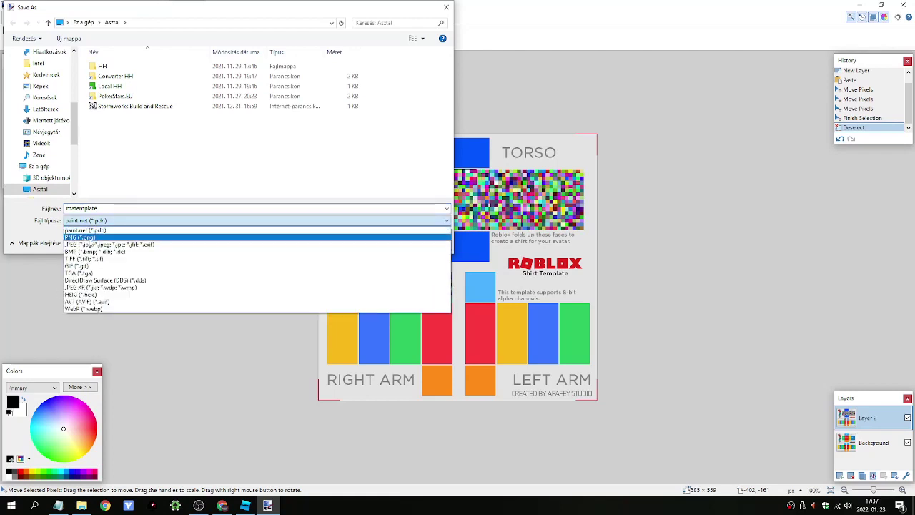
click(80, 237)
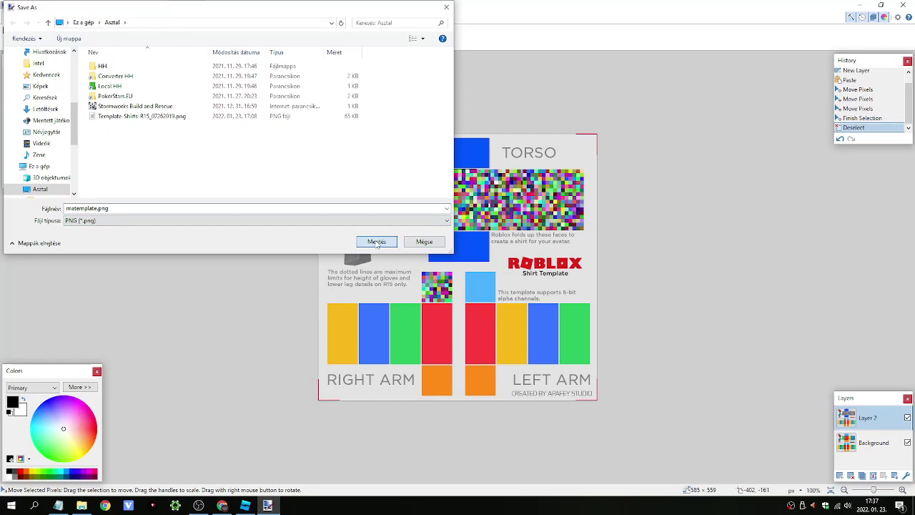
click(109, 208)
double_click(74, 208)
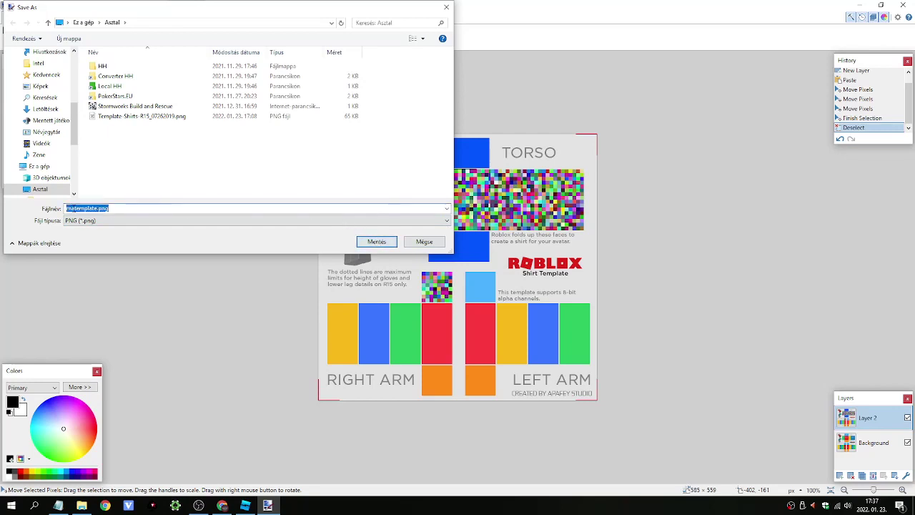
click(70, 208)
text(y)
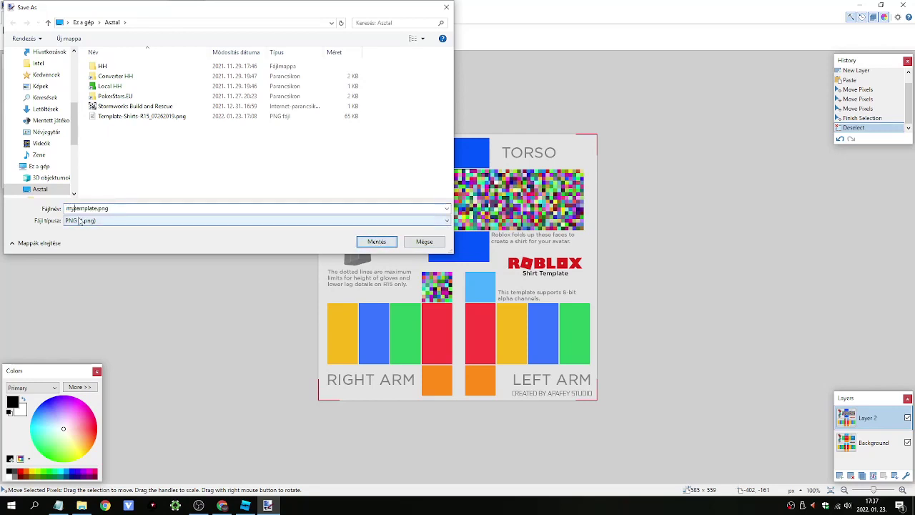
Step: Save mytemplate.png with default PNG settings, flatten the layers, and minimize paint.net
click(370, 245)
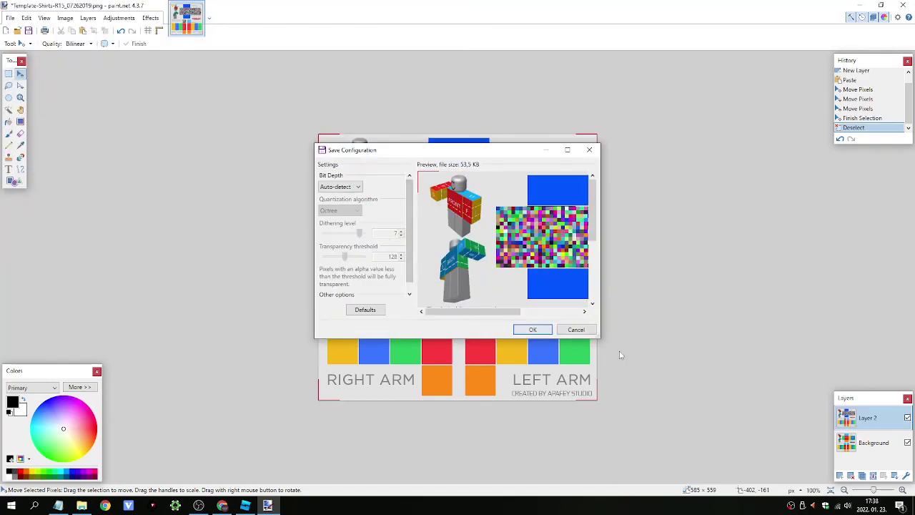
click(530, 331)
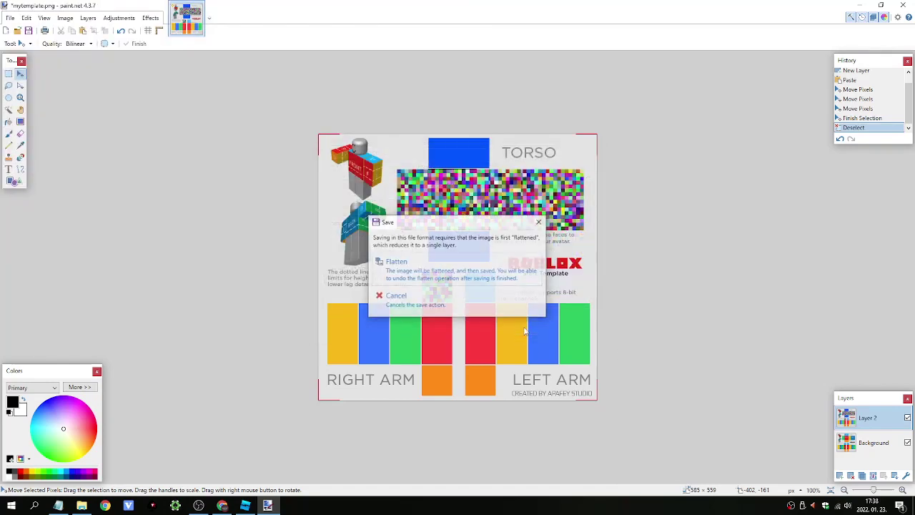
click(420, 281)
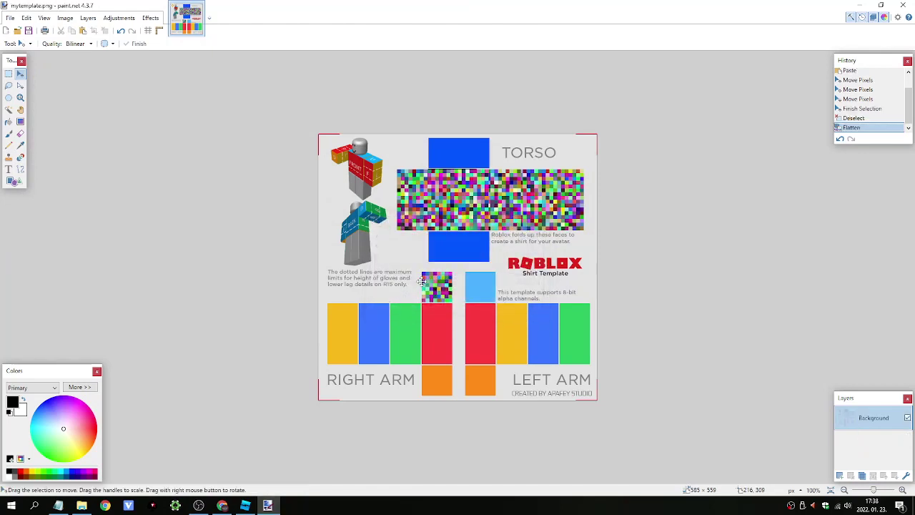
click(859, 5)
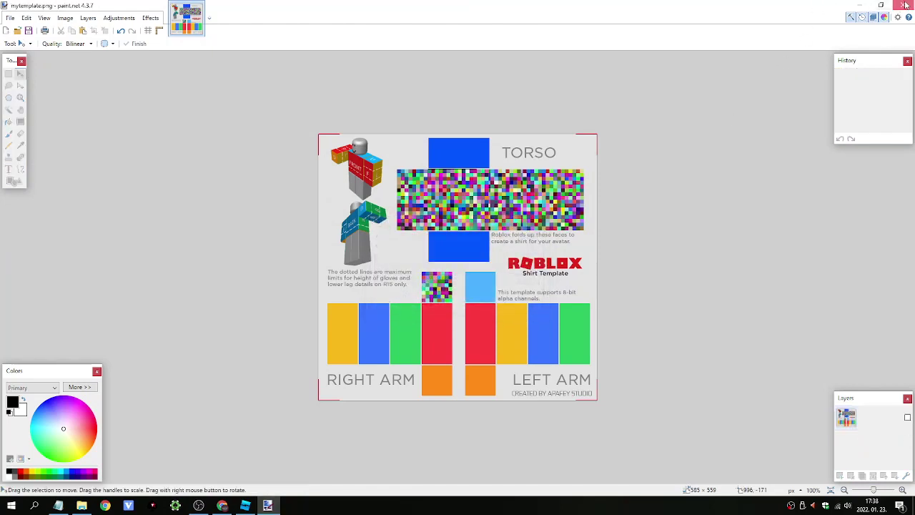
Step: Close Shirt Maker, then dock and widen the Clothing Tester plugin beside the Baseplate viewport
click(245, 505)
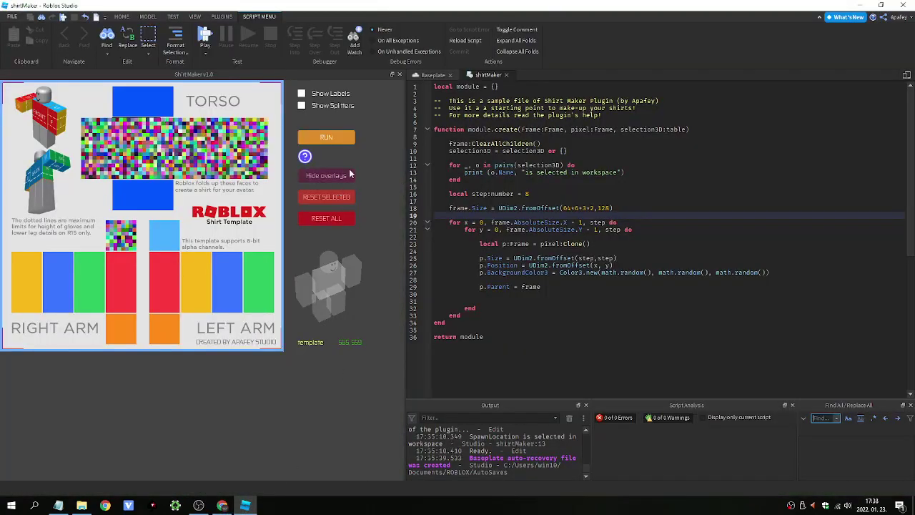
click(399, 75)
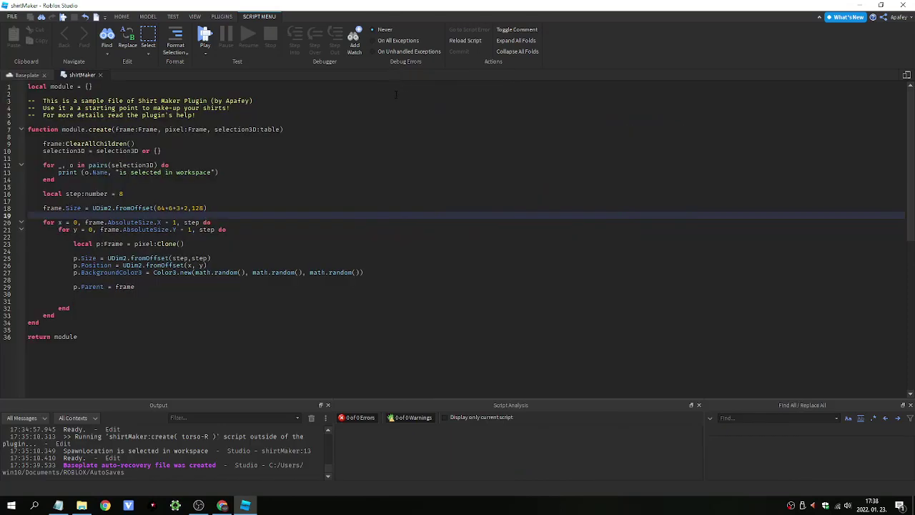
click(27, 75)
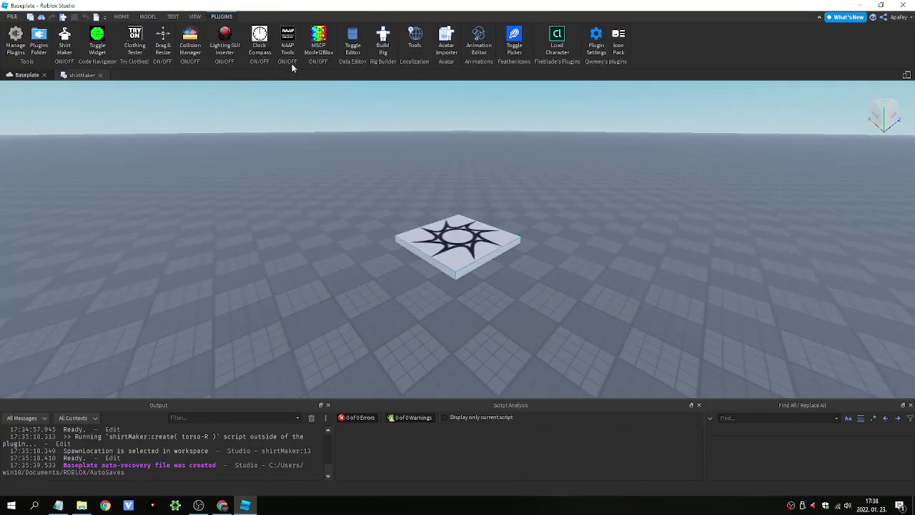
click(134, 40)
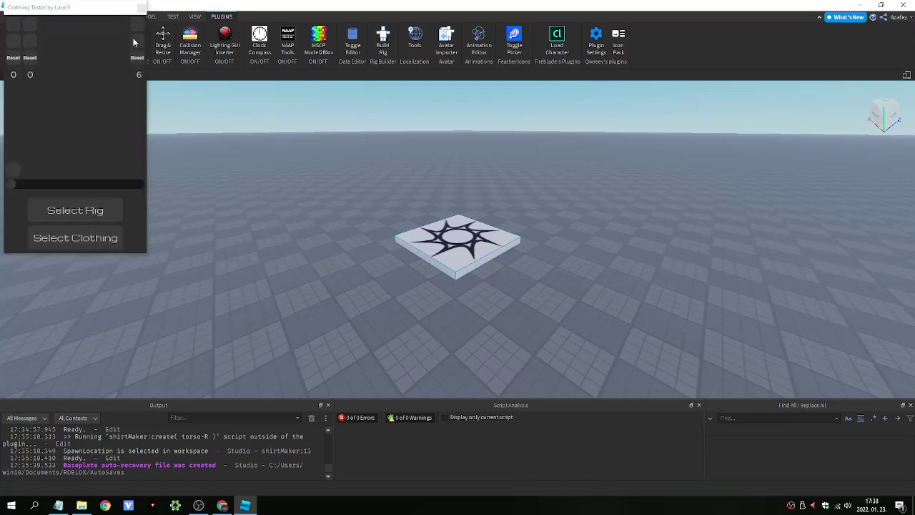
drag(107, 7, 883, 139)
drag(792, 214, 636, 241)
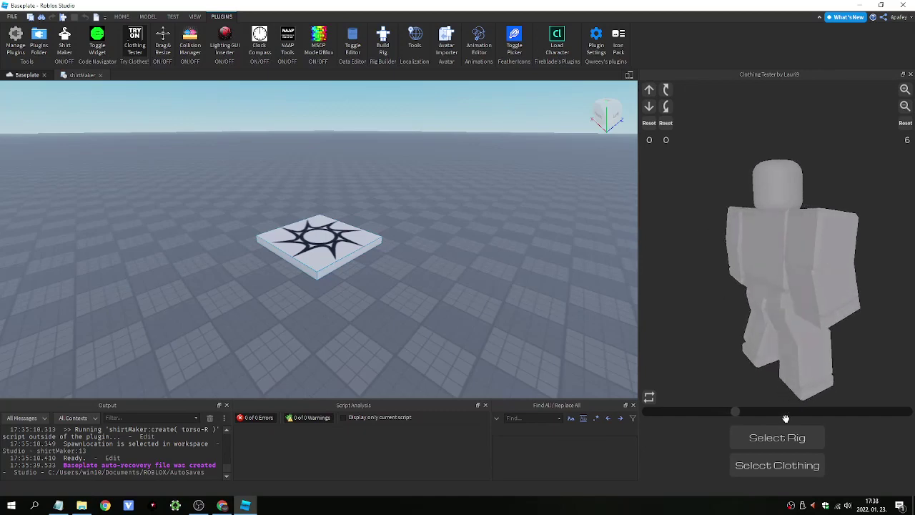
Step: Load Desktop\mytemplate.png as the shirt in Clothing Tester
click(783, 438)
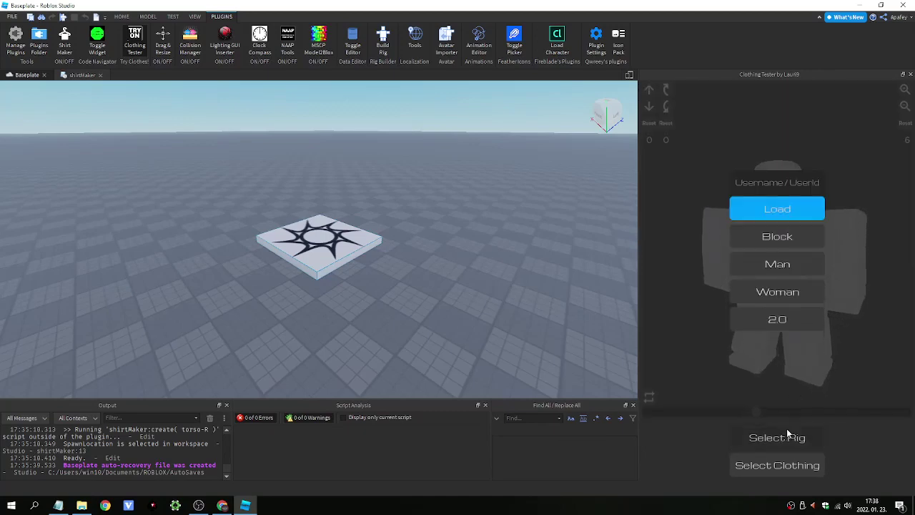
click(789, 465)
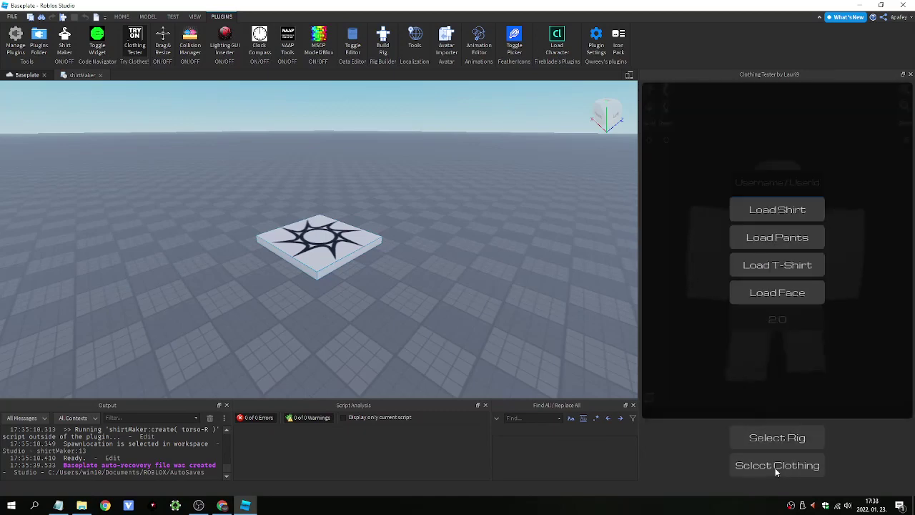
click(777, 438)
click(777, 465)
click(779, 219)
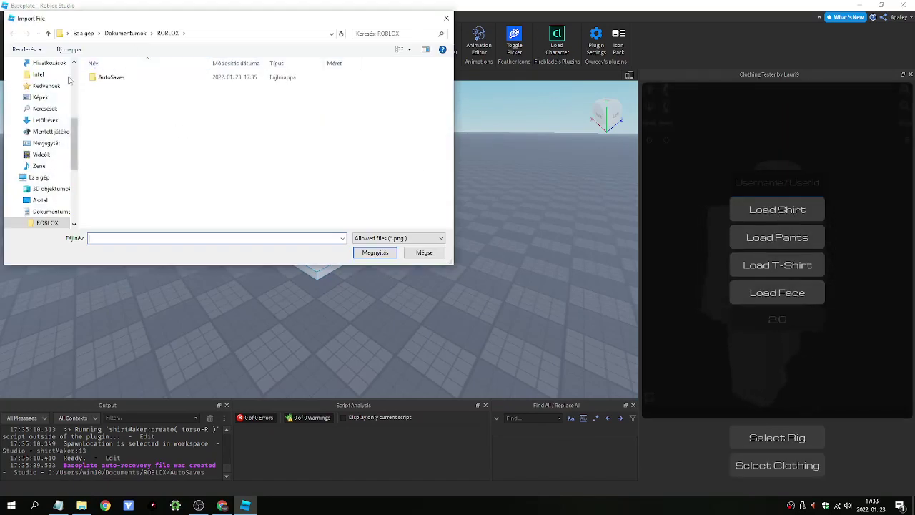
scroll(29, 175, up, 1)
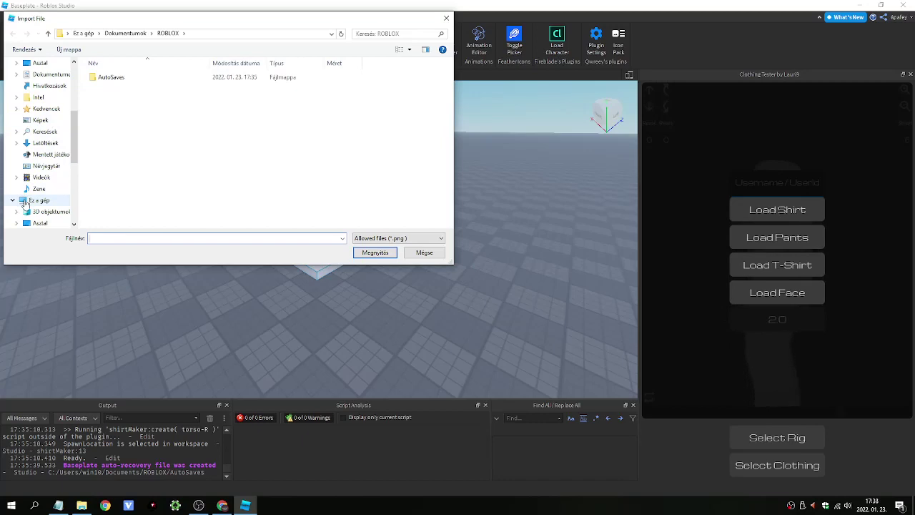
click(32, 223)
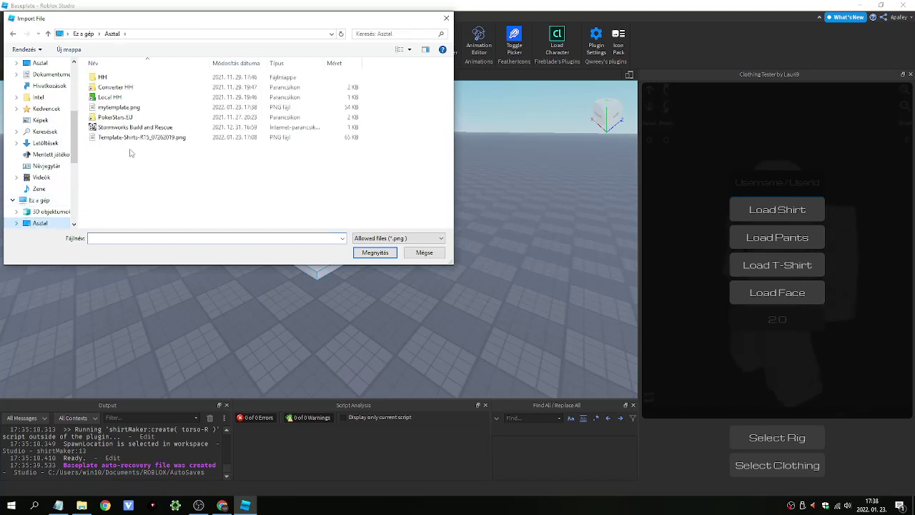
click(118, 107)
click(373, 253)
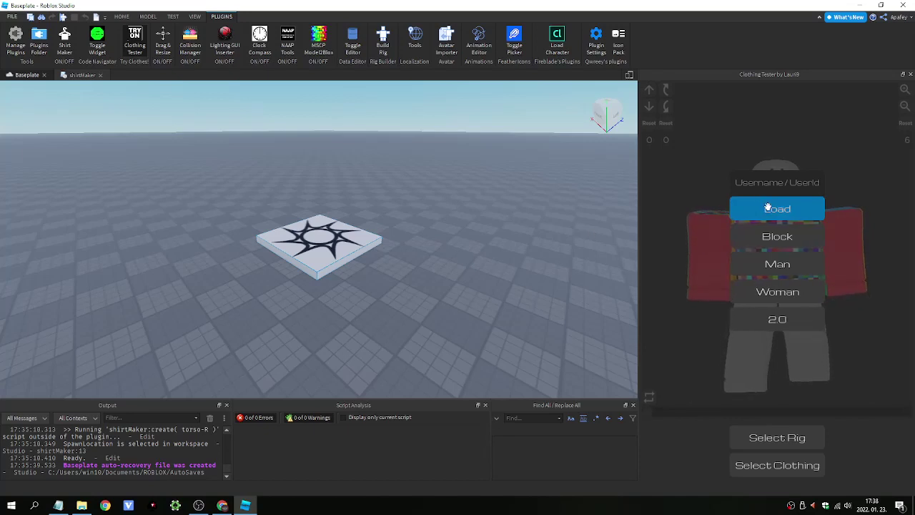
Step: Enter the account username and load the avatar wearing the shirt
click(773, 183)
text(a)
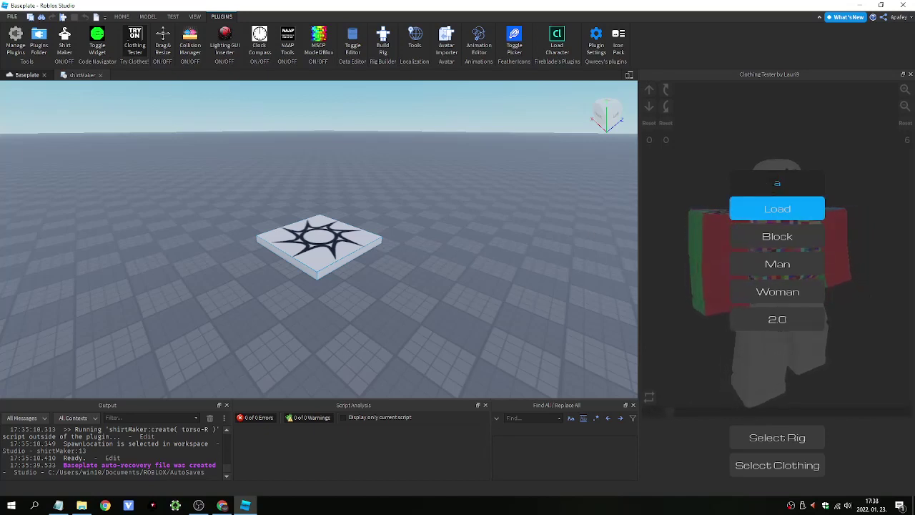
text(pafey)
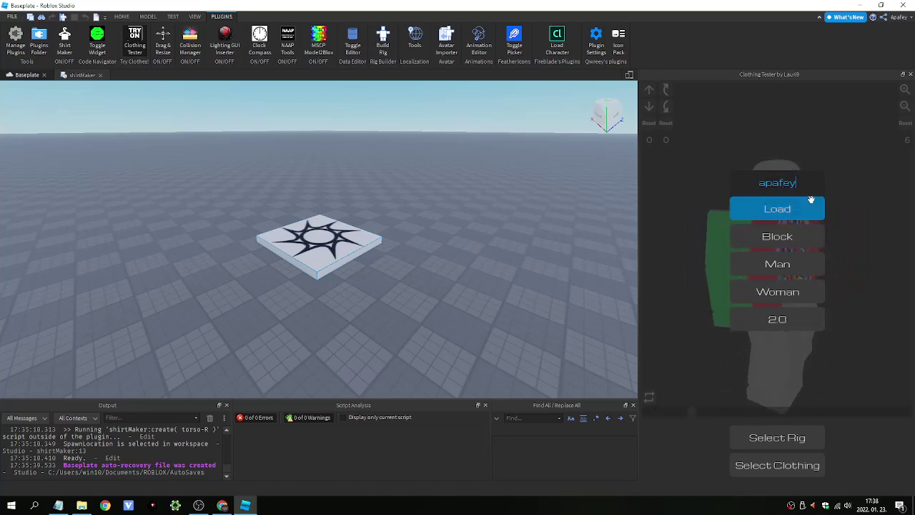
click(785, 209)
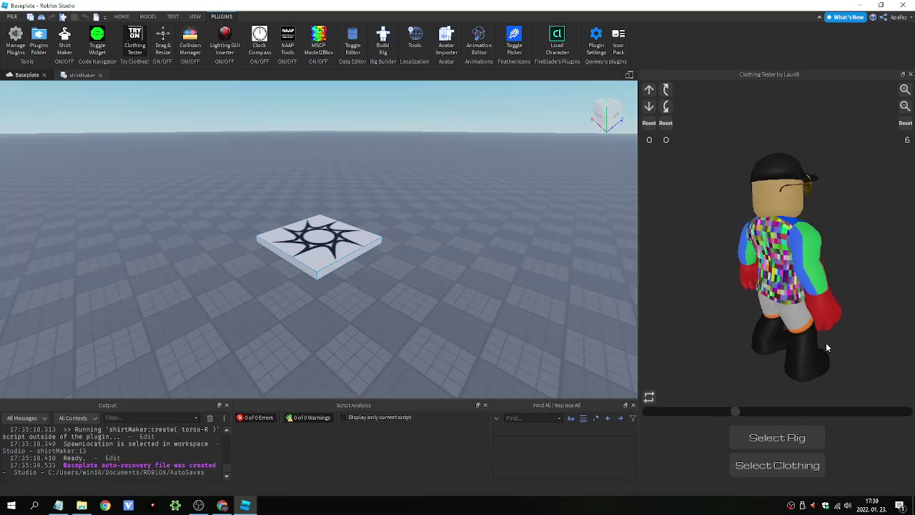
Step: Reopen and widen Shirt Maker, enable Show Labels and Show Splitters, and RESET ALL
click(67, 40)
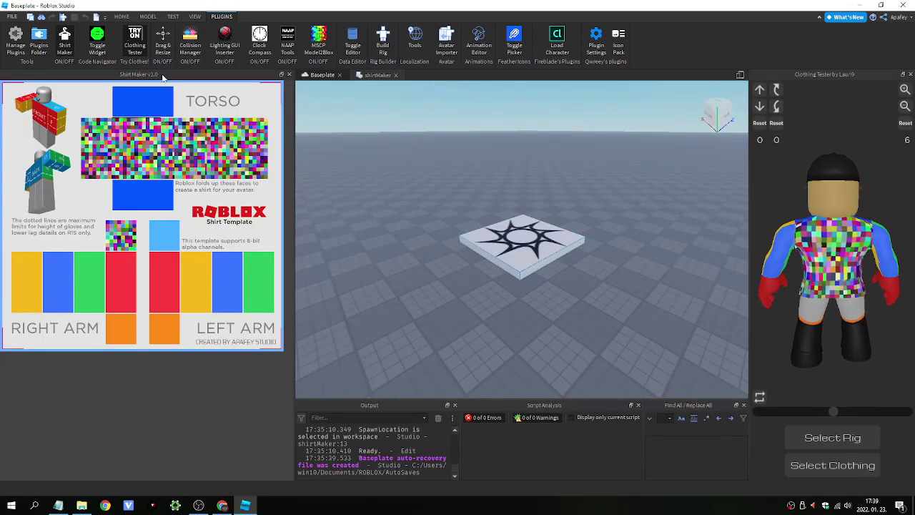
drag(296, 275, 408, 285)
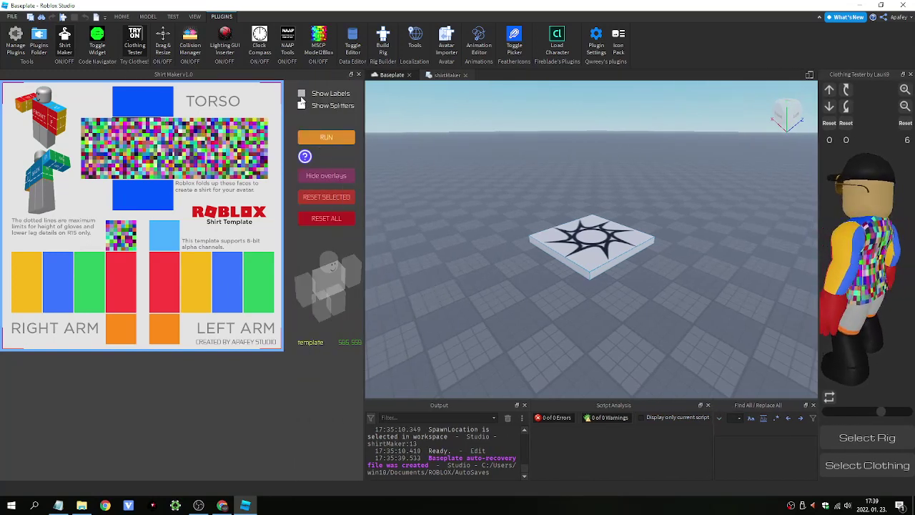
click(302, 93)
click(302, 105)
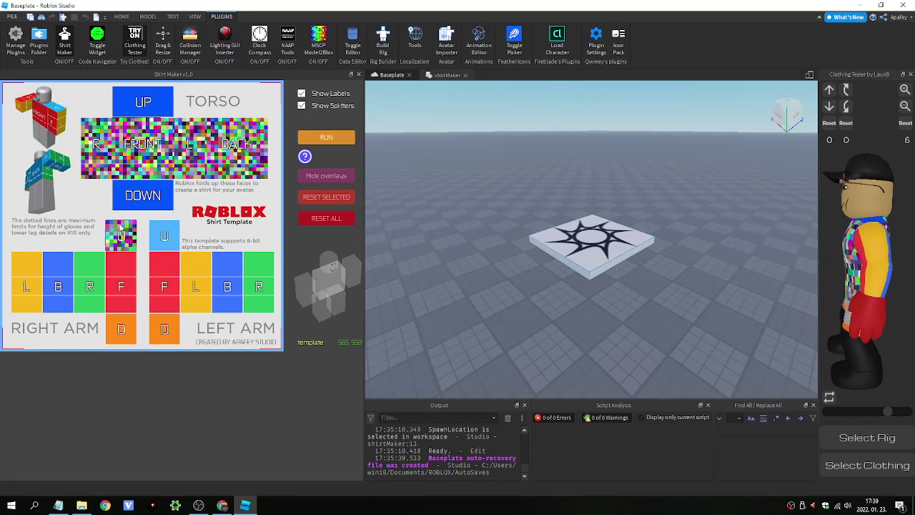
click(327, 219)
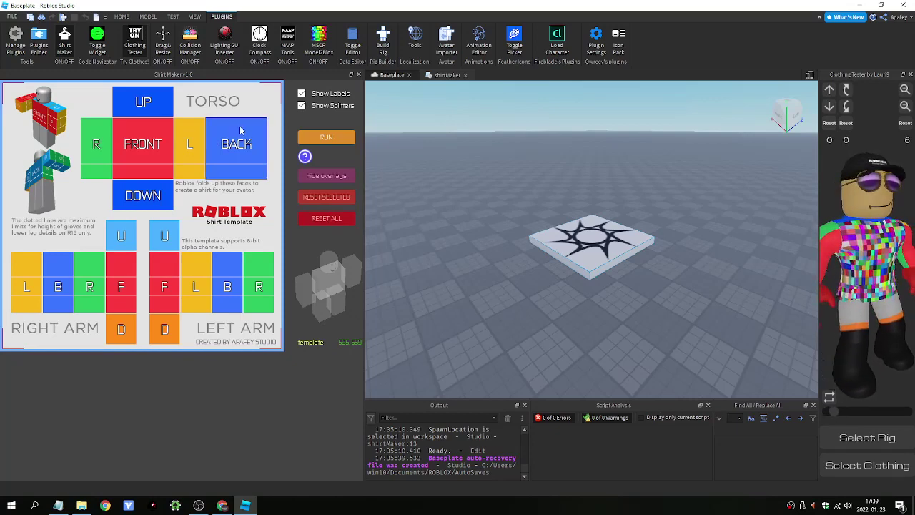
Step: Open the shirtMaker script, close the Code Navigator, and highlight lines 9–34 of module.create
click(450, 75)
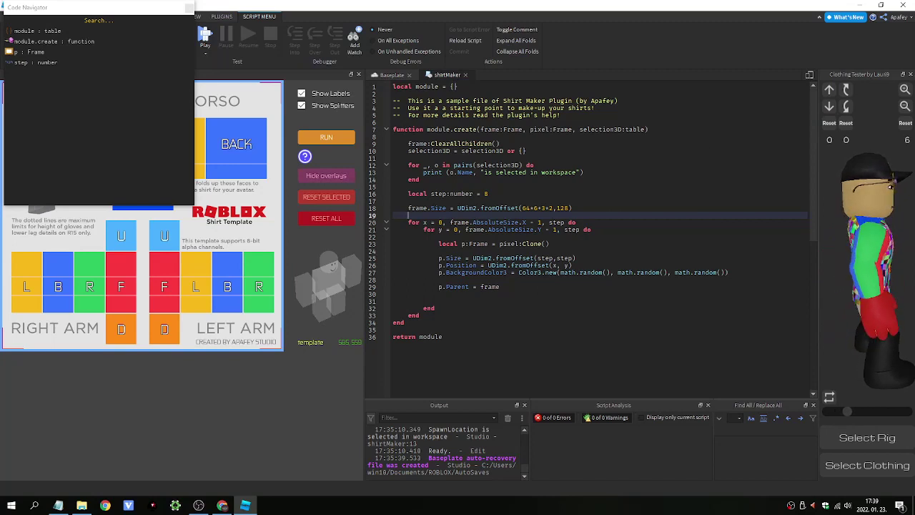
click(427, 135)
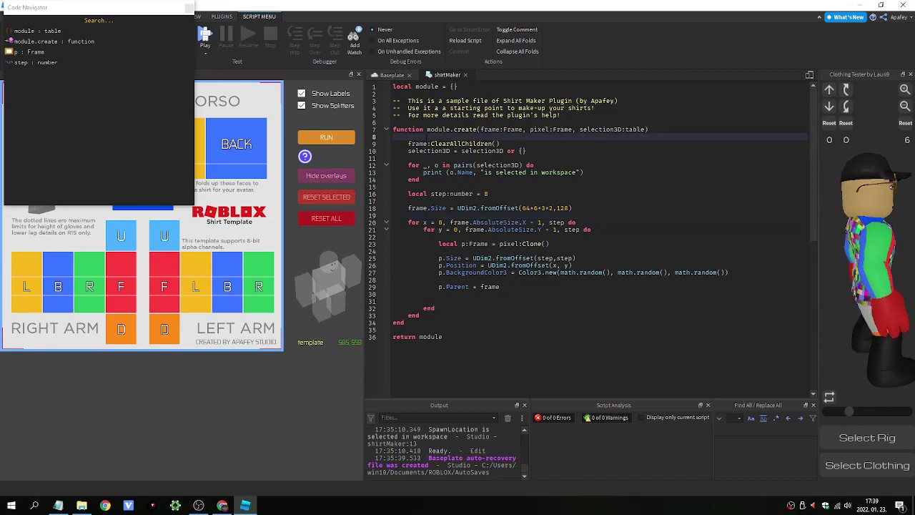
click(189, 8)
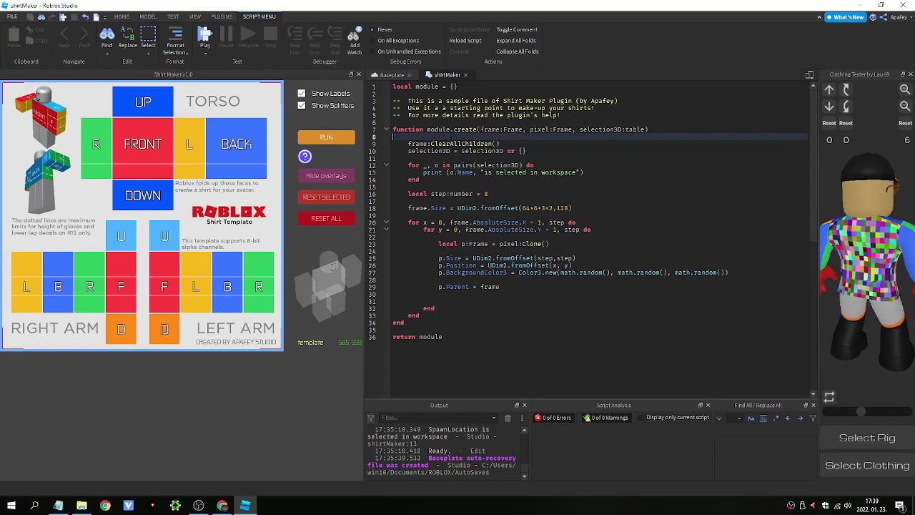
drag(427, 136, 515, 320)
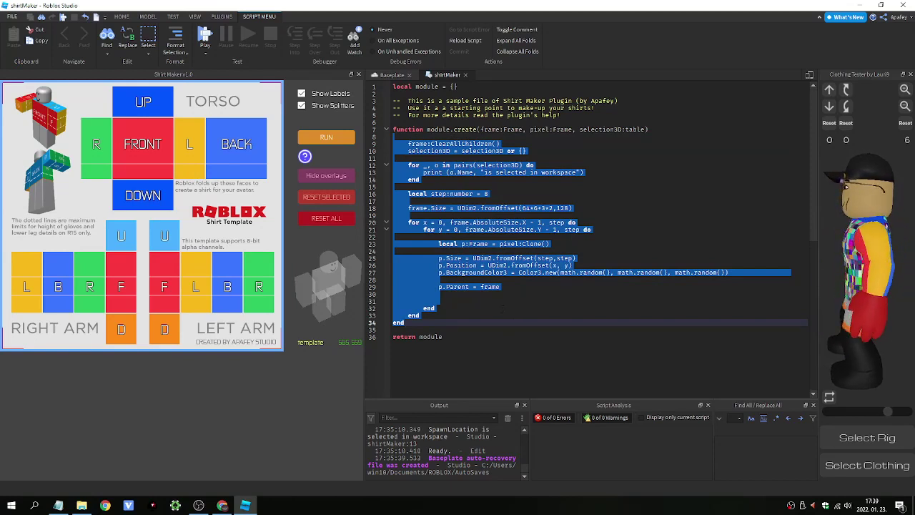
click(444, 329)
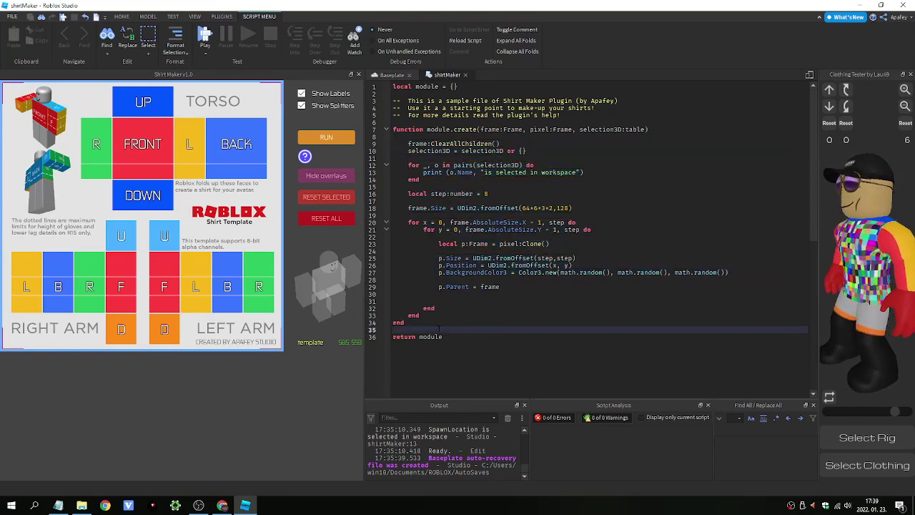
drag(434, 329, 395, 144)
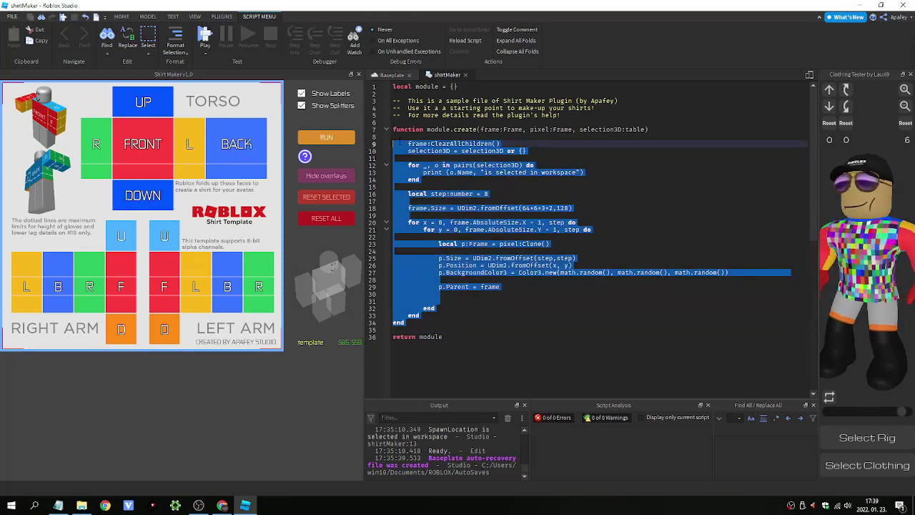
click(420, 315)
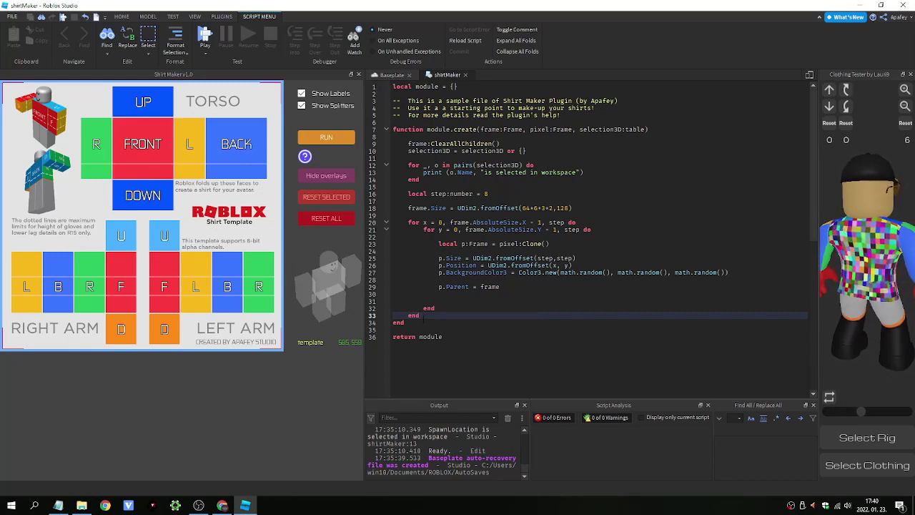
click(393, 329)
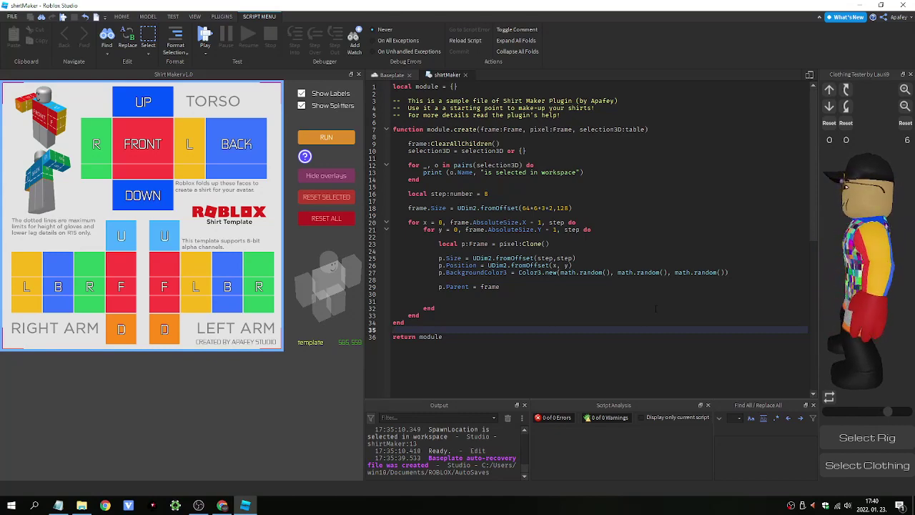
Step: Bring up the 'Shirt Maker - Clothing creator plugin' DevForum tab and scroll through its post
click(226, 506)
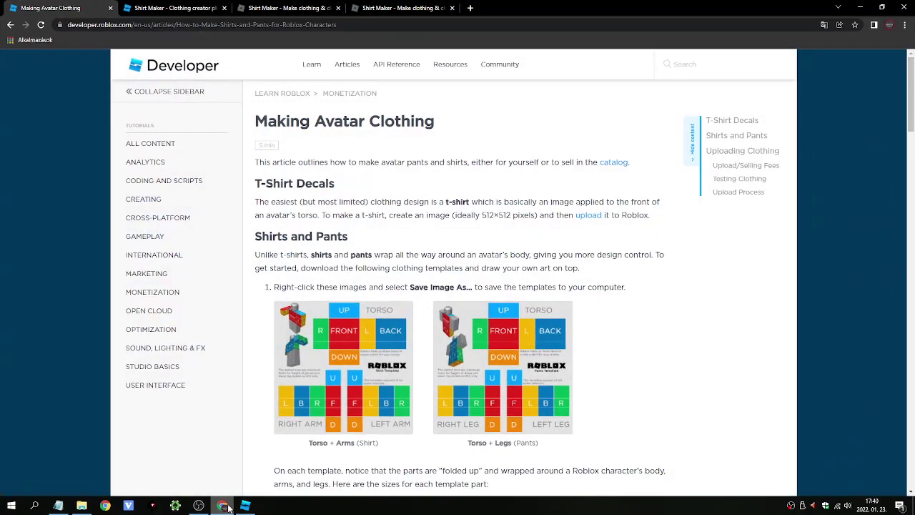
click(176, 8)
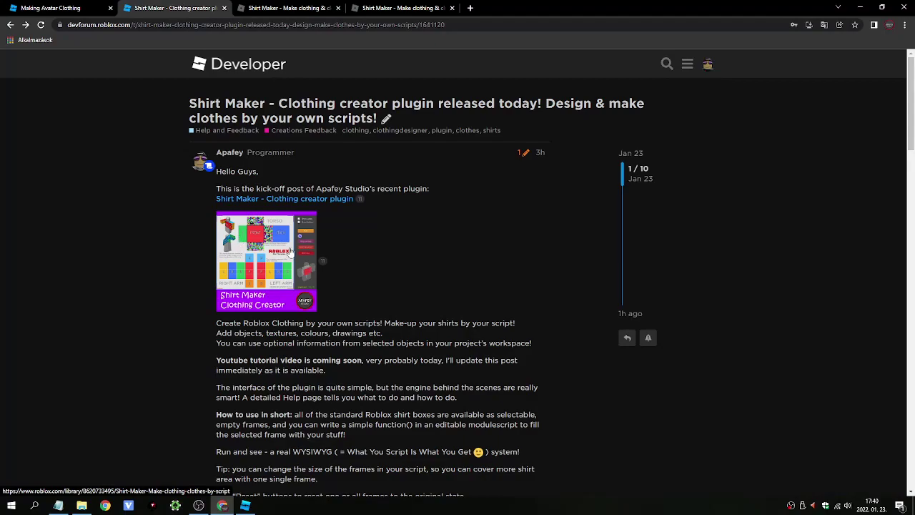
scroll(291, 250, down, 10)
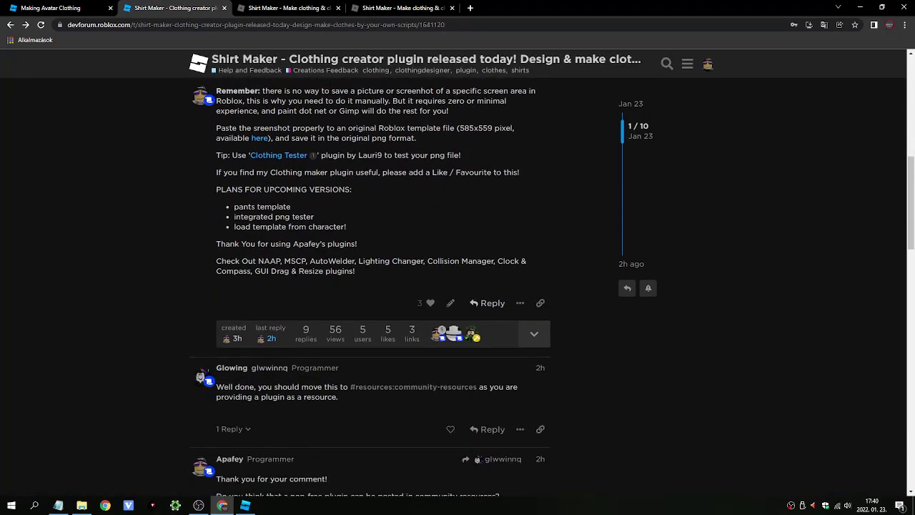
scroll(295, 276, down, 4)
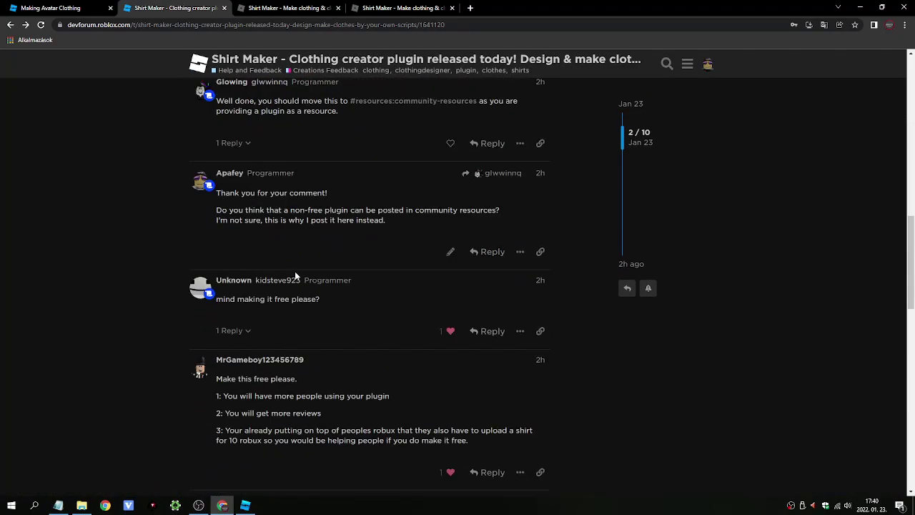
scroll(294, 275, down, 5)
scroll(297, 277, up, 20)
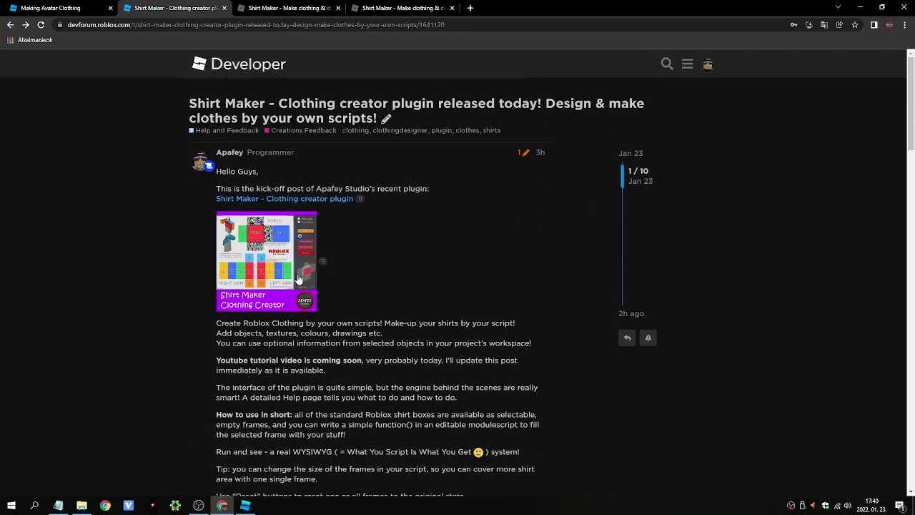